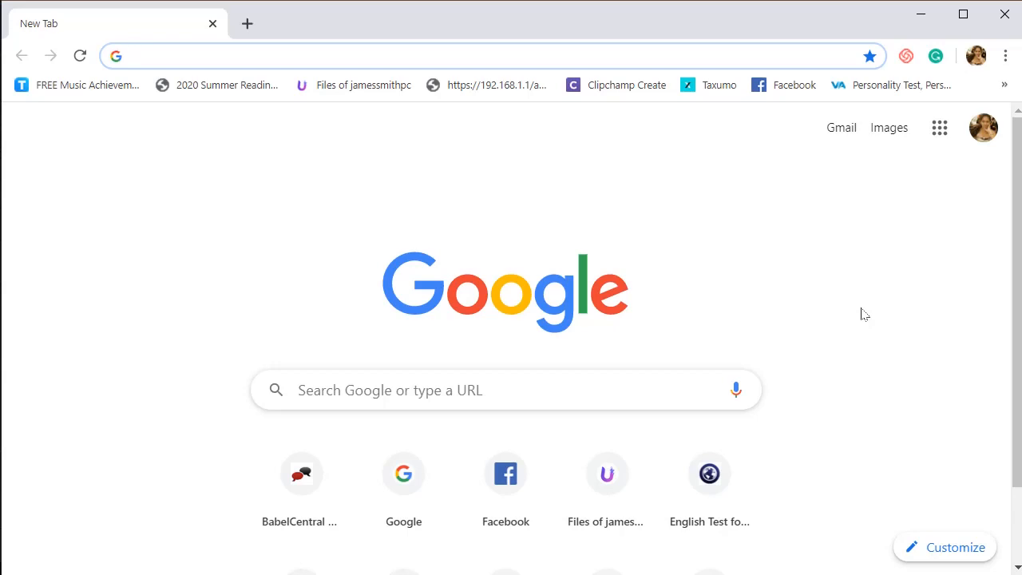
- Switch to the DepEd Google account and open Google Classroom
{"action": "left_click", "coordinate": [982, 134]}
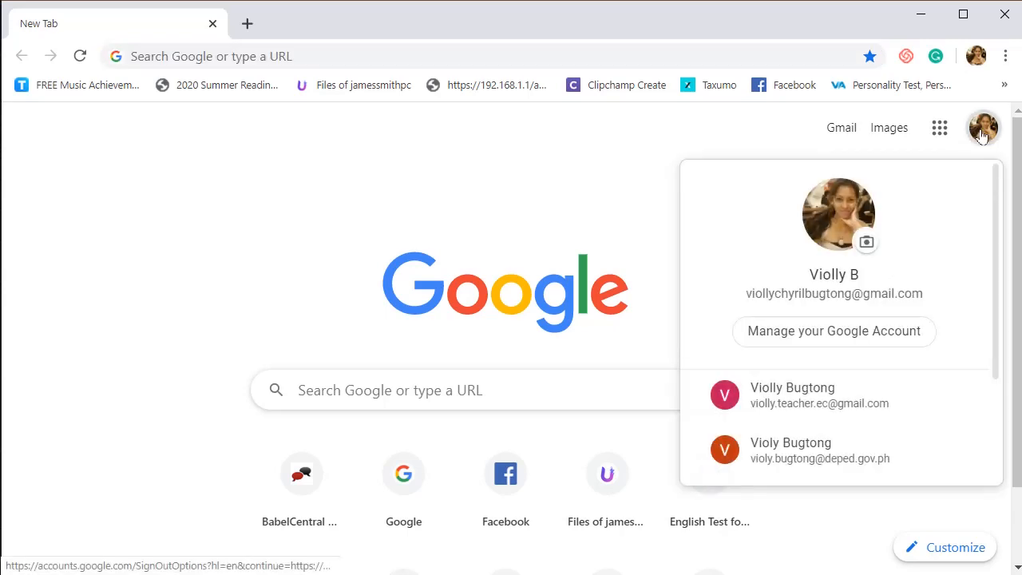
{"action": "scroll", "coordinate": [918, 328], "scroll_direction": "down", "scroll_amount": 3}
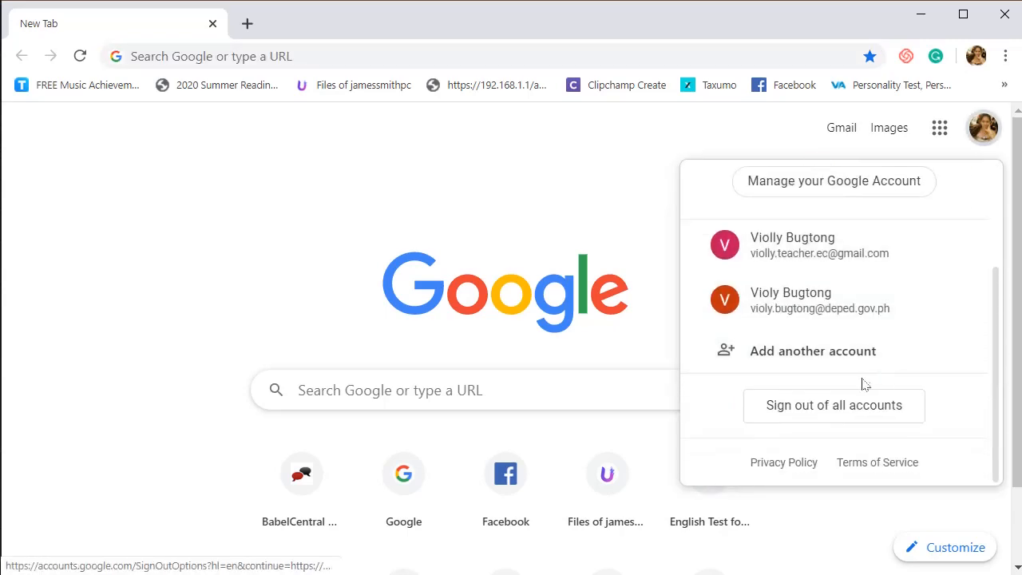
{"action": "left_click", "coordinate": [848, 308]}
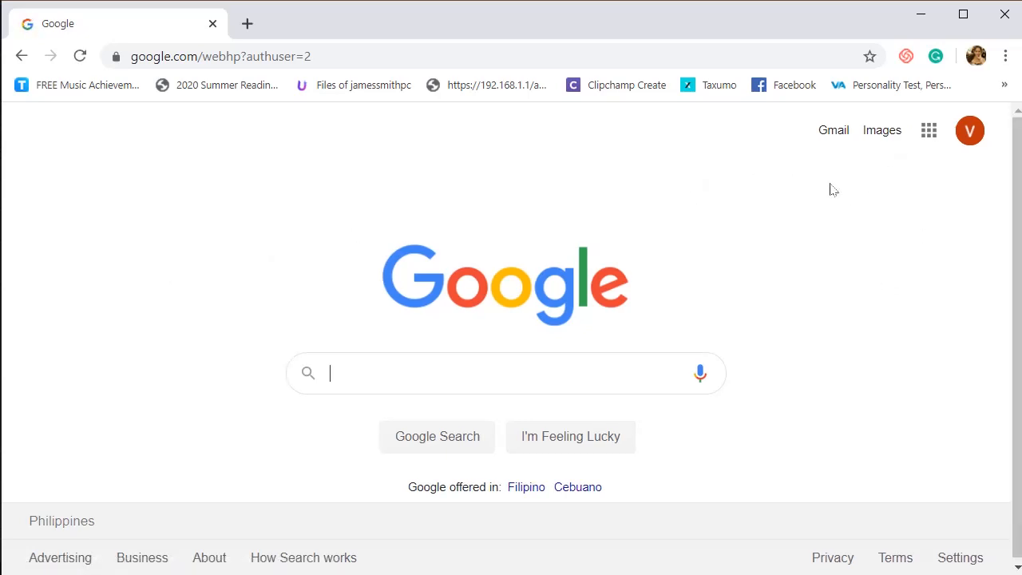
{"action": "left_click", "coordinate": [930, 139]}
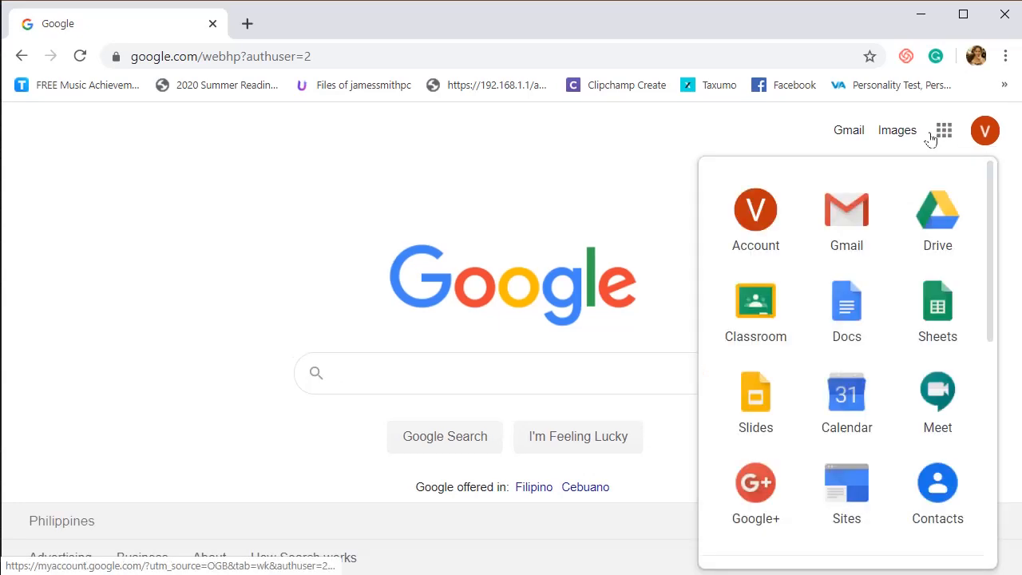
{"action": "left_click", "coordinate": [758, 312]}
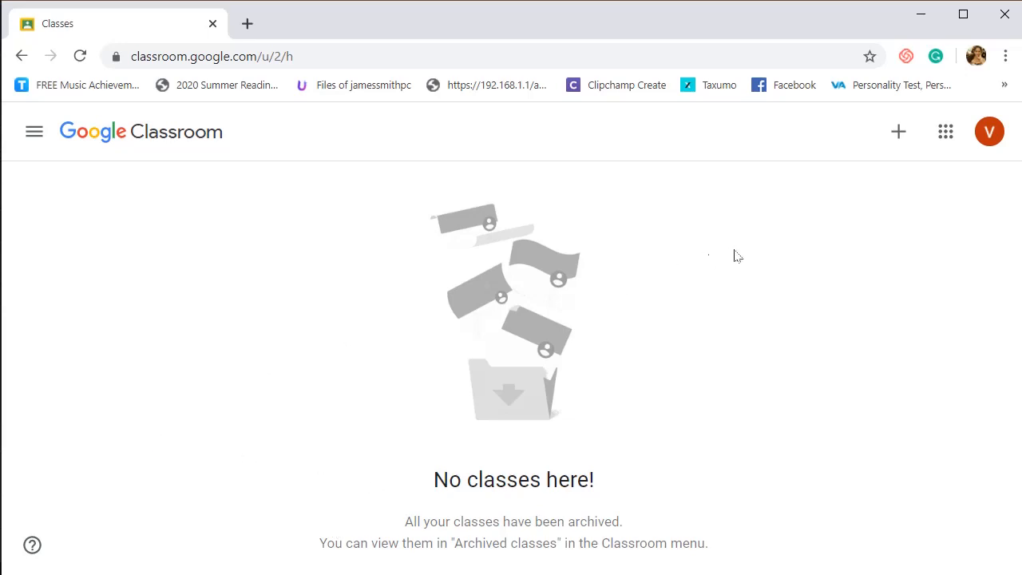
- Start creating a new class with the class name Grade 11 and the section Galileo
{"action": "left_click", "coordinate": [898, 137]}
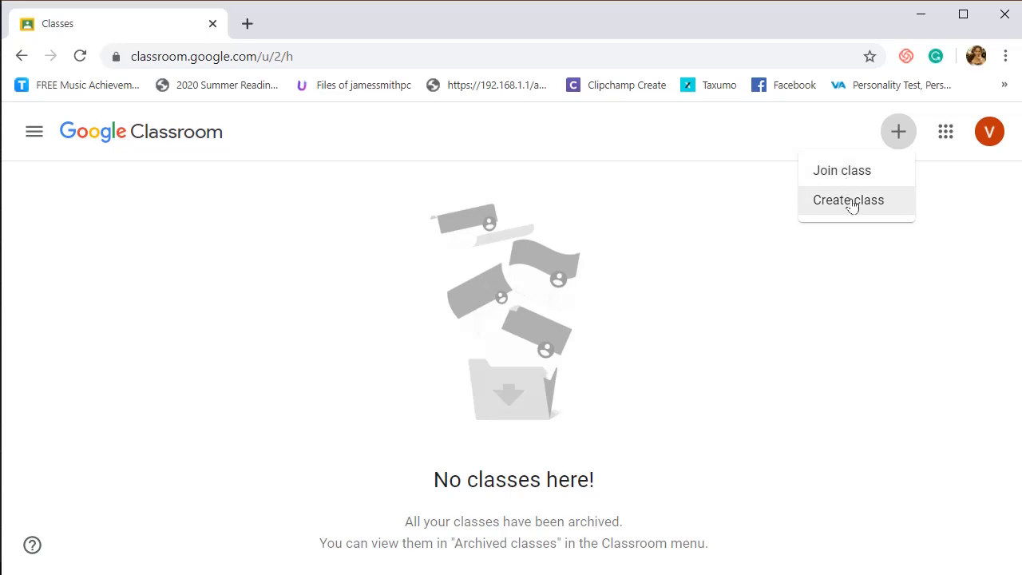
{"action": "left_click", "coordinate": [852, 201]}
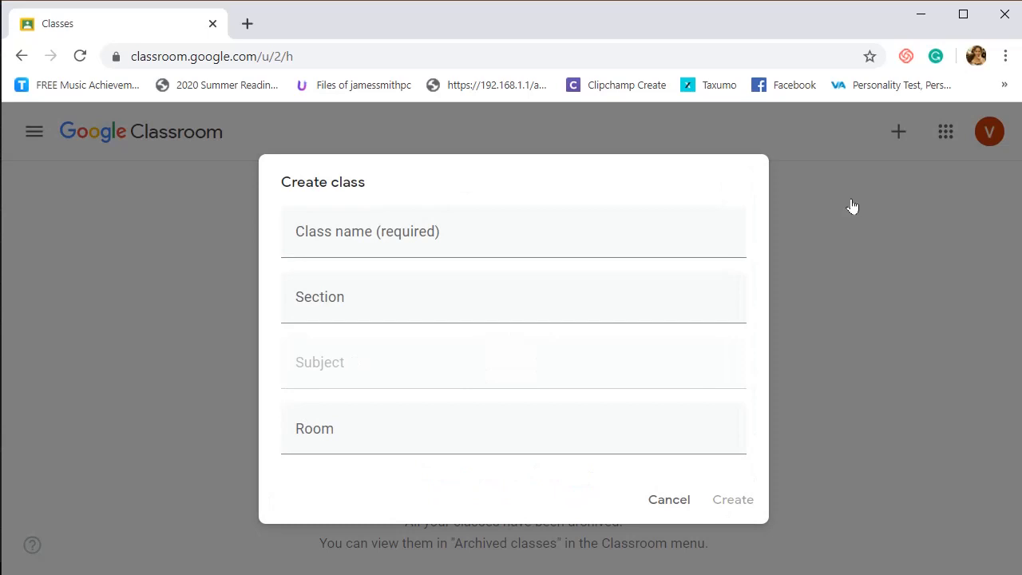
{"action": "left_click", "coordinate": [532, 244]}
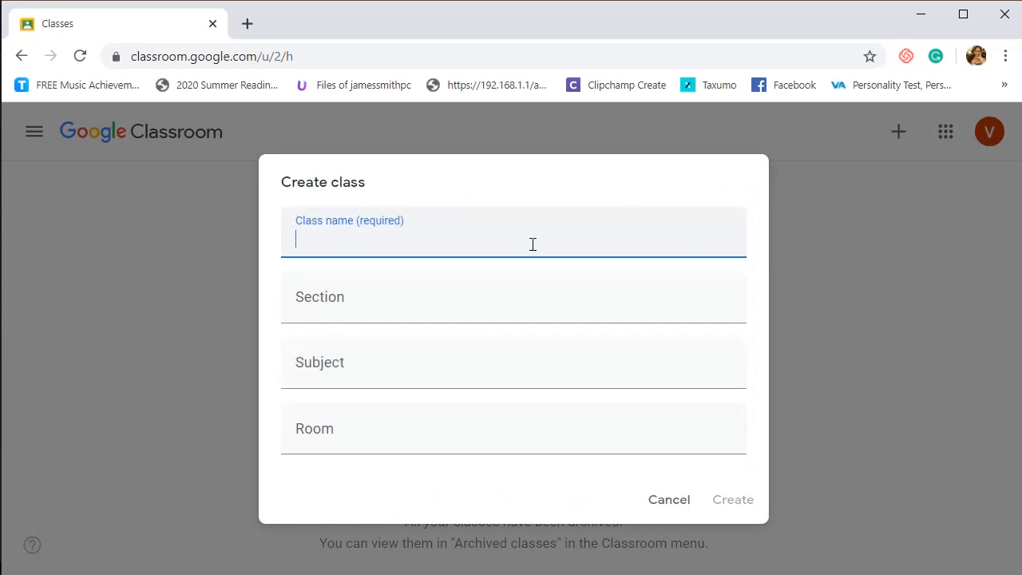
{"action": "type", "text": "Grade 11"}
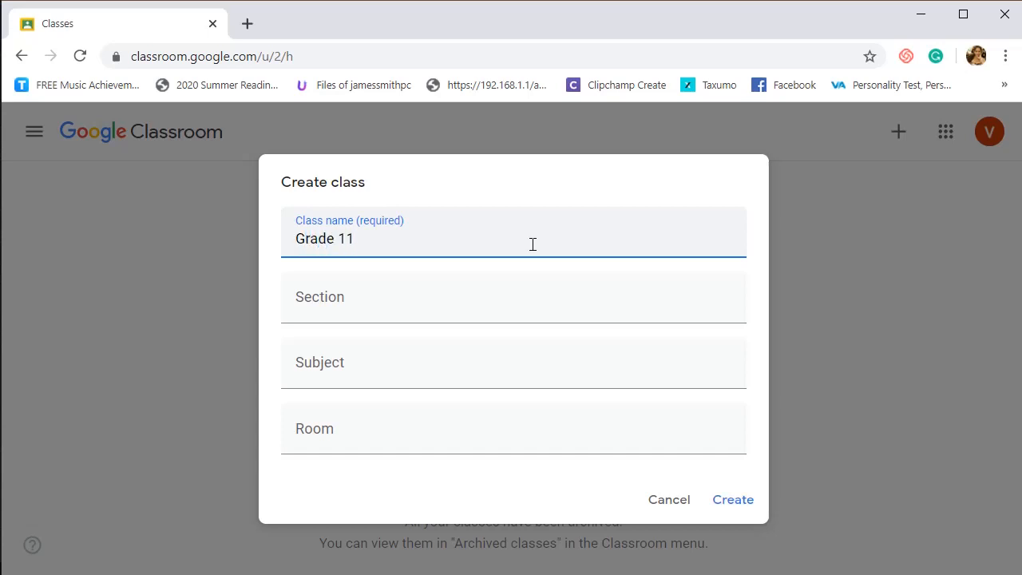
{"action": "left_click", "coordinate": [498, 307]}
{"action": "type", "text": "G"}
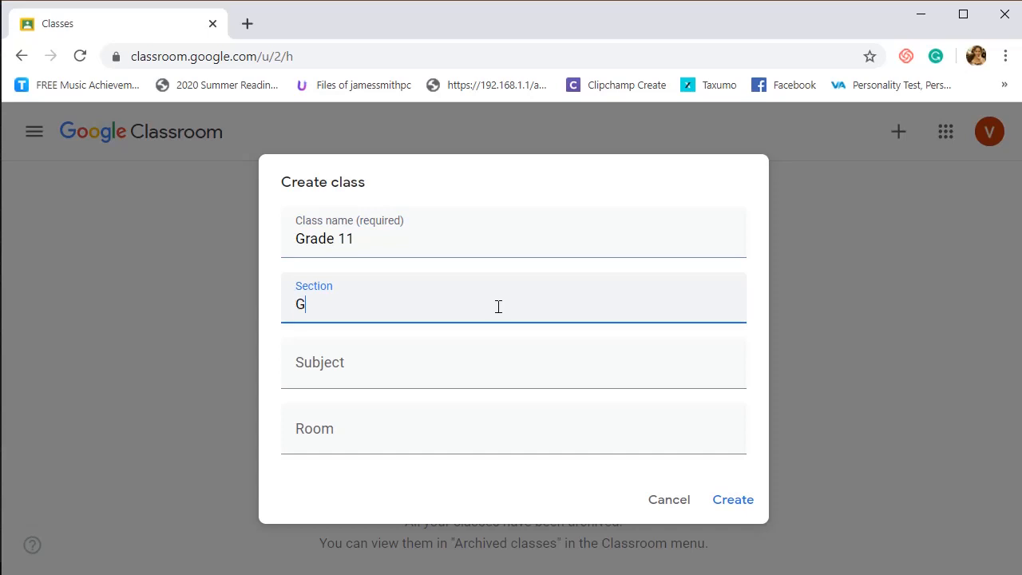
{"action": "type", "text": "alie"}
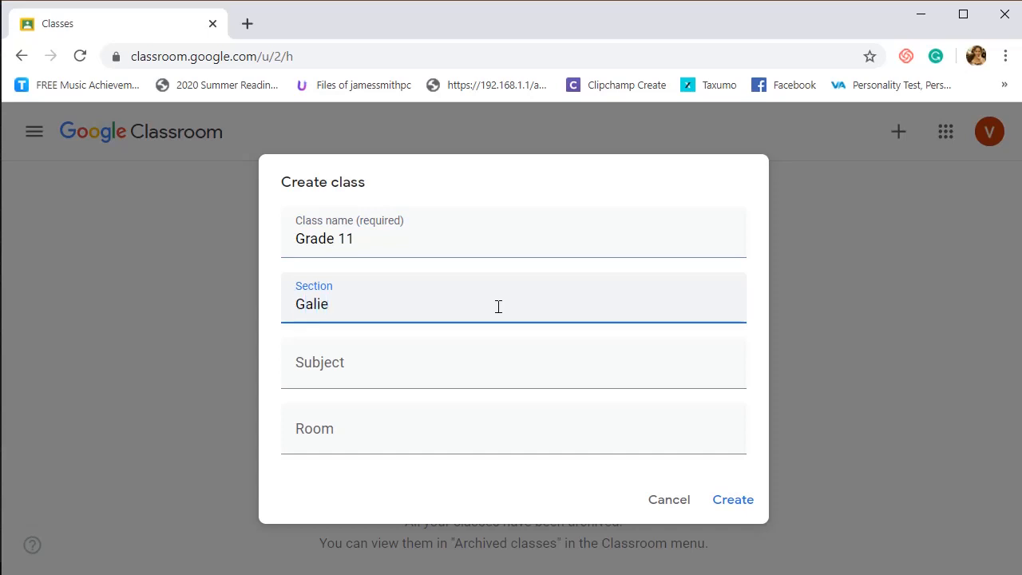
{"action": "key", "text": "BackSpace"}
{"action": "type", "text": "leo"}
- Set the subject to Oral Communication and create the class
{"action": "left_click", "coordinate": [464, 364]}
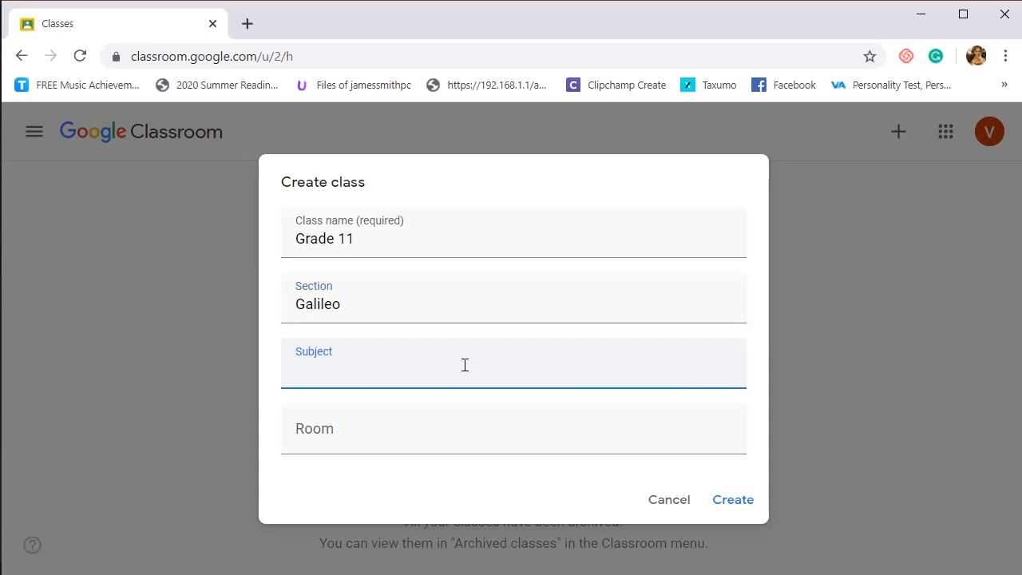
{"action": "type", "text": "Orak"}
{"action": "type", "text": "l Commun"}
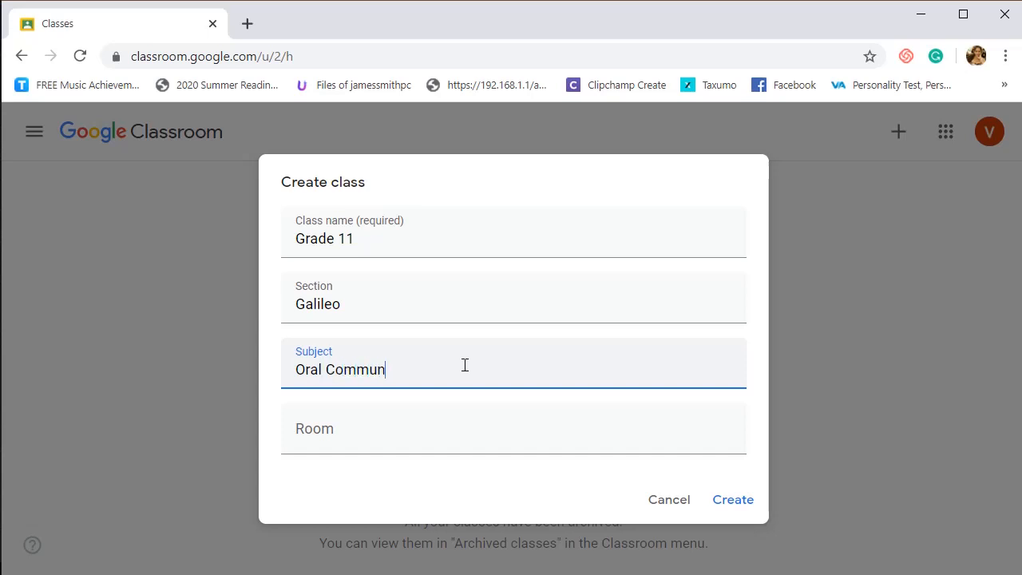
{"action": "type", "text": "ication"}
{"action": "left_click", "coordinate": [741, 509]}
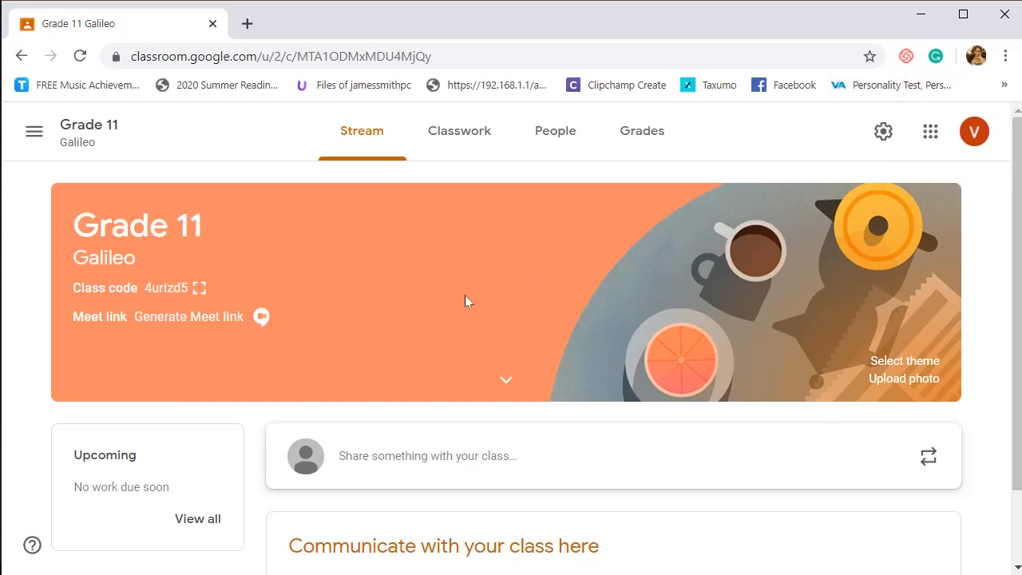
- Display the class code enlarged and close the enlarged view
{"action": "left_click_drag", "start_coordinate": [74, 289], "coordinate": [138, 290]}
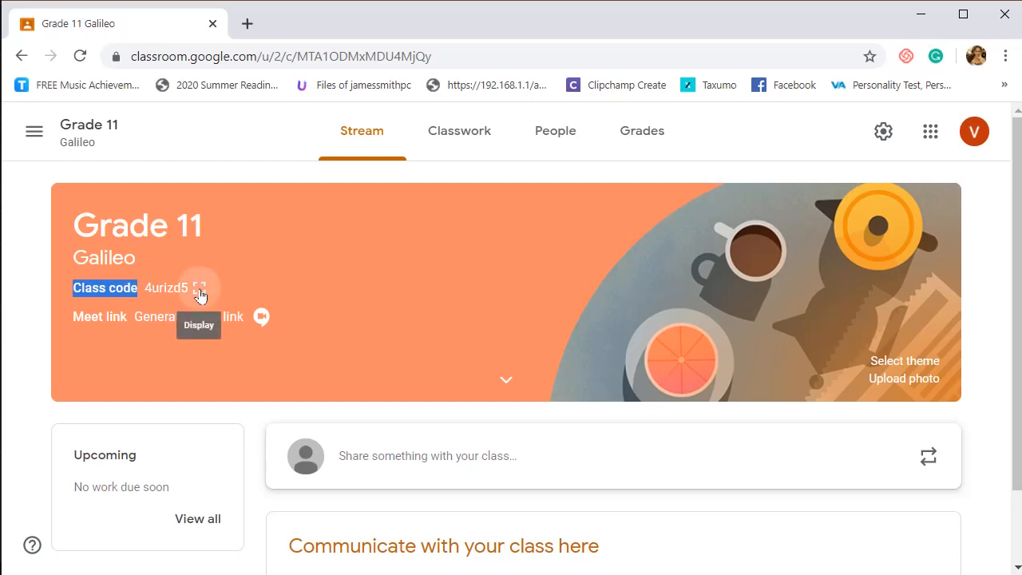
{"action": "left_click", "coordinate": [200, 292]}
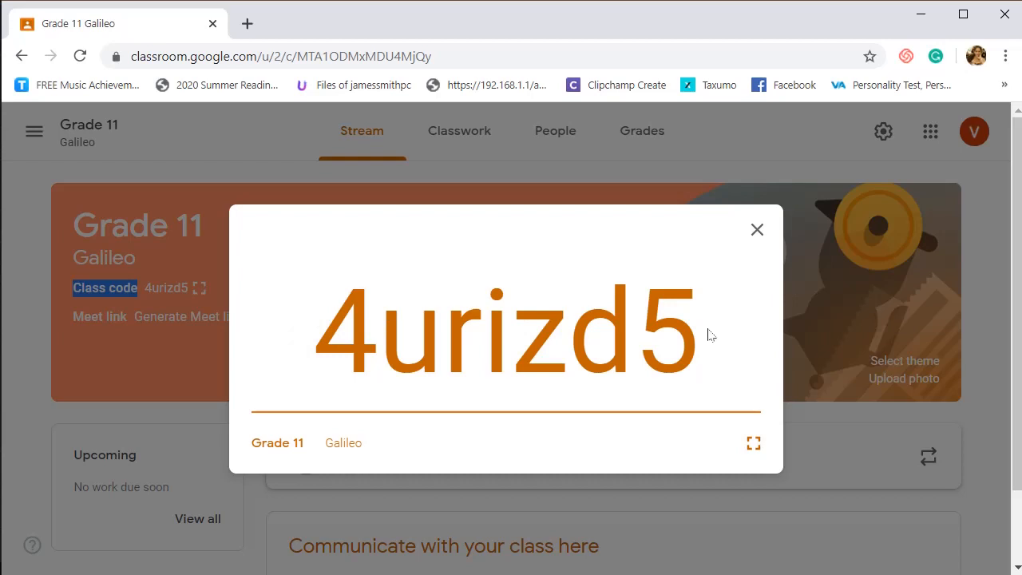
{"action": "left_click", "coordinate": [757, 231]}
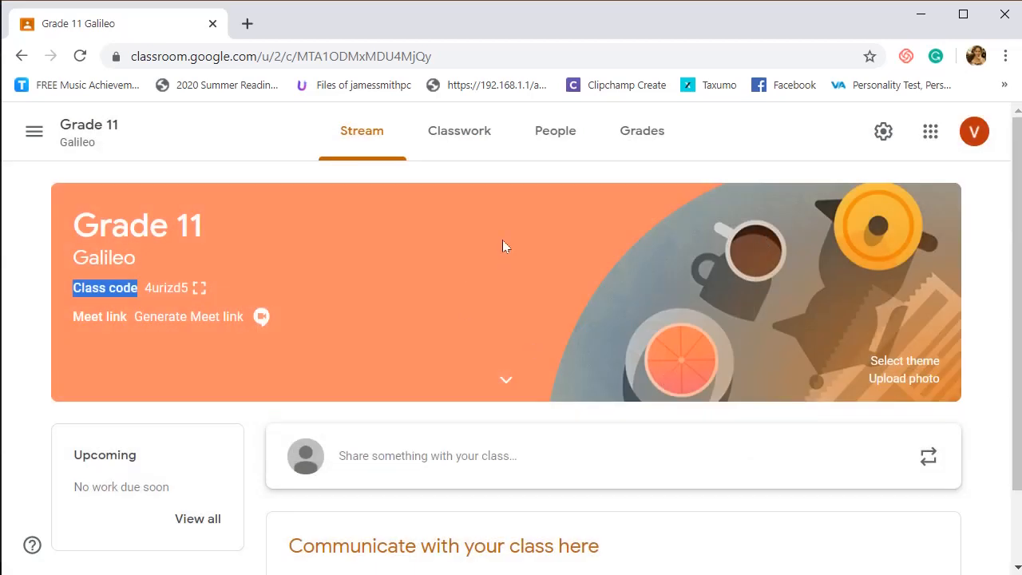
- Change the class theme to the teal design with papers, an open notebook and a fountain pen
{"action": "scroll", "coordinate": [407, 272], "scroll_direction": "down", "scroll_amount": 1}
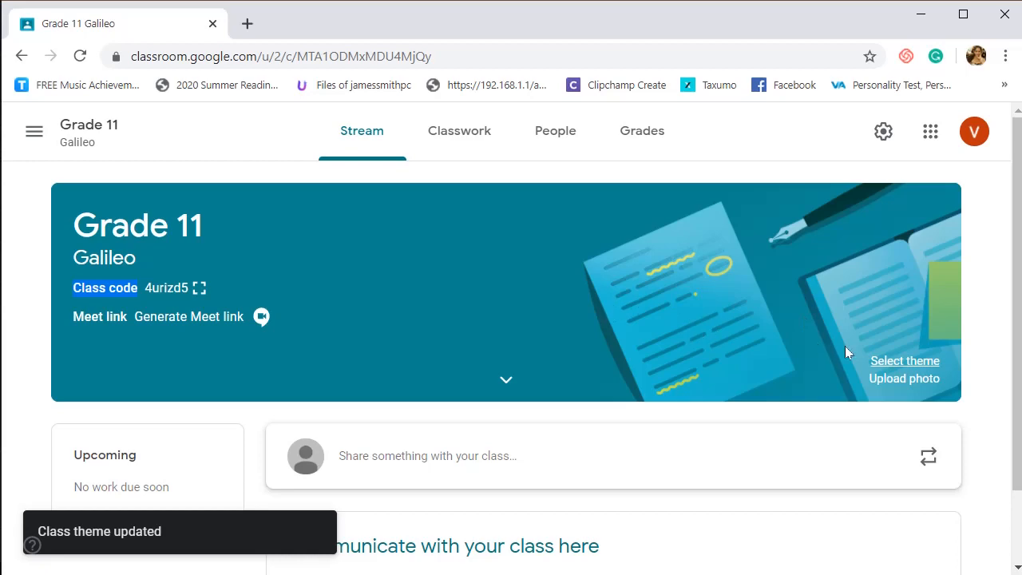
- Examine the General theme gallery and the photo upload option for the class header without applying anything
{"action": "left_click", "coordinate": [897, 361]}
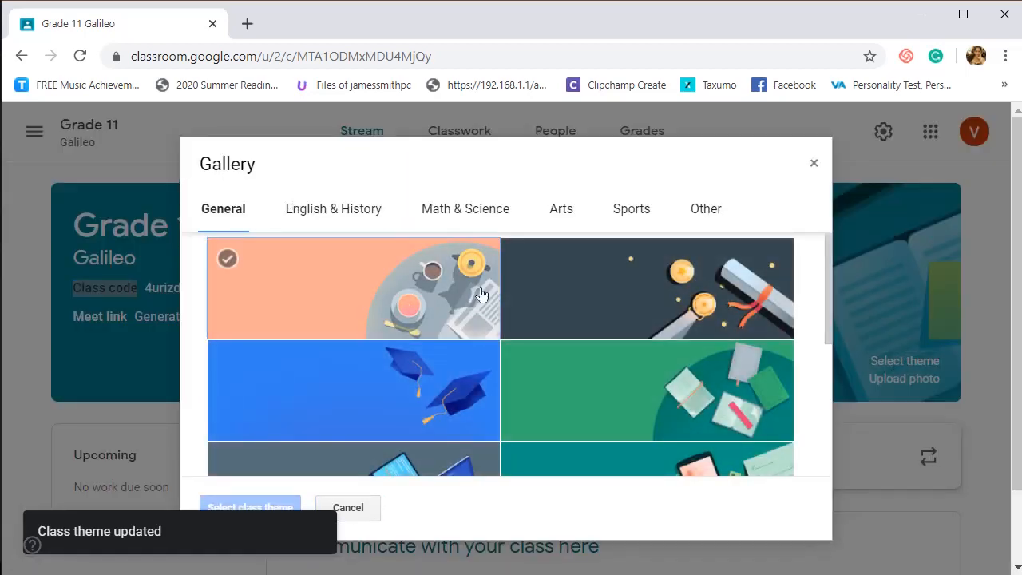
{"action": "scroll", "coordinate": [554, 321], "scroll_direction": "down", "scroll_amount": 4}
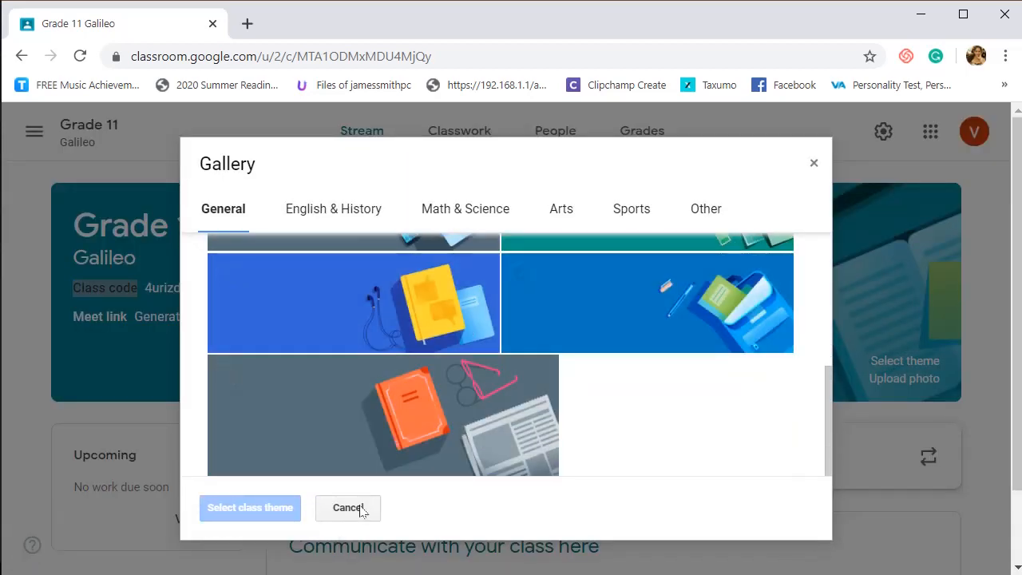
{"action": "left_click", "coordinate": [357, 508]}
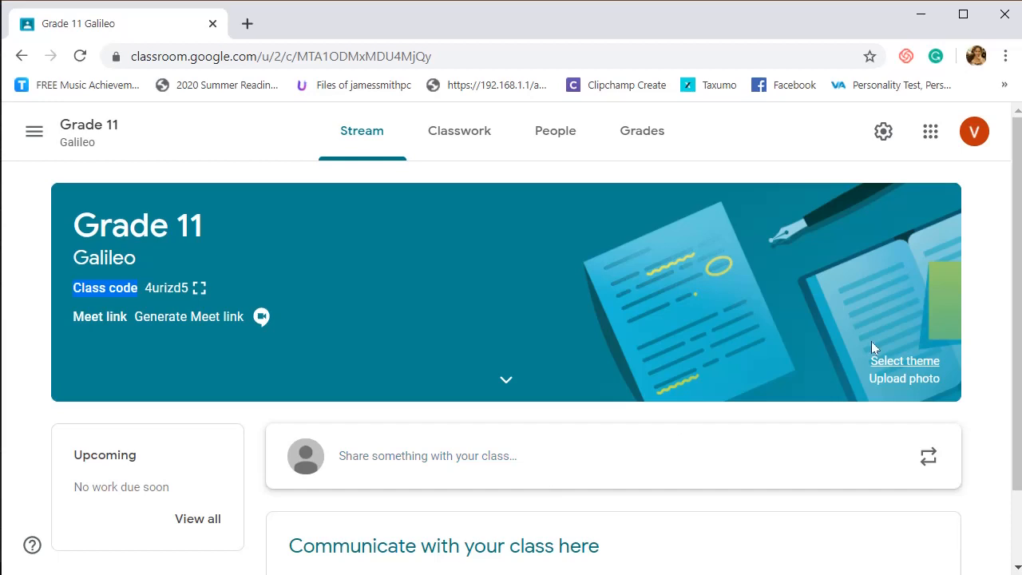
{"action": "left_click", "coordinate": [905, 384]}
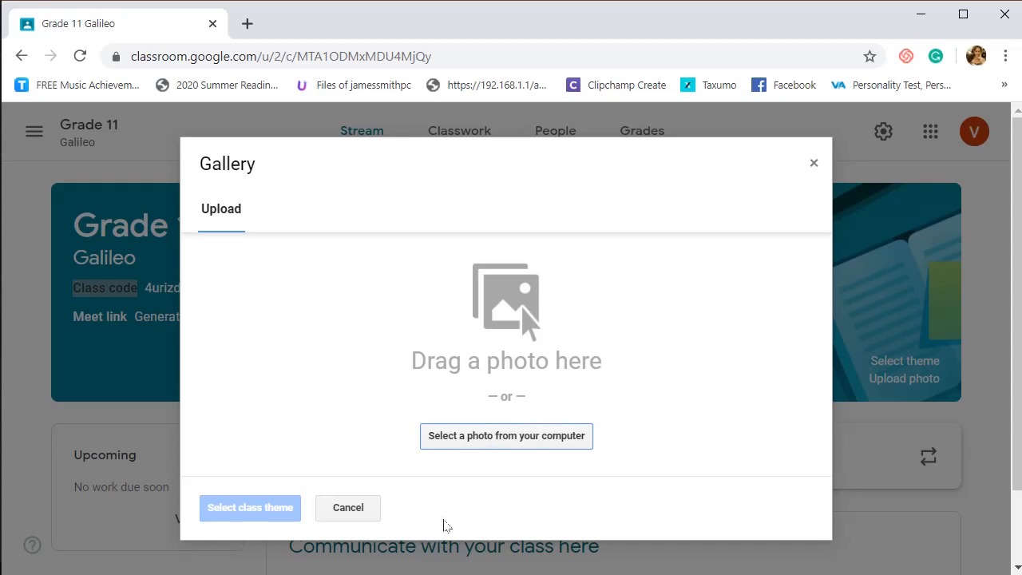
{"action": "left_click", "coordinate": [348, 508]}
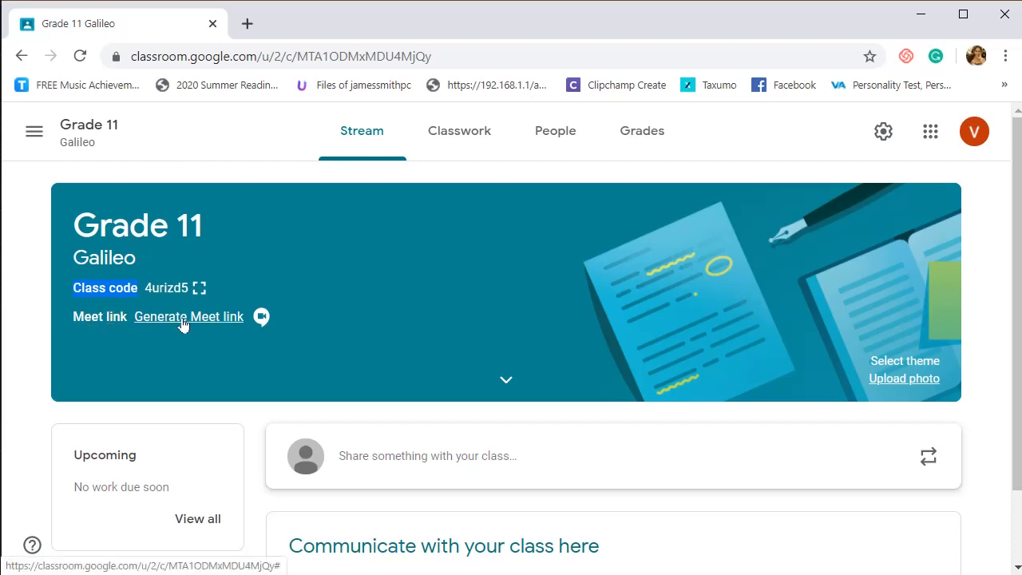
- Generate a Google Meet link for the class and copy it
{"action": "left_click", "coordinate": [228, 321]}
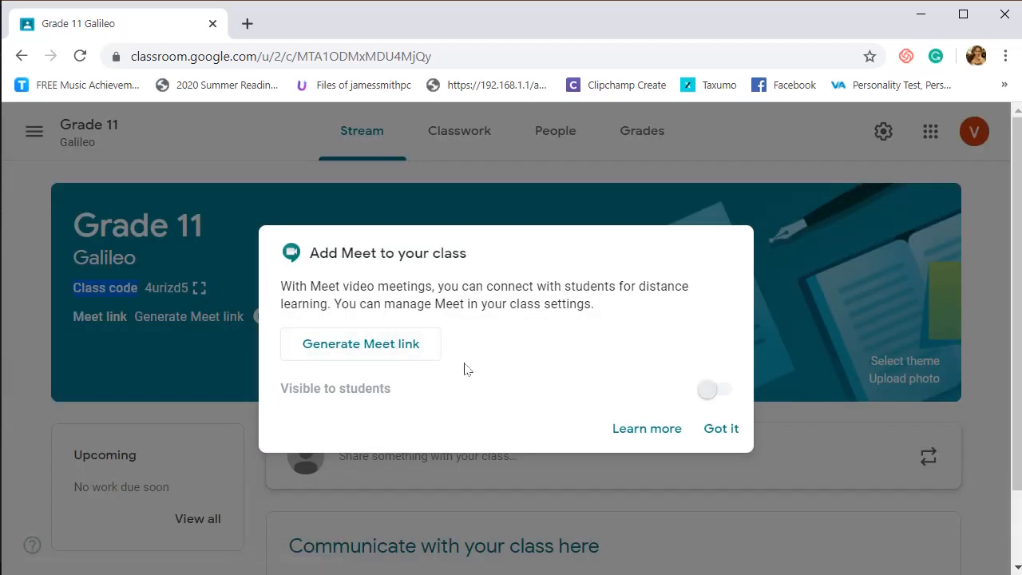
{"action": "left_click", "coordinate": [398, 354]}
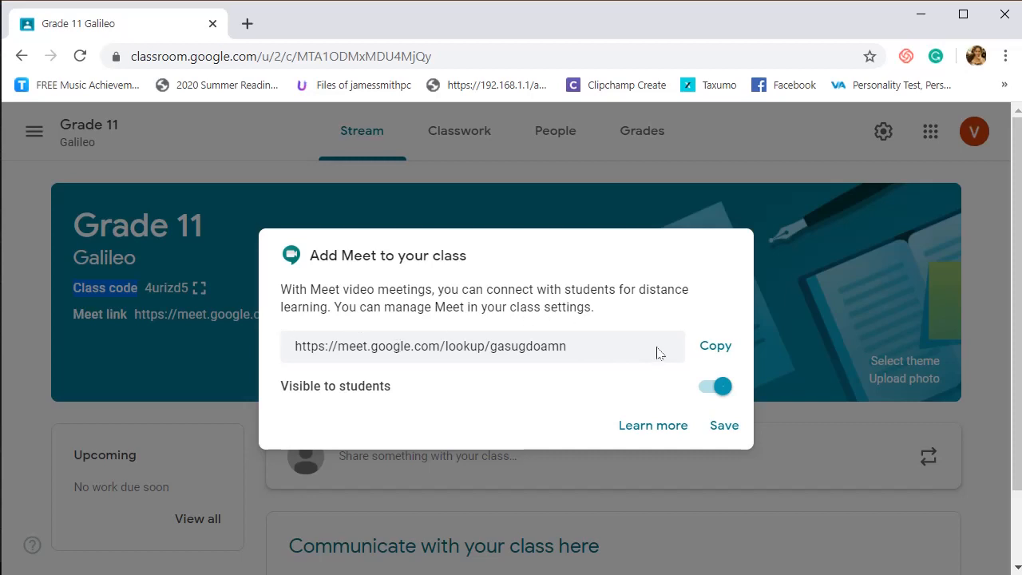
{"action": "left_click", "coordinate": [711, 358]}
{"action": "left_click", "coordinate": [715, 354]}
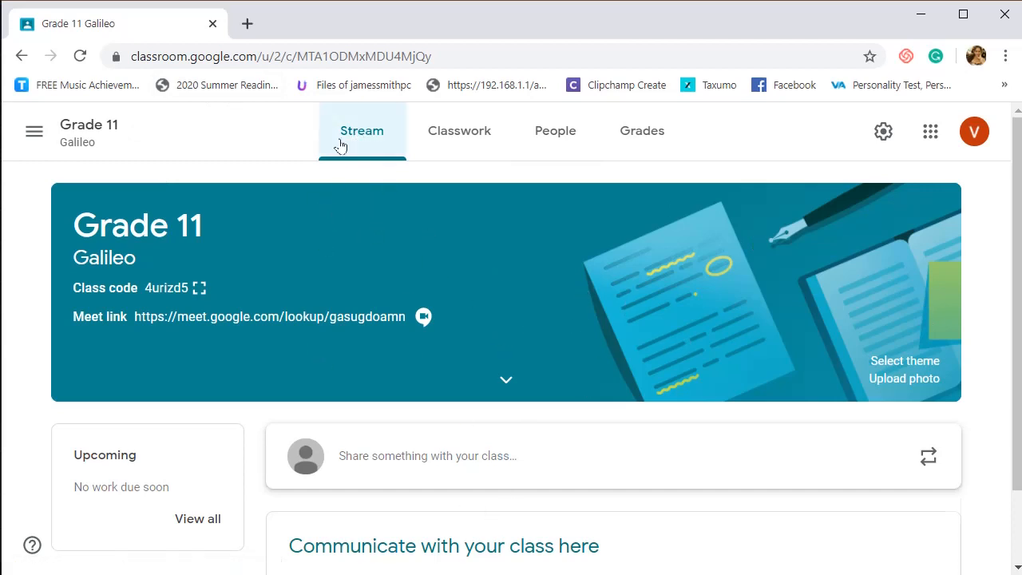
- Post to all students: "Hi students! How are you? Please study ahead for our text next week. Attach herewith is the coverage of the test."
{"action": "scroll", "coordinate": [560, 334], "scroll_direction": "down", "scroll_amount": 1}
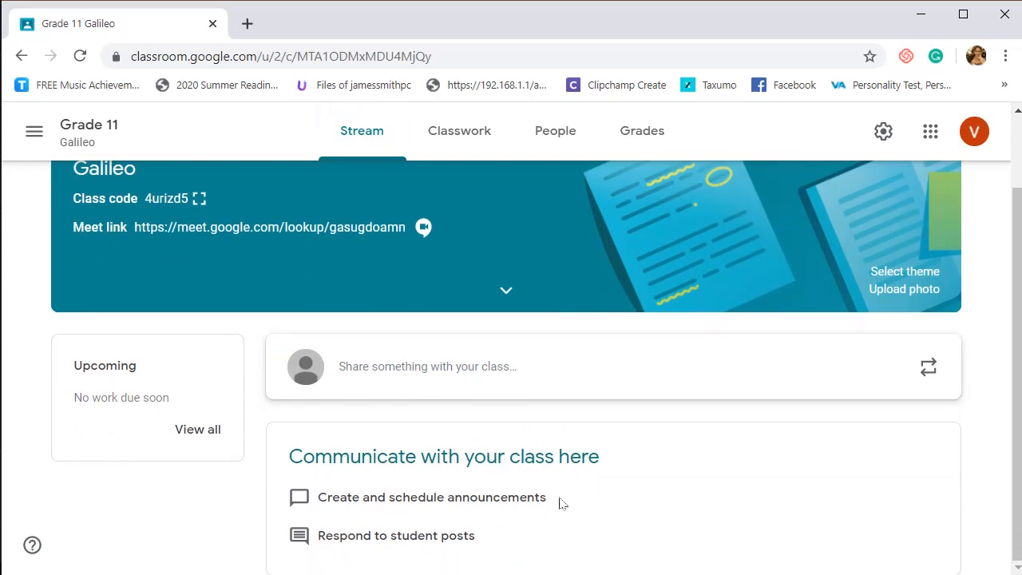
{"action": "left_click", "coordinate": [364, 367]}
{"action": "type", "text": "Hi st"}
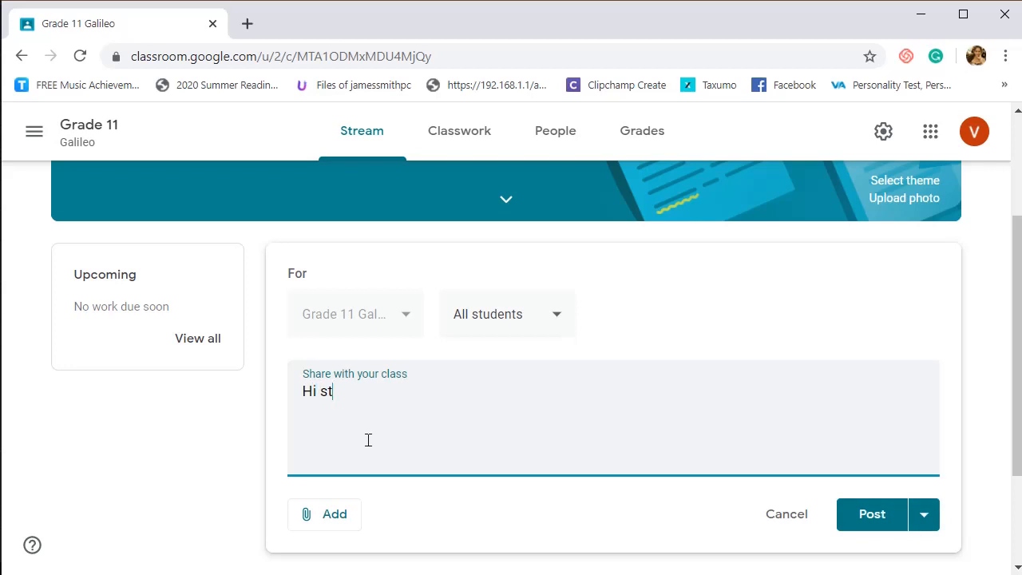
{"action": "type", "text": "udents"}
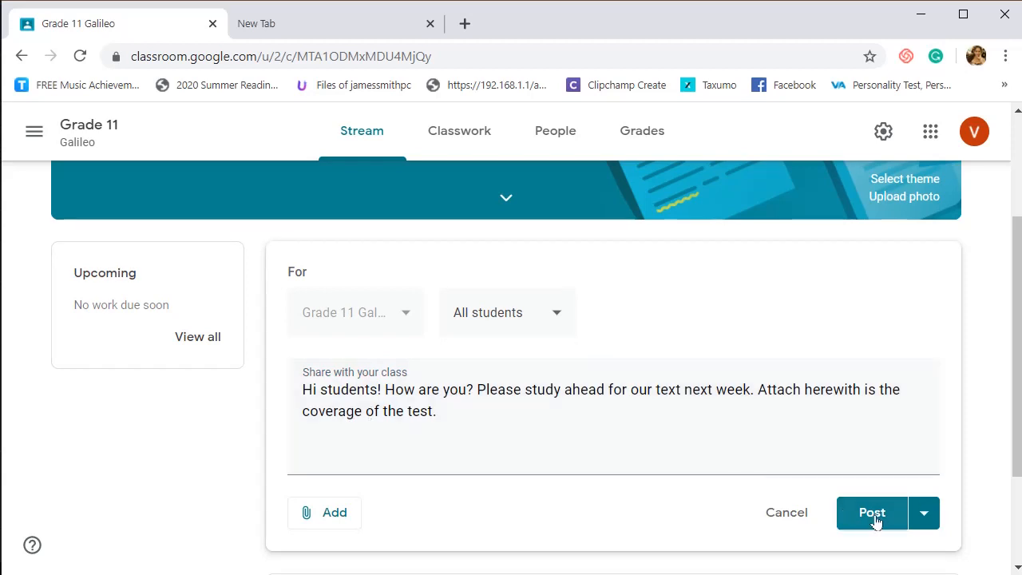
{"action": "left_click", "coordinate": [330, 515]}
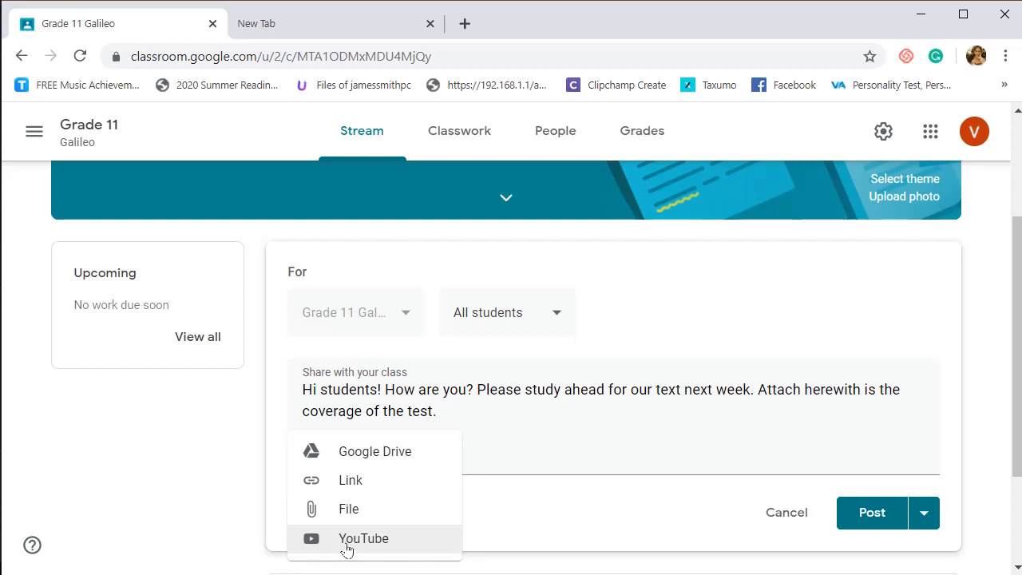
{"action": "left_click", "coordinate": [853, 513]}
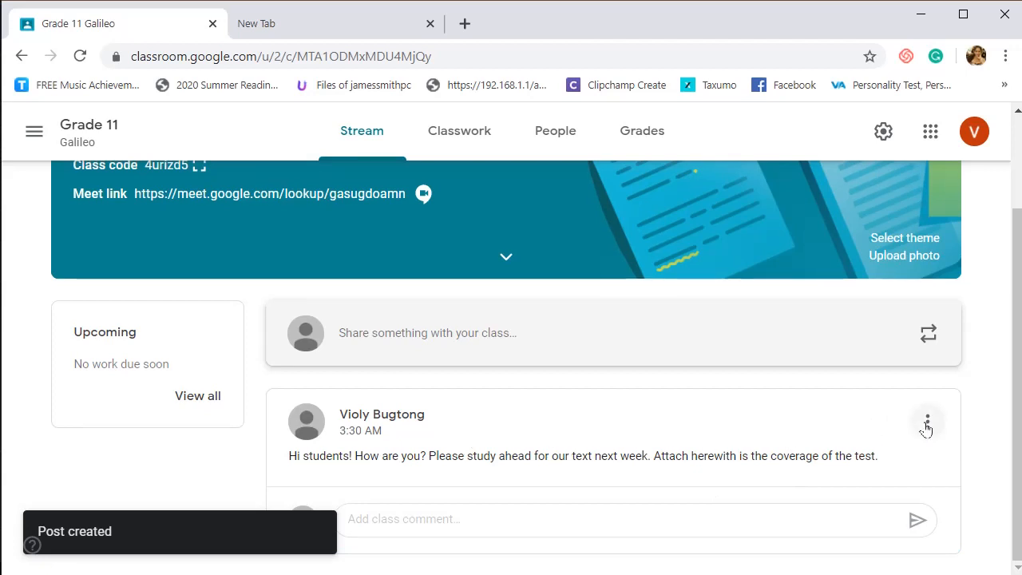
- Copy the link of the new announcement and open the Classwork page of the Grade 11 class
{"action": "left_click", "coordinate": [928, 421]}
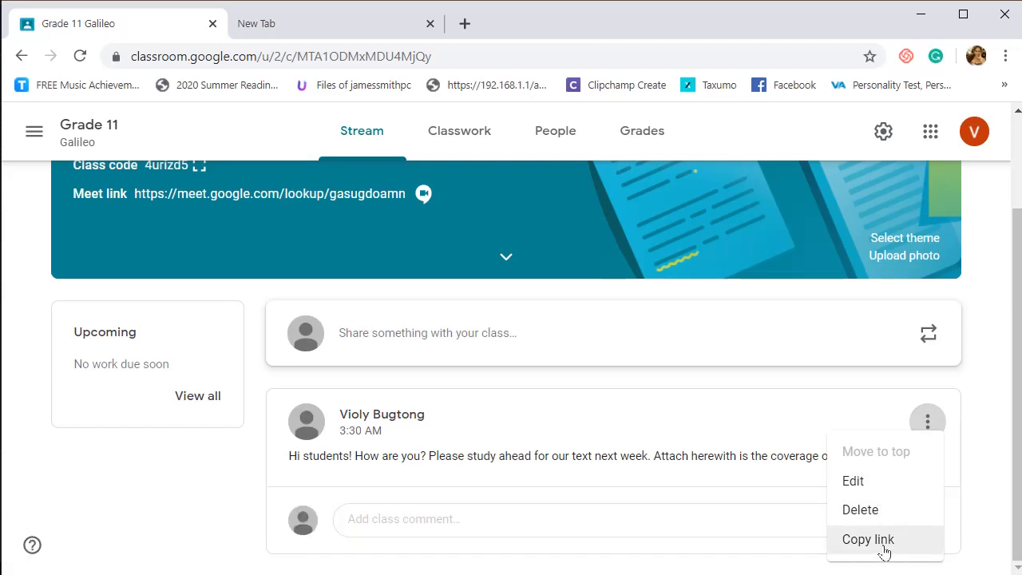
{"action": "left_click", "coordinate": [884, 547]}
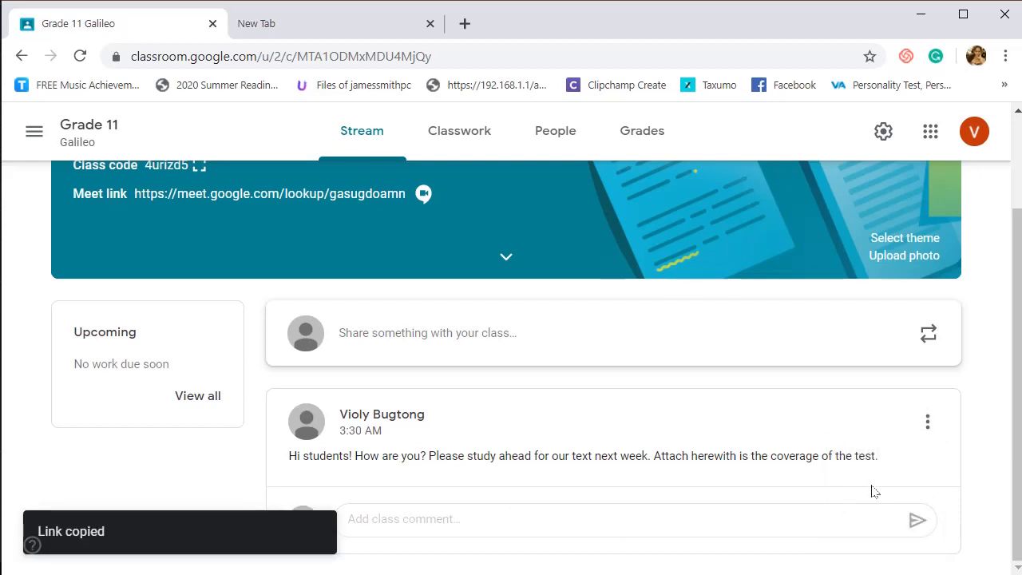
{"action": "left_click", "coordinate": [928, 421]}
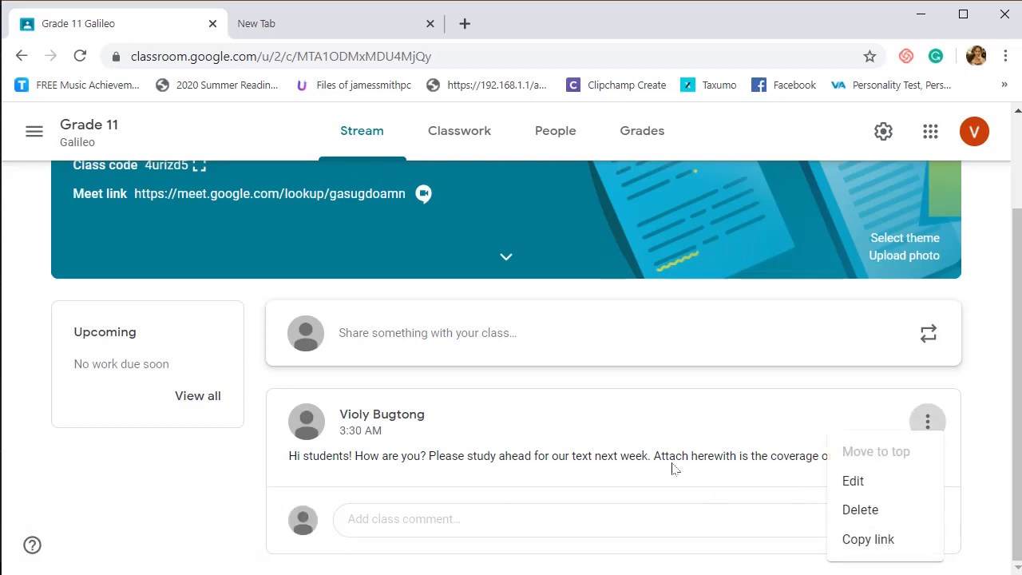
{"action": "left_click", "coordinate": [538, 421]}
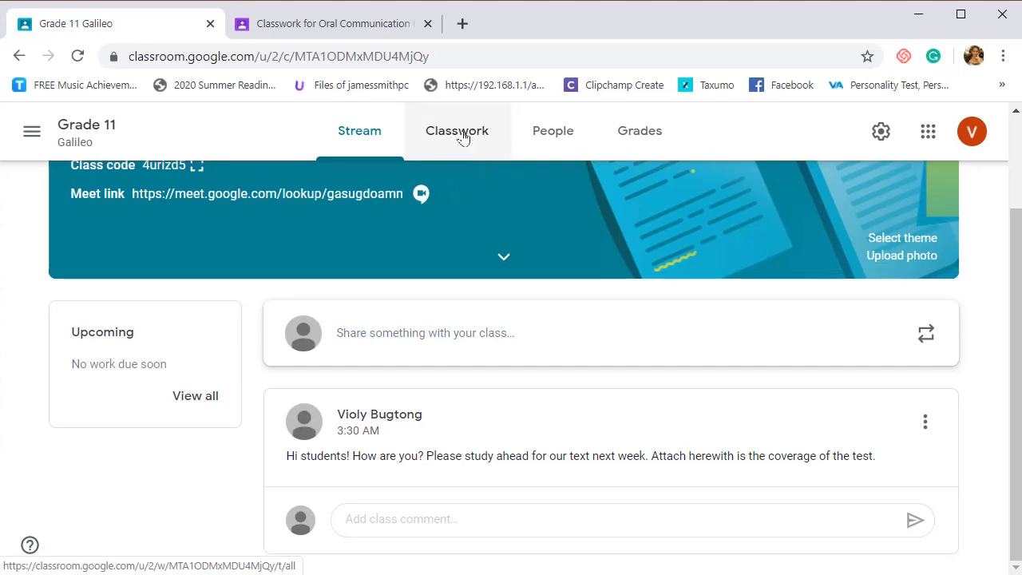
{"action": "left_click", "coordinate": [460, 134]}
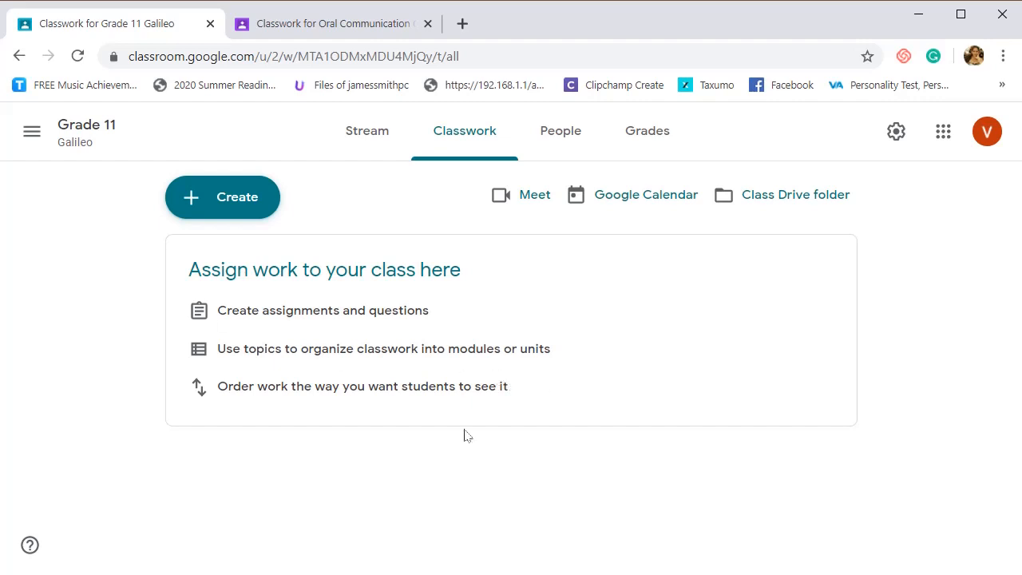
- Create a classwork topic named "Definition and Communication Process"
{"action": "left_click", "coordinate": [213, 203]}
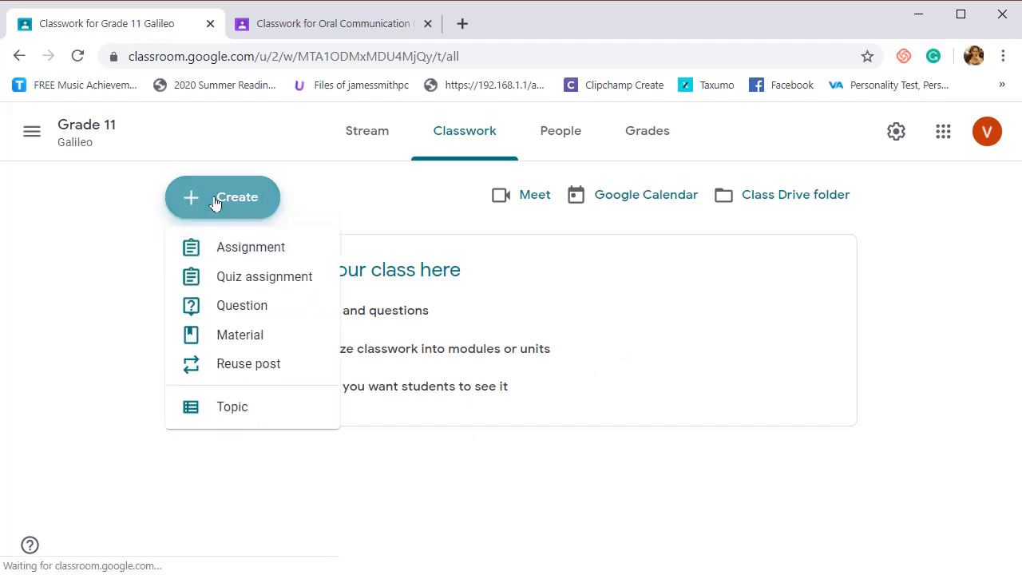
{"action": "left_click", "coordinate": [220, 411]}
{"action": "type", "text": "Definition and Communication Process"}
{"action": "key", "text": "Return"}
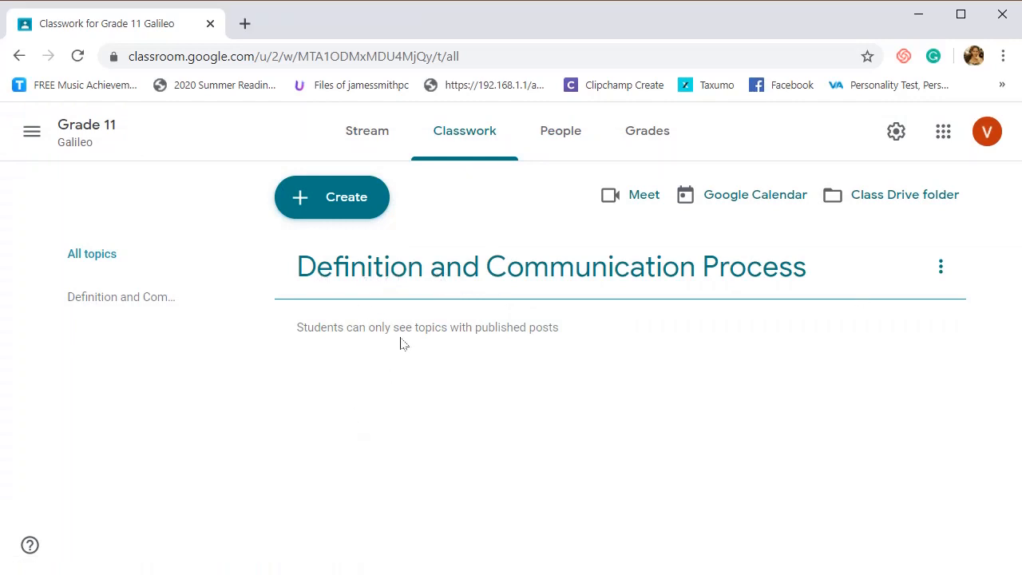
- Start a new material titled "Definition and Communication Process" with the description "1st lesson"
{"action": "left_click", "coordinate": [323, 204]}
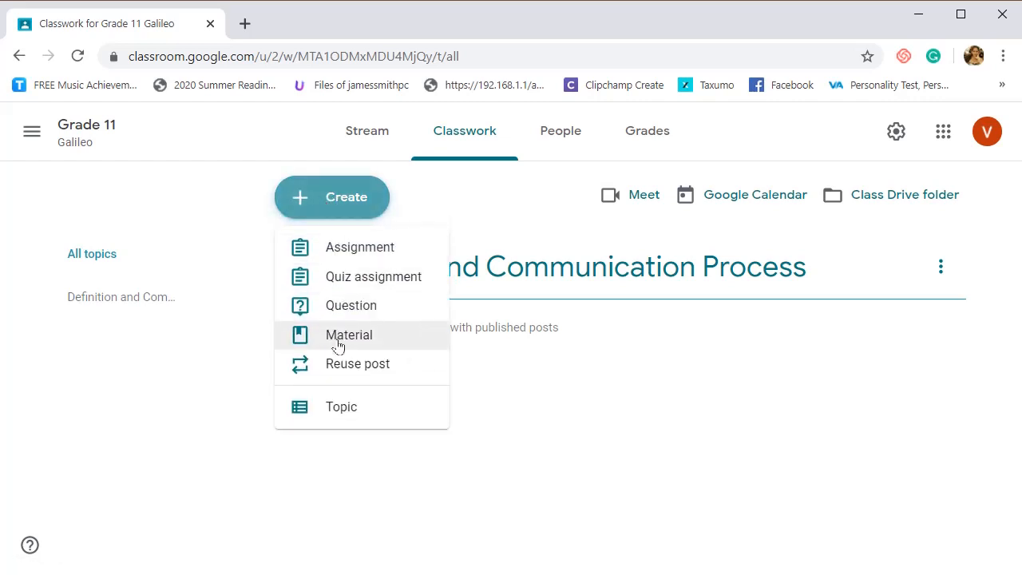
{"action": "left_click", "coordinate": [339, 344]}
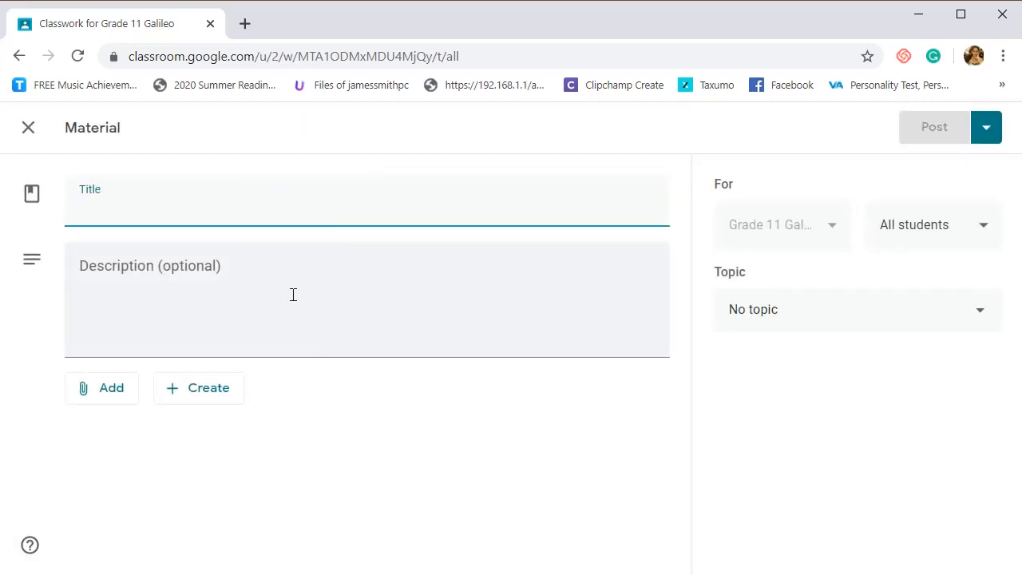
{"action": "right_click", "coordinate": [154, 209]}
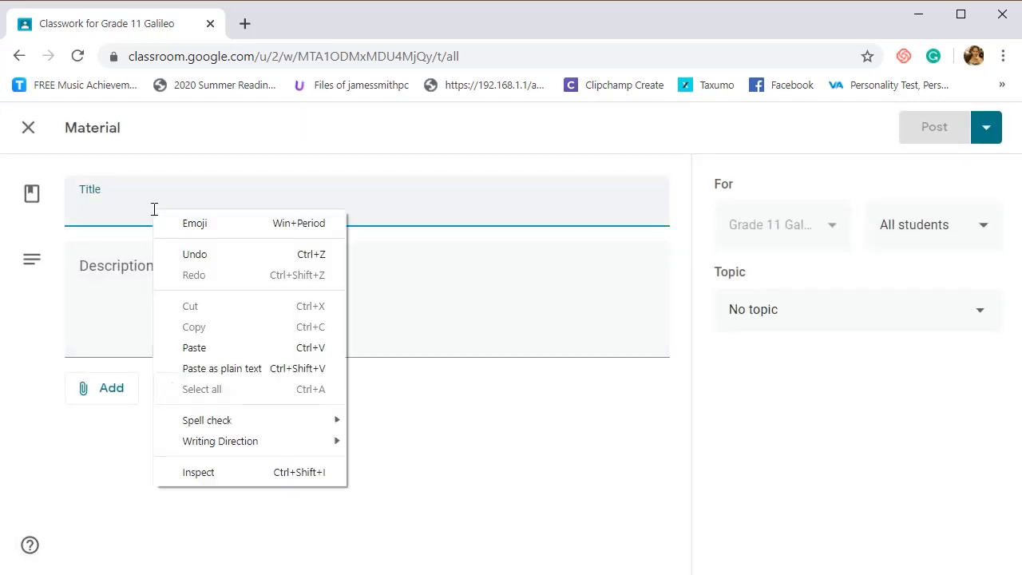
{"action": "left_click", "coordinate": [228, 346]}
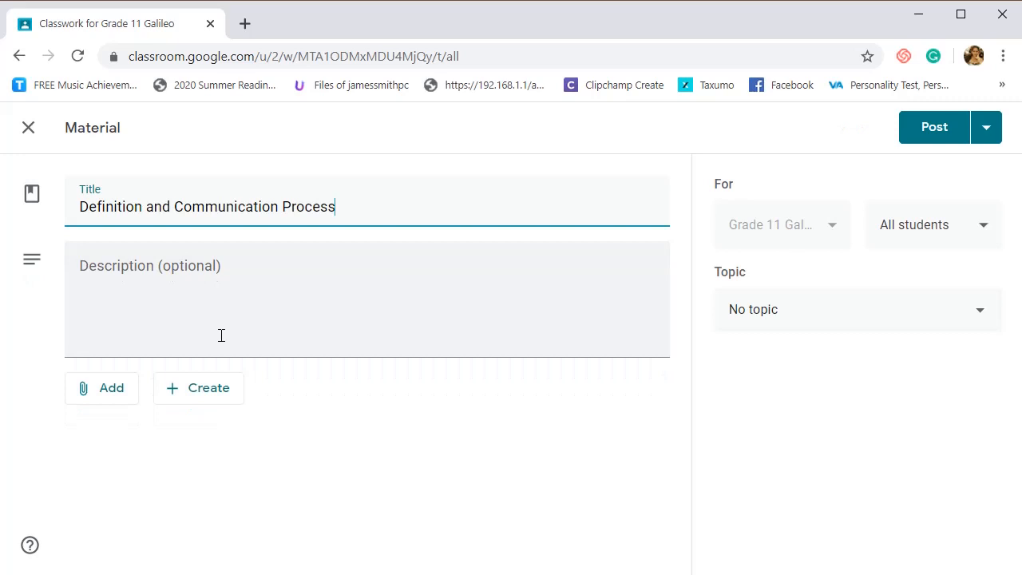
{"action": "left_click", "coordinate": [222, 335]}
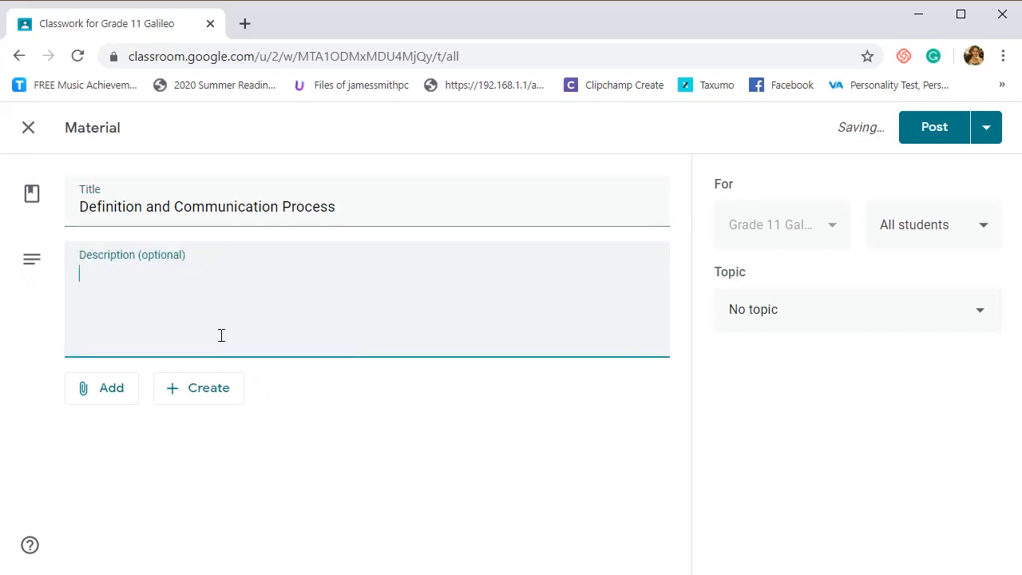
{"action": "type", "text": "1st lesson"}
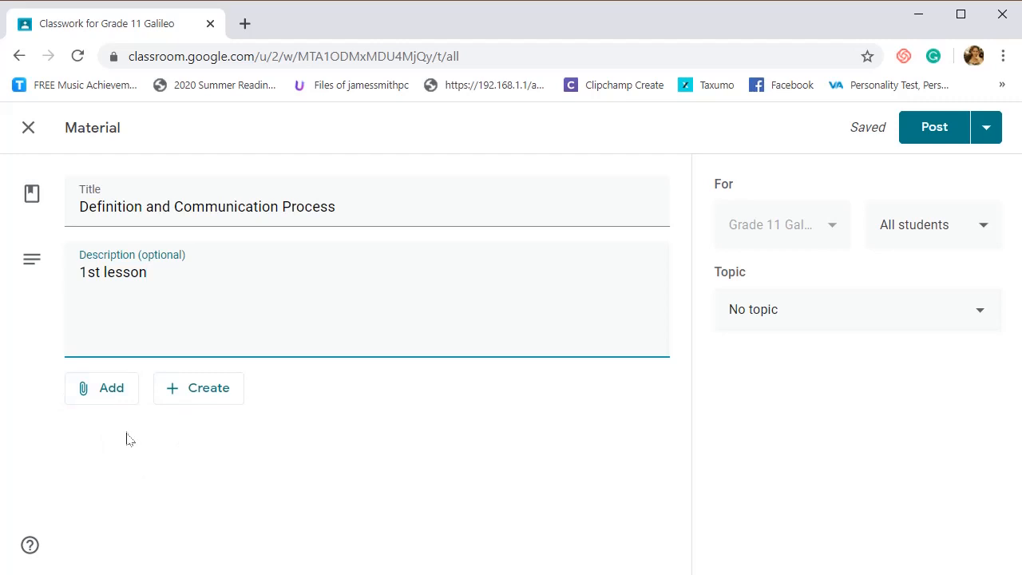
- Upload the PowerPoint file OralCom_Definition&Process from the OralCom folder as an attachment to the material
{"action": "left_click", "coordinate": [97, 399]}
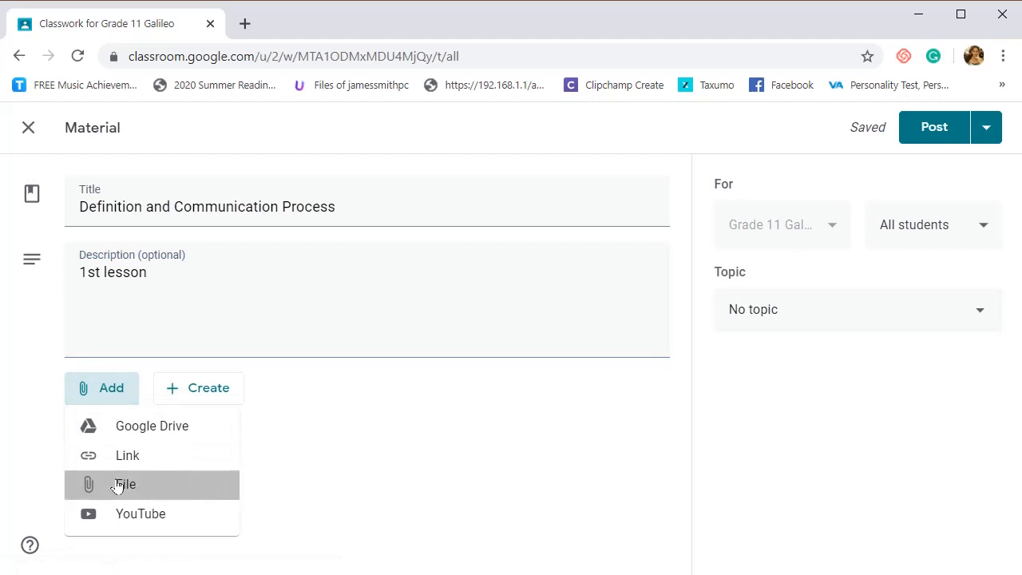
{"action": "left_click", "coordinate": [118, 487]}
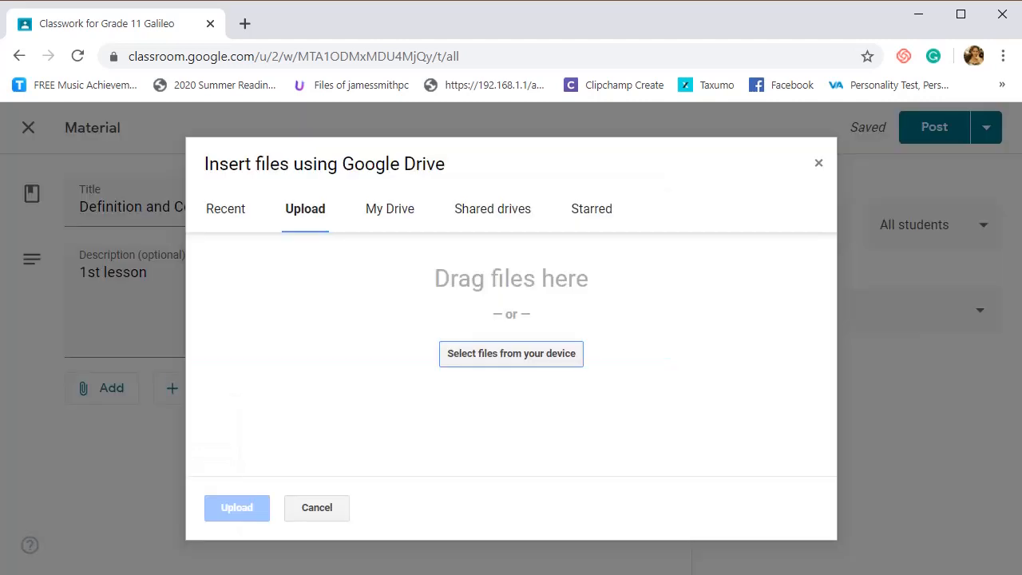
{"action": "left_click", "coordinate": [484, 360]}
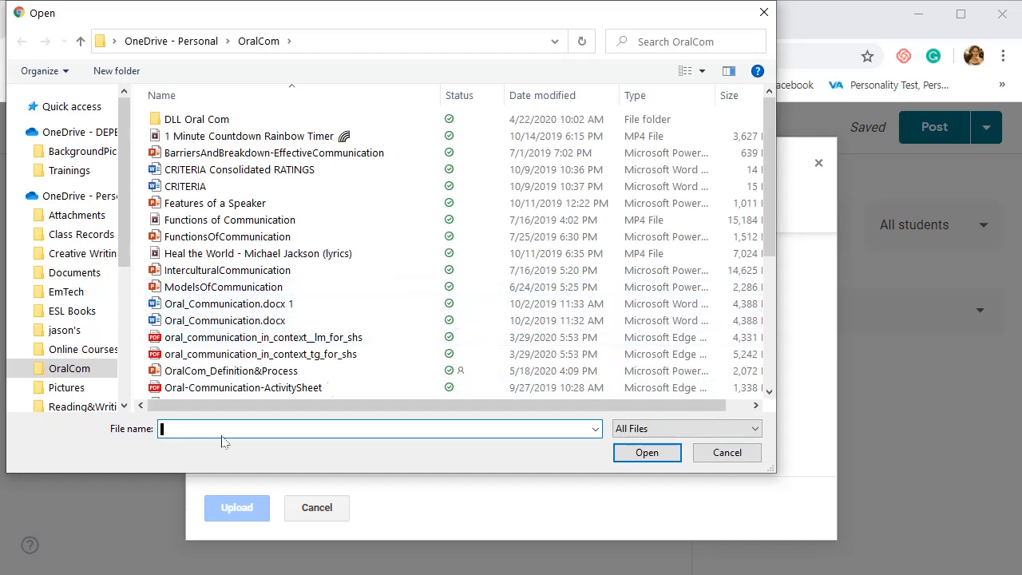
{"action": "left_click", "coordinate": [256, 388]}
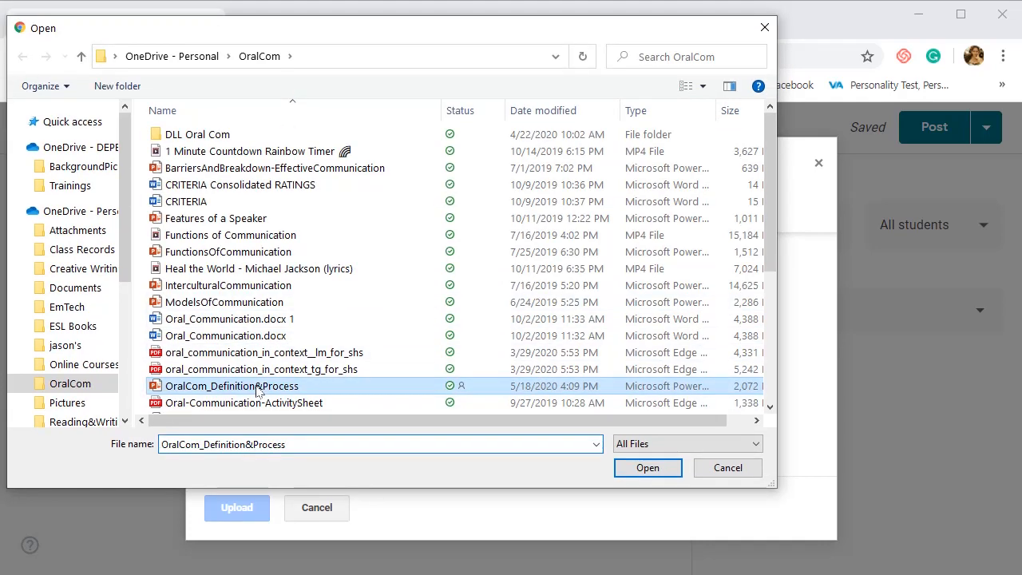
{"action": "left_click", "coordinate": [650, 468]}
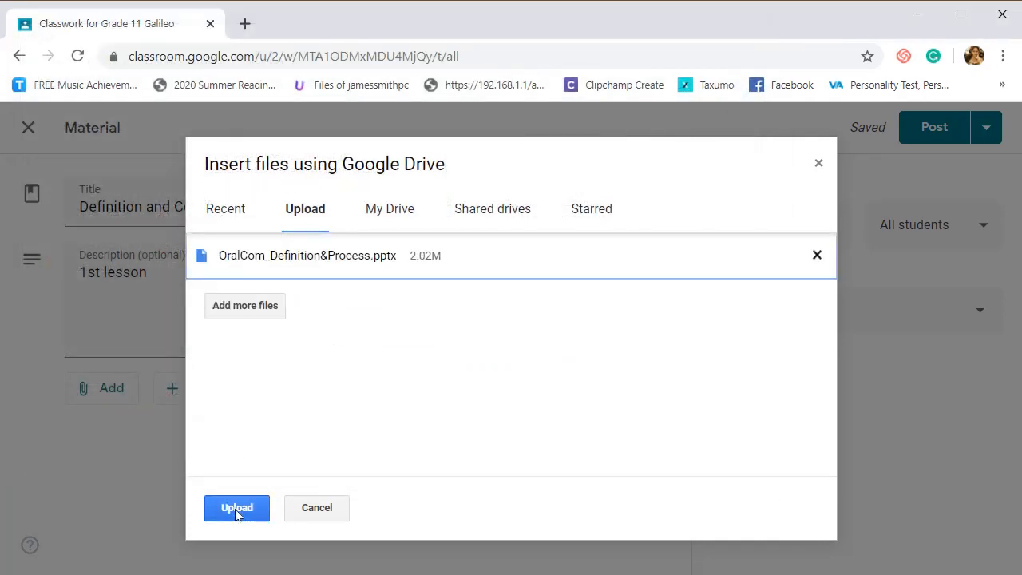
{"action": "left_click", "coordinate": [237, 509]}
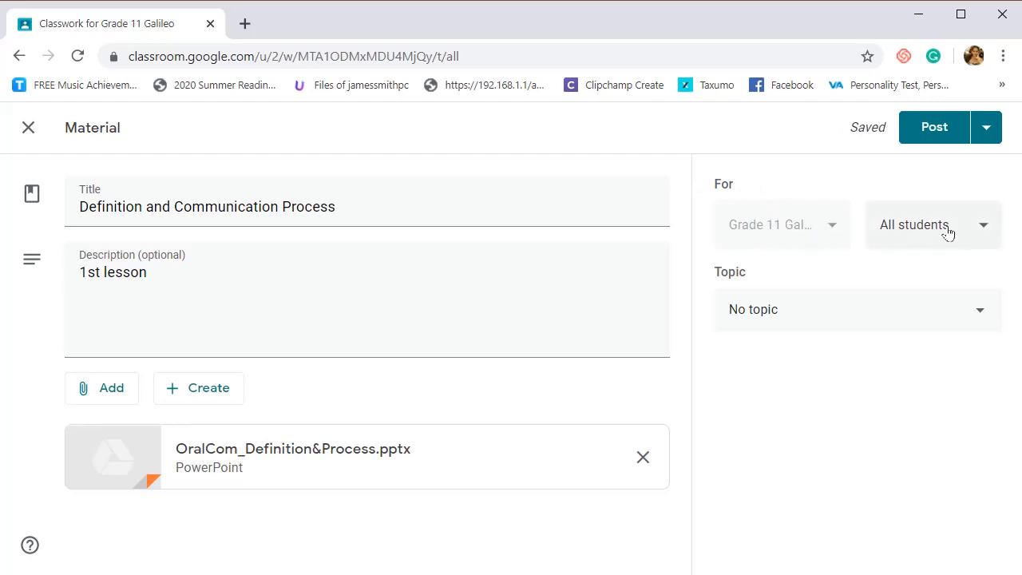
- File the material under the topic Definition and Communication Process and post it to all students
{"action": "left_click", "coordinate": [926, 321]}
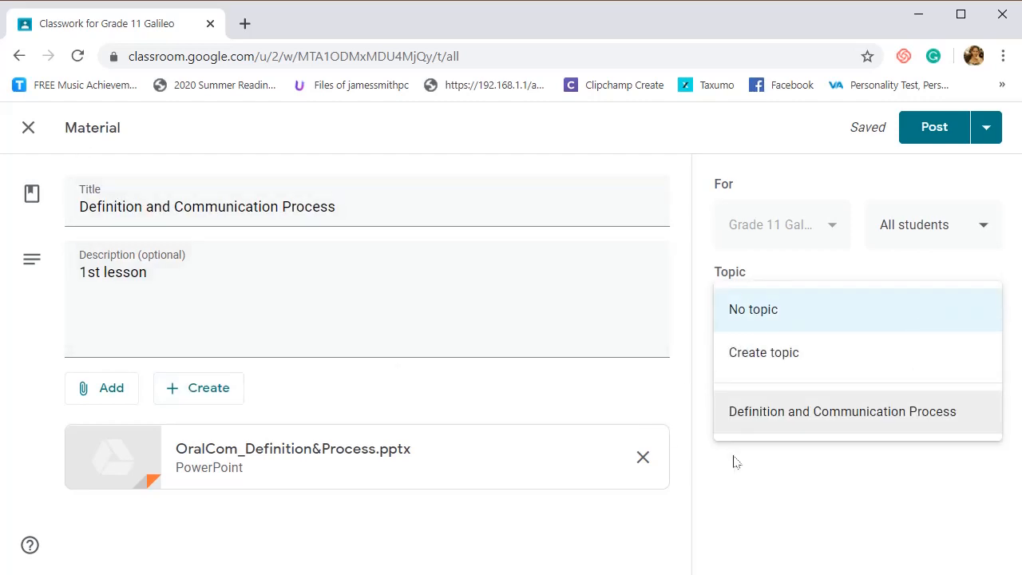
{"action": "left_click", "coordinate": [770, 415]}
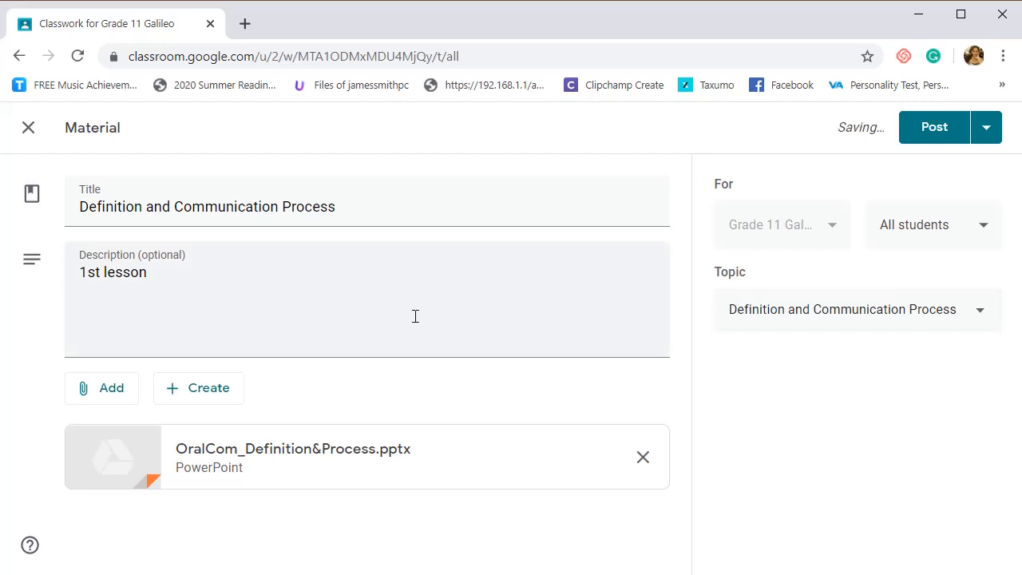
{"action": "left_click", "coordinate": [940, 137]}
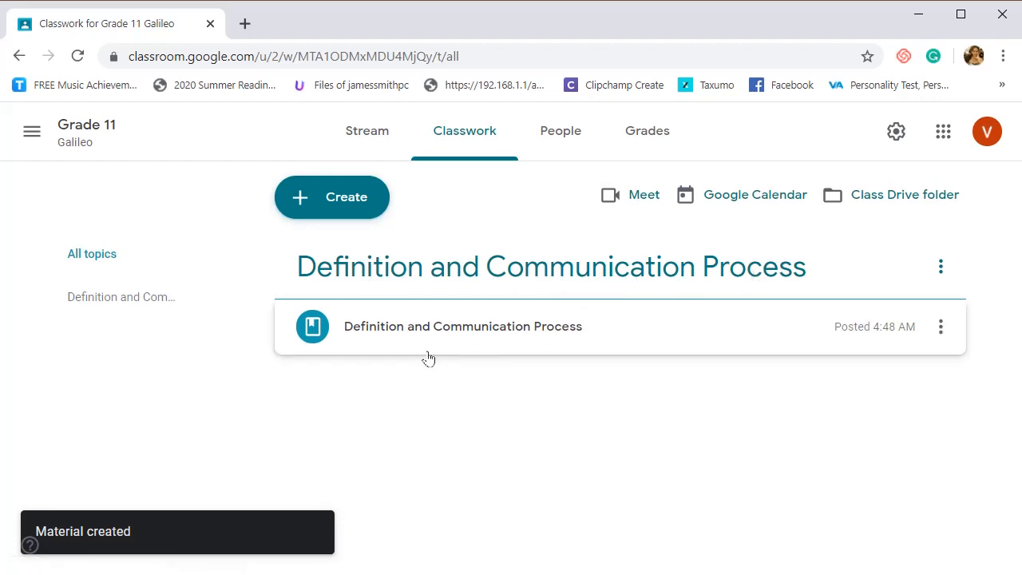
- View the posted material's details and look through the first slides of its attached PowerPoint
{"action": "left_click", "coordinate": [571, 336]}
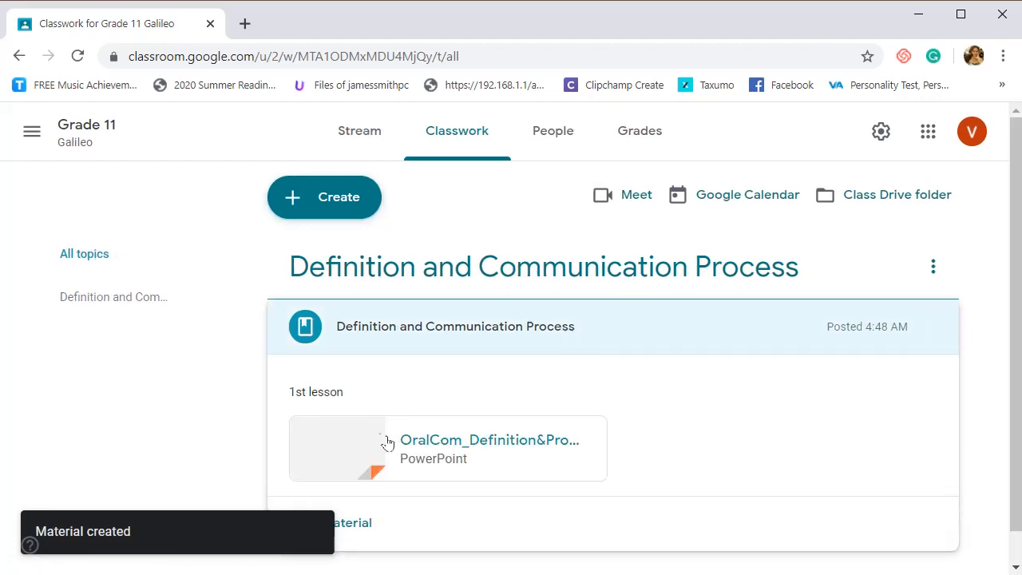
{"action": "scroll", "coordinate": [407, 343], "scroll_direction": "down", "scroll_amount": 1}
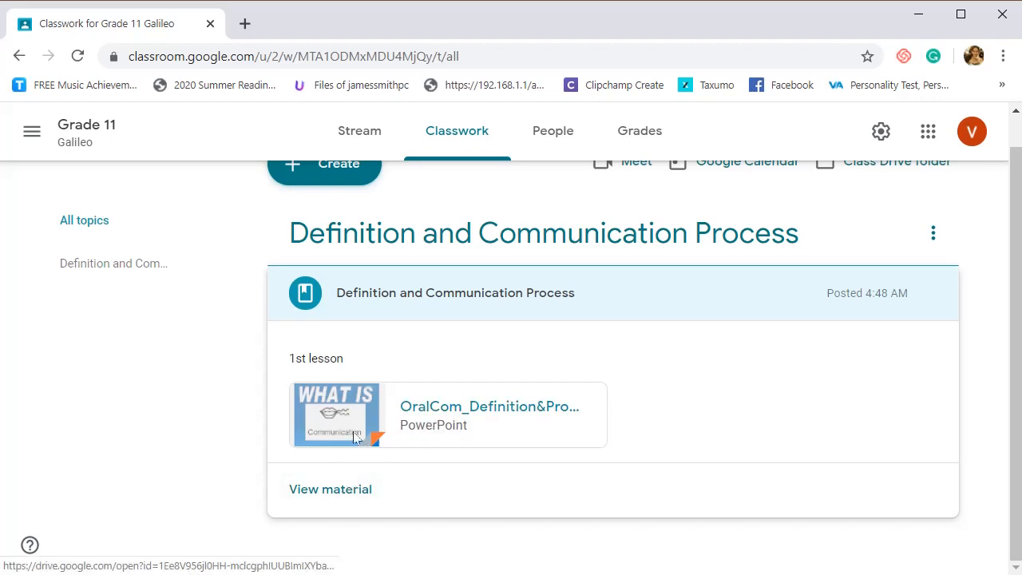
{"action": "left_click", "coordinate": [332, 500]}
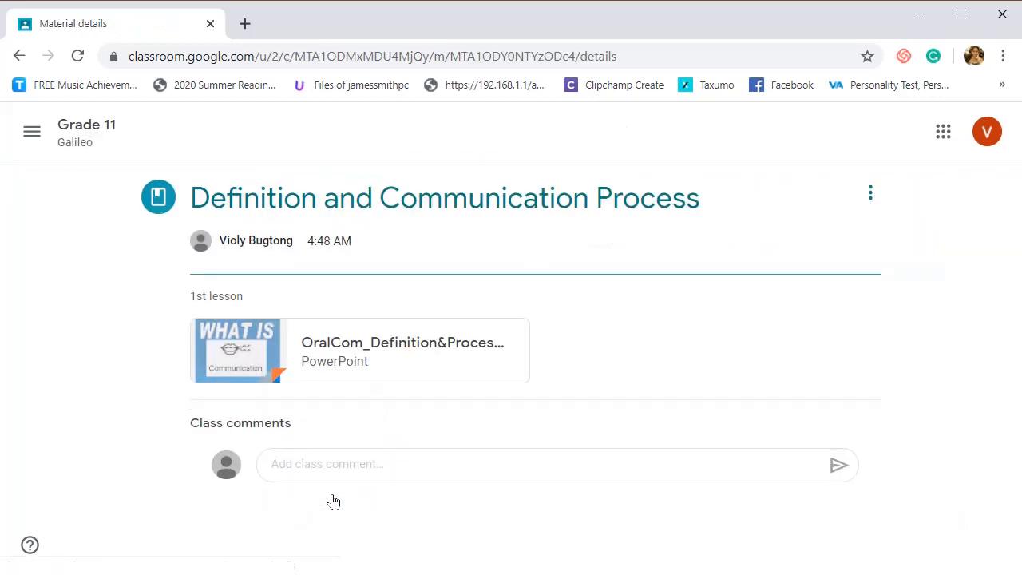
{"action": "left_click", "coordinate": [238, 363]}
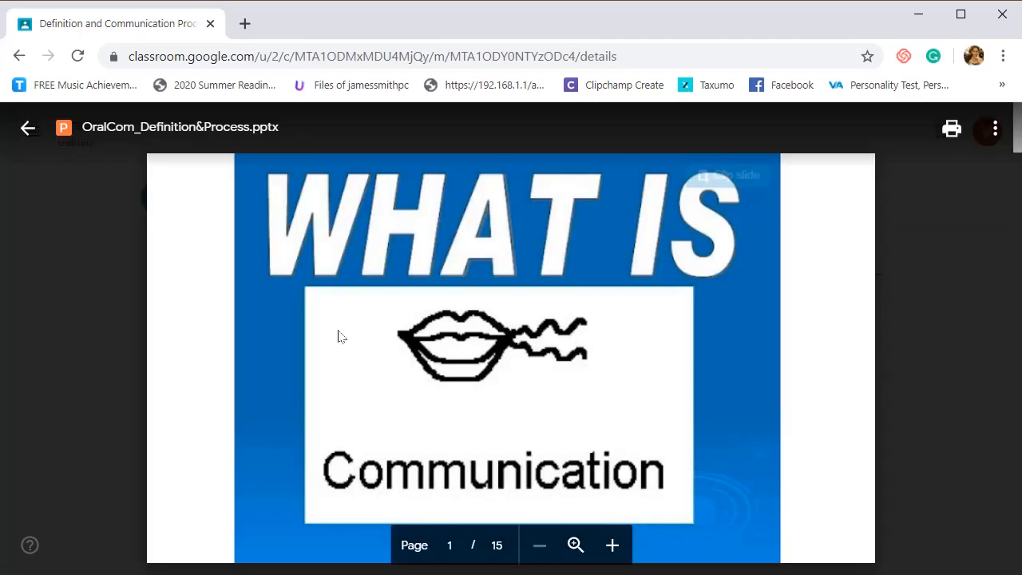
{"action": "scroll", "coordinate": [494, 276], "scroll_direction": "down", "scroll_amount": 5}
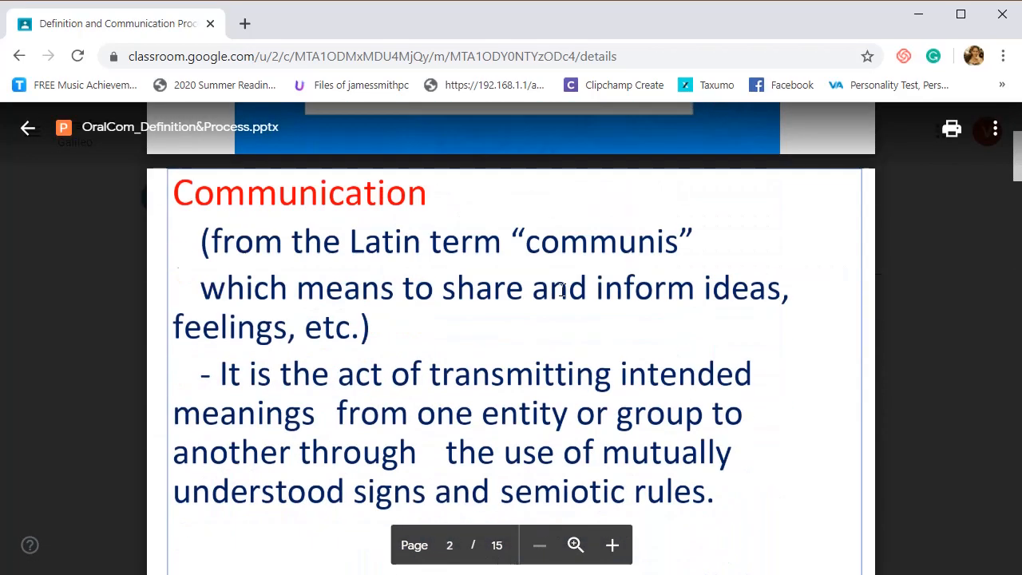
{"action": "scroll", "coordinate": [562, 386], "scroll_direction": "up", "scroll_amount": 5}
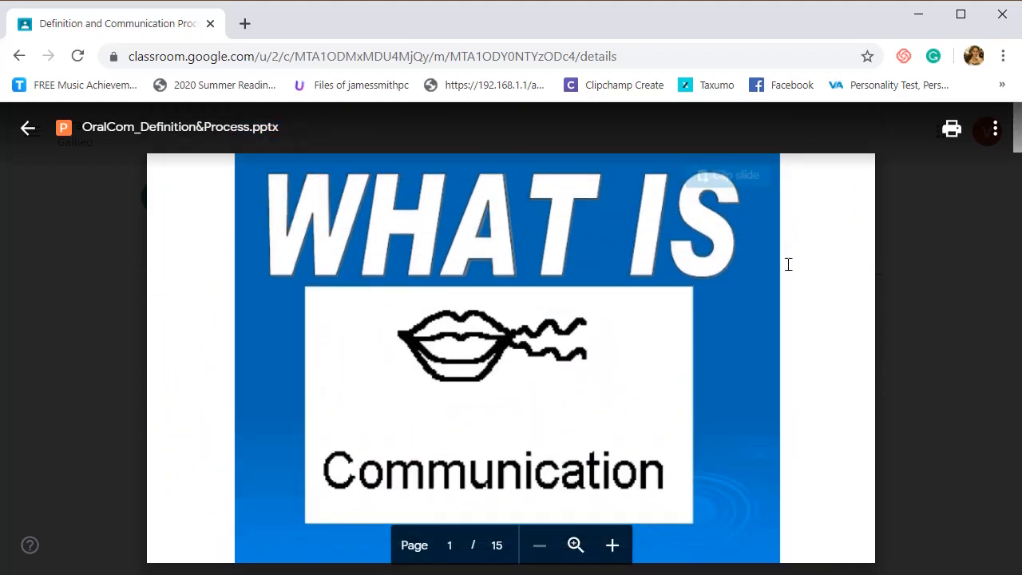
{"action": "scroll", "coordinate": [788, 264], "scroll_direction": "down", "scroll_amount": 3}
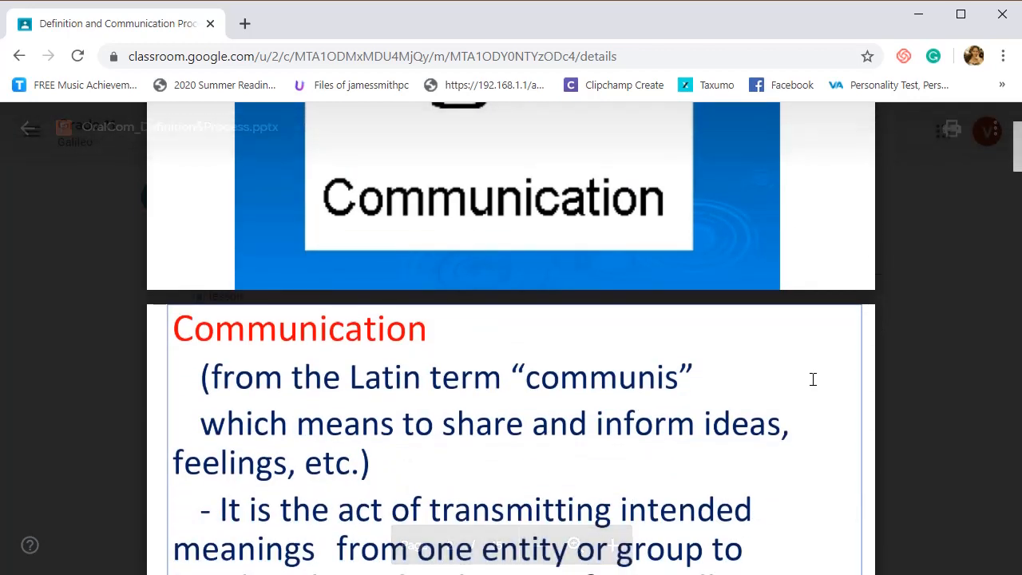
{"action": "scroll", "coordinate": [812, 424], "scroll_direction": "up", "scroll_amount": 3}
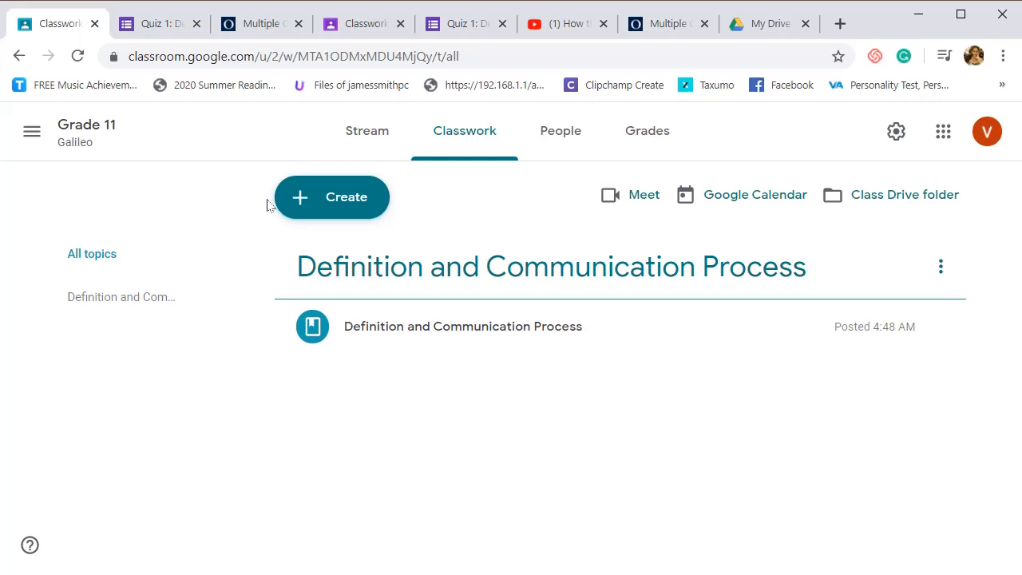
- Start a quiz assignment titled "Test 1. Communication Process" and leave its instructions empty
{"action": "left_click", "coordinate": [333, 205]}
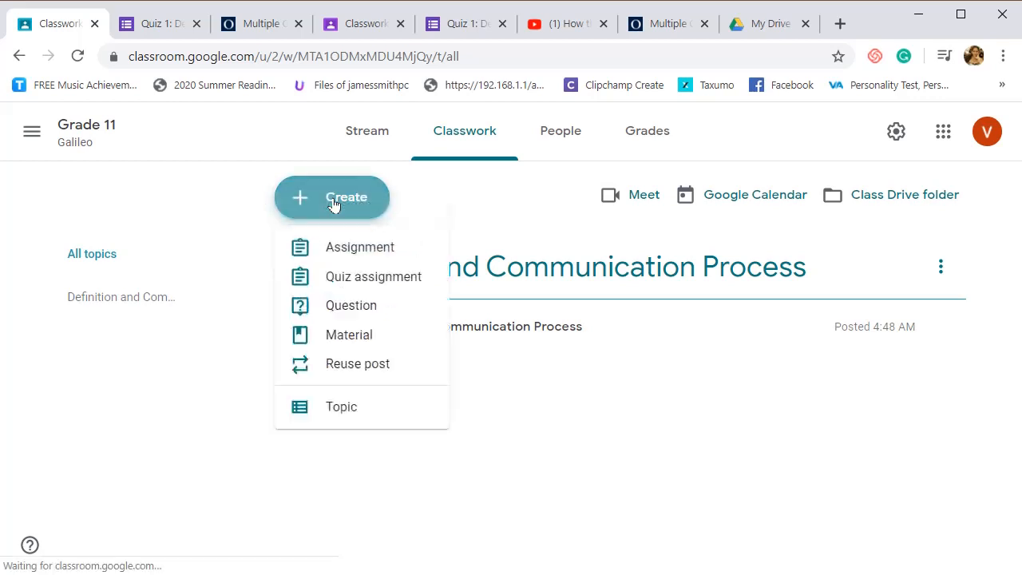
{"action": "left_click", "coordinate": [345, 280]}
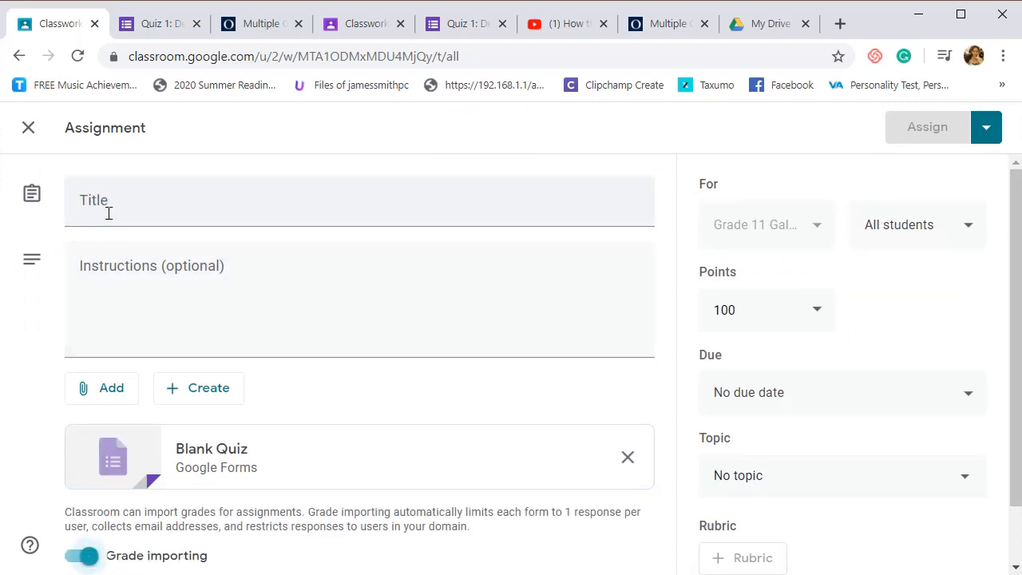
{"action": "left_click", "coordinate": [109, 213]}
{"action": "type", "text": "Tes"}
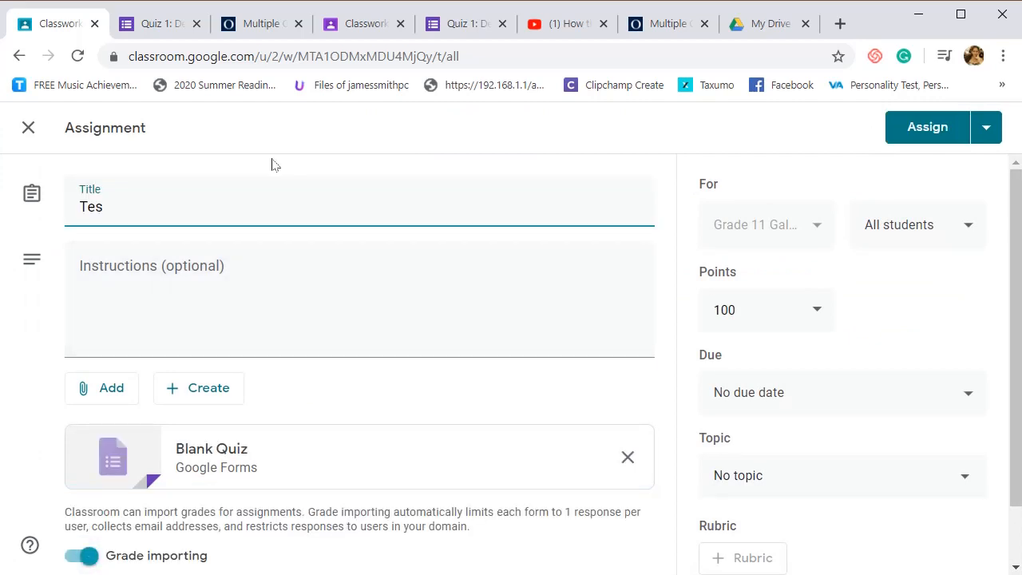
{"action": "key", "text": "BackSpace"}
{"action": "key", "text": "BackSpace"}
{"action": "key", "text": "BackSpace"}
{"action": "type", "text": "Test 1. Communication"}
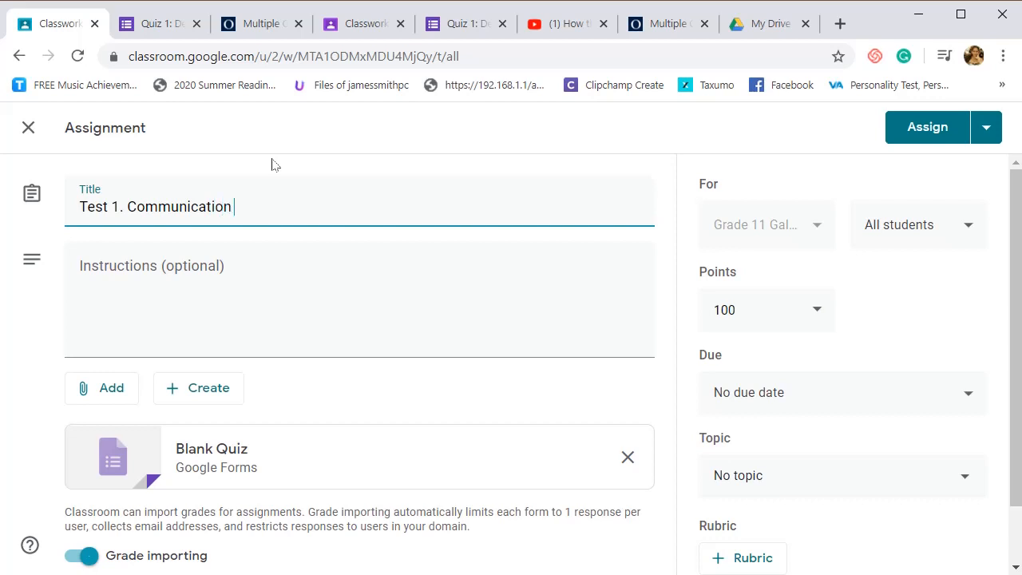
{"action": "type", "text": " Process"}
{"action": "left_click", "coordinate": [153, 292]}
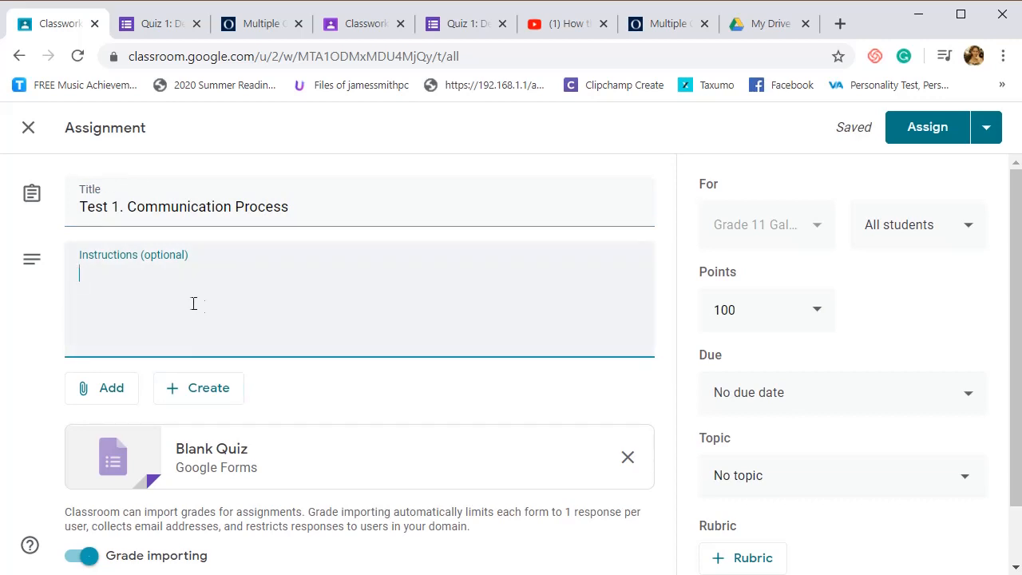
- Look through the Multiple Choice Quiz on the global.oup.com page and copy the page's web address
{"action": "left_click", "coordinate": [106, 394]}
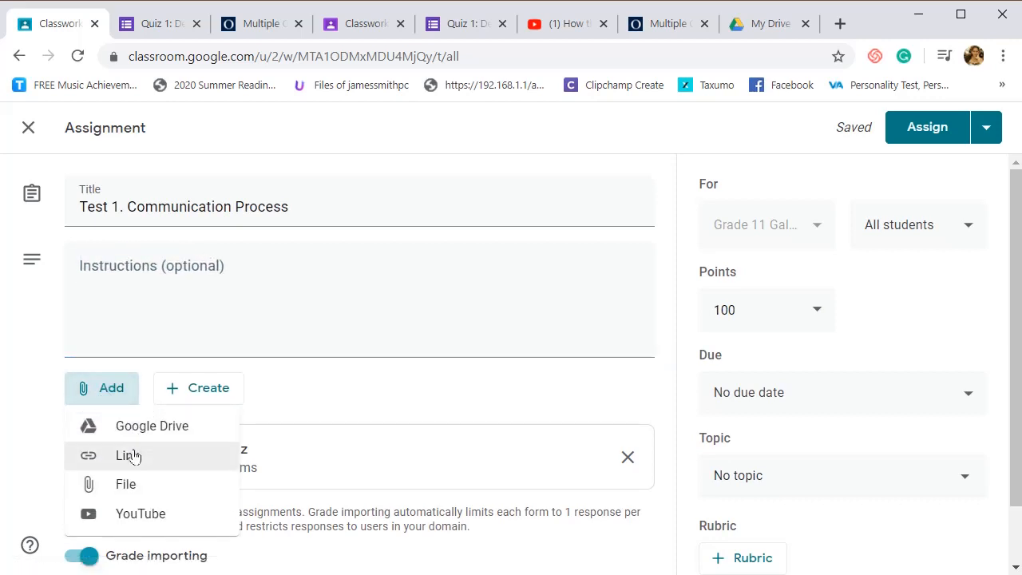
{"action": "left_click", "coordinate": [260, 23]}
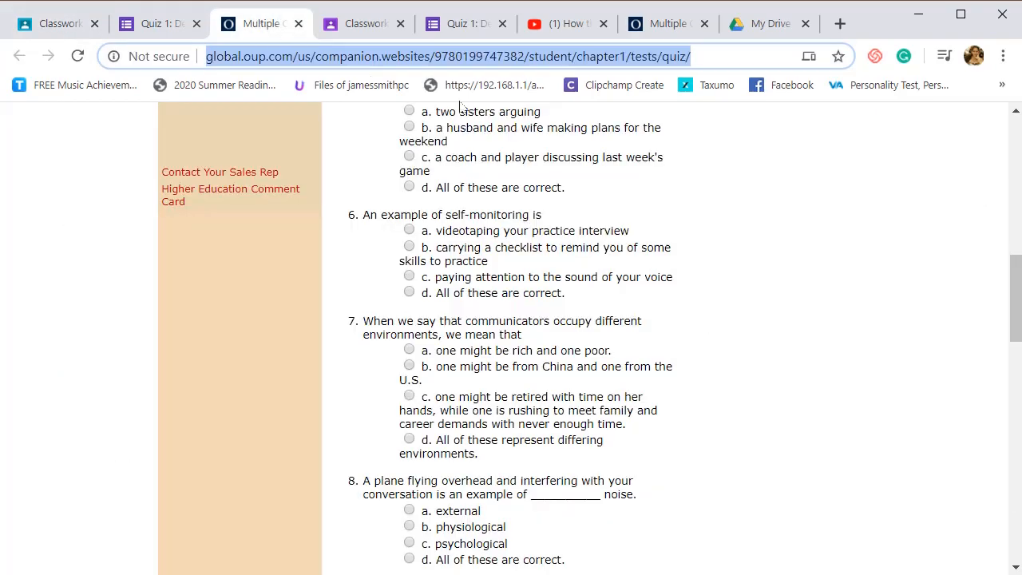
{"action": "scroll", "coordinate": [798, 358], "scroll_direction": "up", "scroll_amount": 10}
{"action": "scroll", "coordinate": [670, 423], "scroll_direction": "down", "scroll_amount": 6}
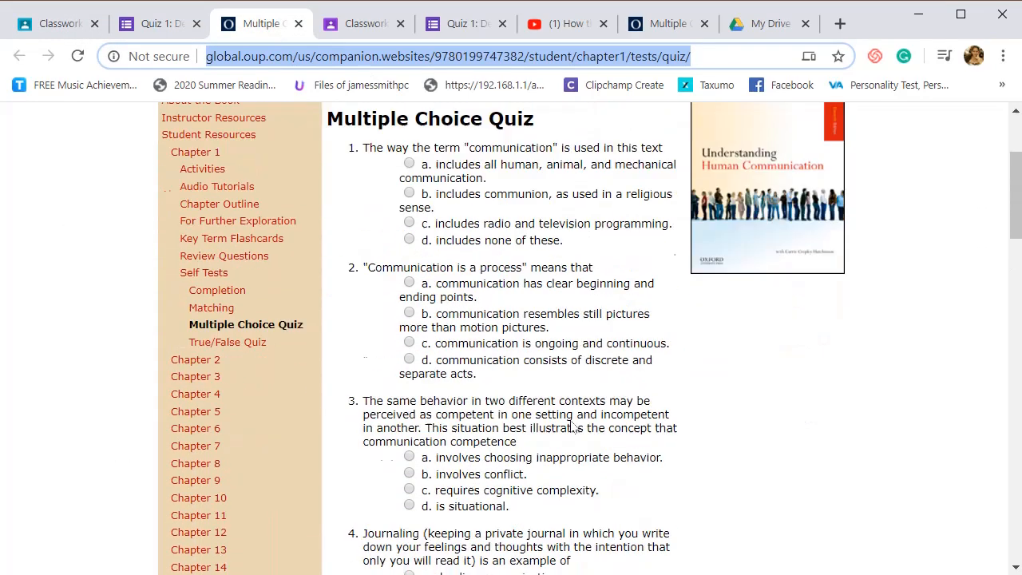
{"action": "scroll", "coordinate": [567, 429], "scroll_direction": "down", "scroll_amount": 18}
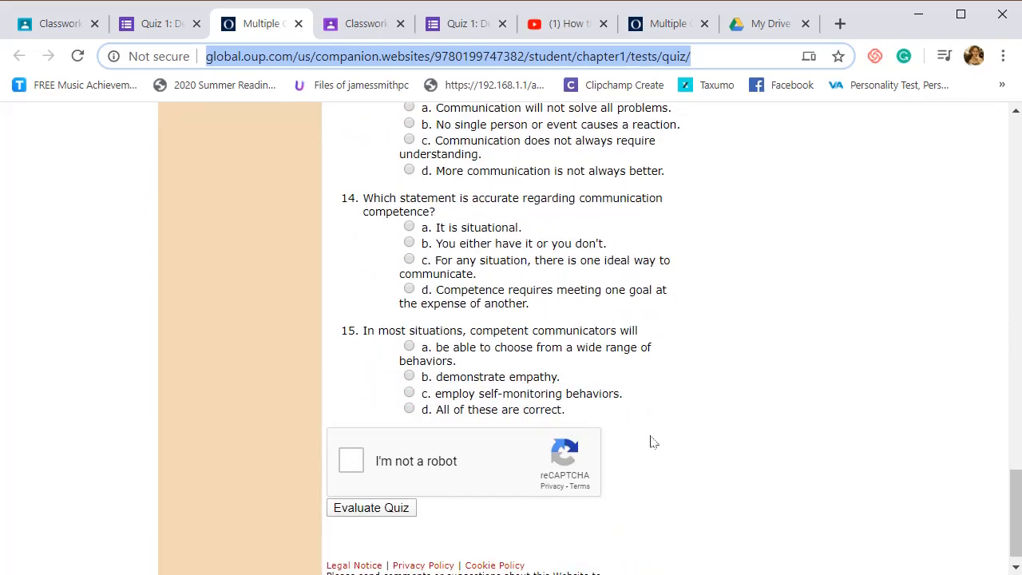
{"action": "scroll", "coordinate": [651, 441], "scroll_direction": "up", "scroll_amount": 13}
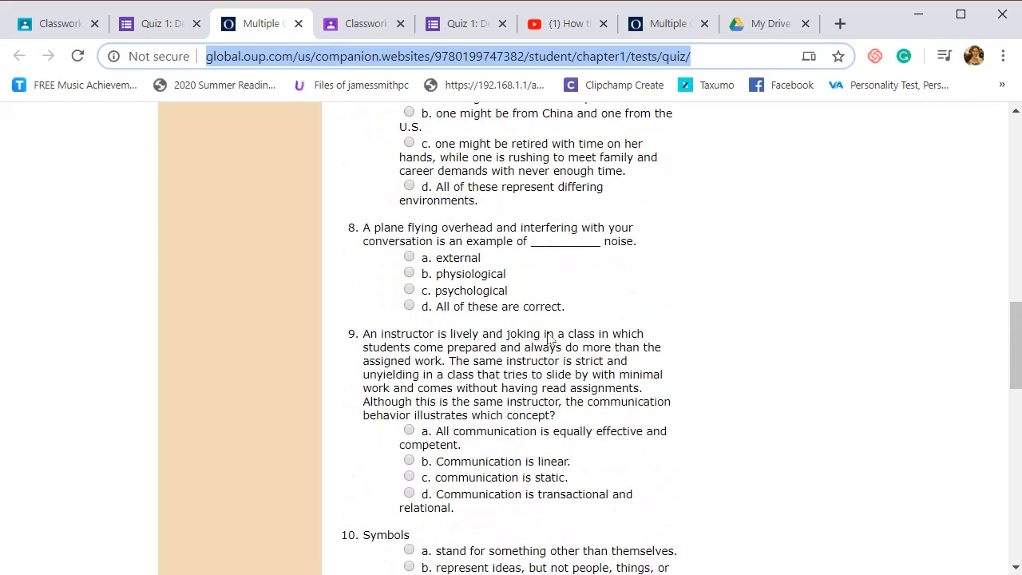
{"action": "scroll", "coordinate": [549, 339], "scroll_direction": "up", "scroll_amount": 5}
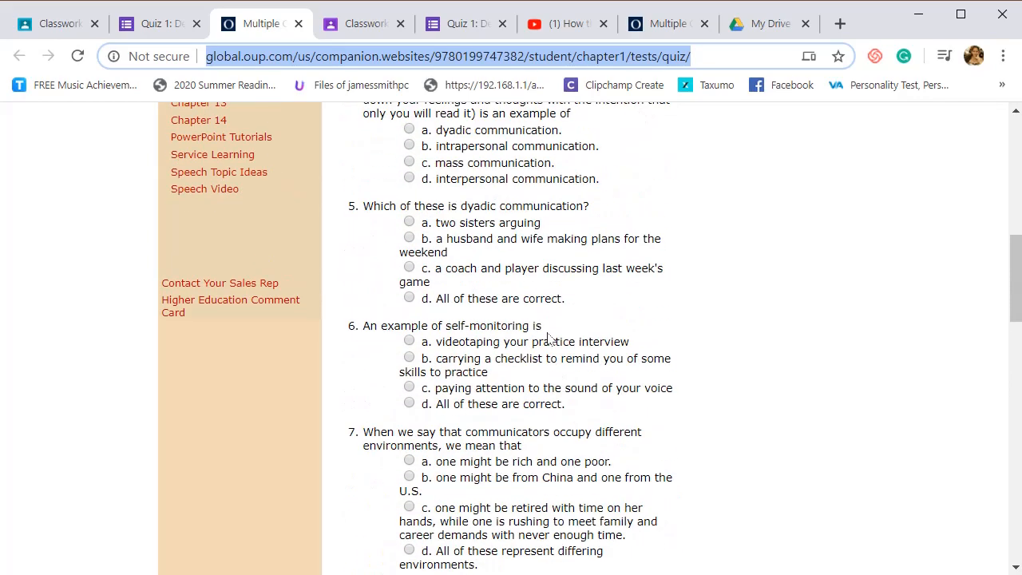
{"action": "right_click", "coordinate": [436, 64]}
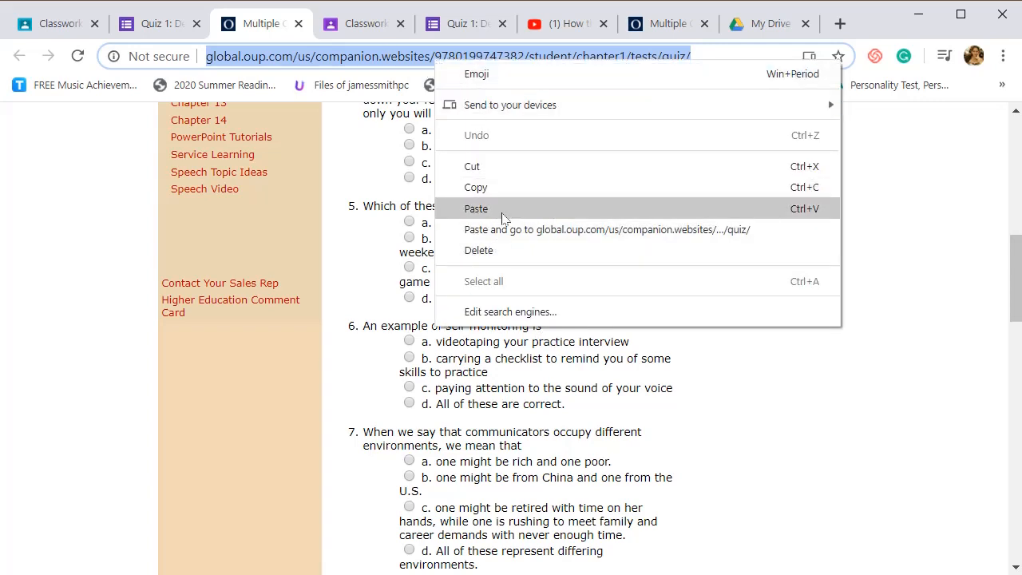
{"action": "right_click", "coordinate": [307, 55]}
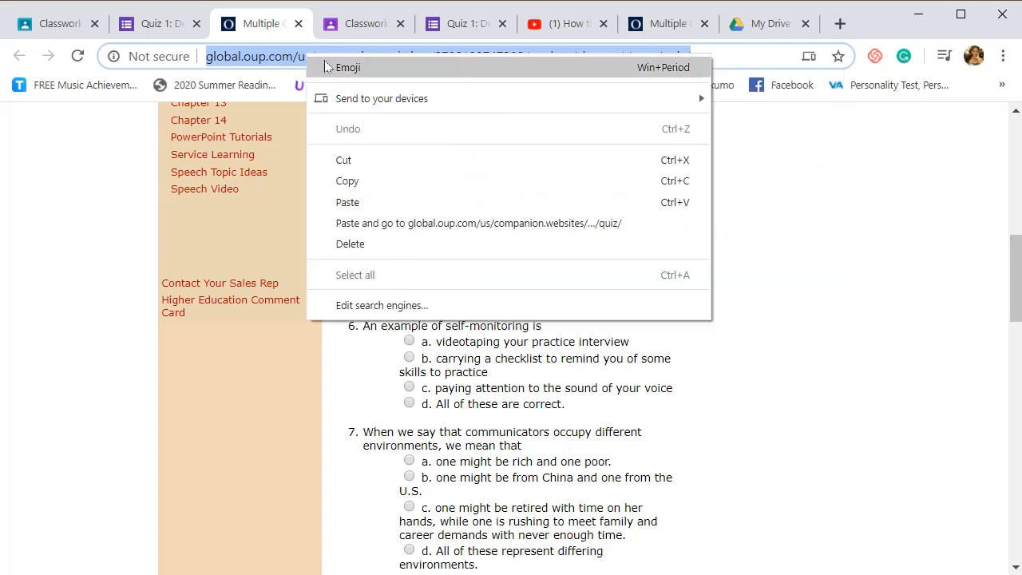
{"action": "left_click", "coordinate": [372, 183]}
- Attach the copied Multiple Choice Quiz web address to the Test 1 assignment as a link
{"action": "left_click", "coordinate": [68, 31]}
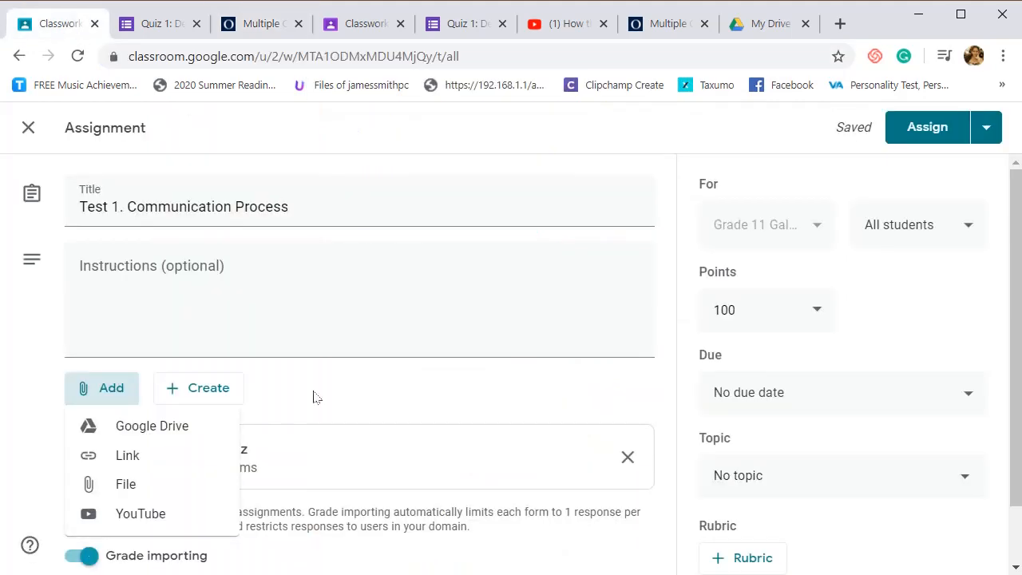
{"action": "left_click", "coordinate": [144, 464]}
{"action": "right_click", "coordinate": [539, 353]}
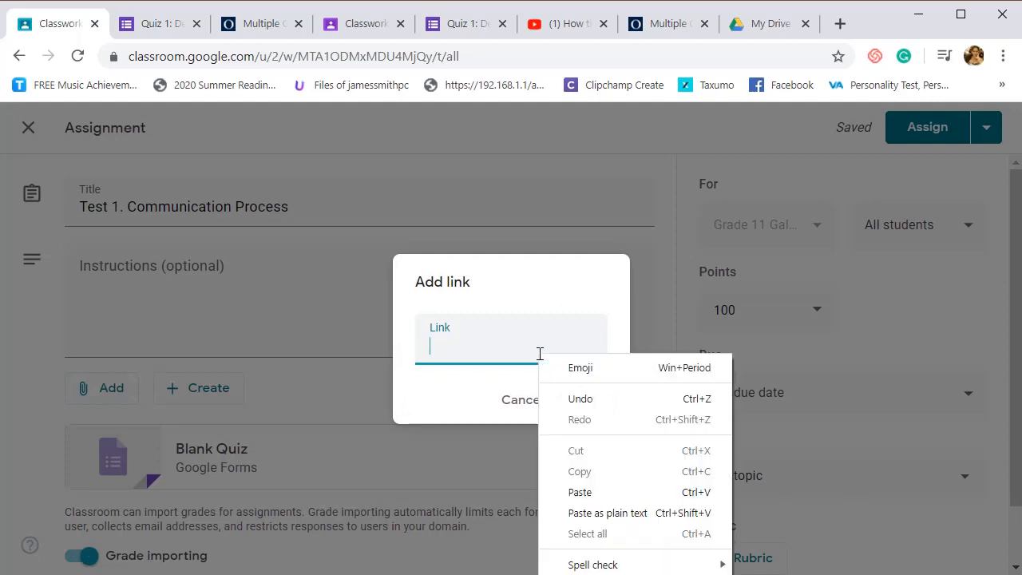
{"action": "left_click", "coordinate": [598, 490]}
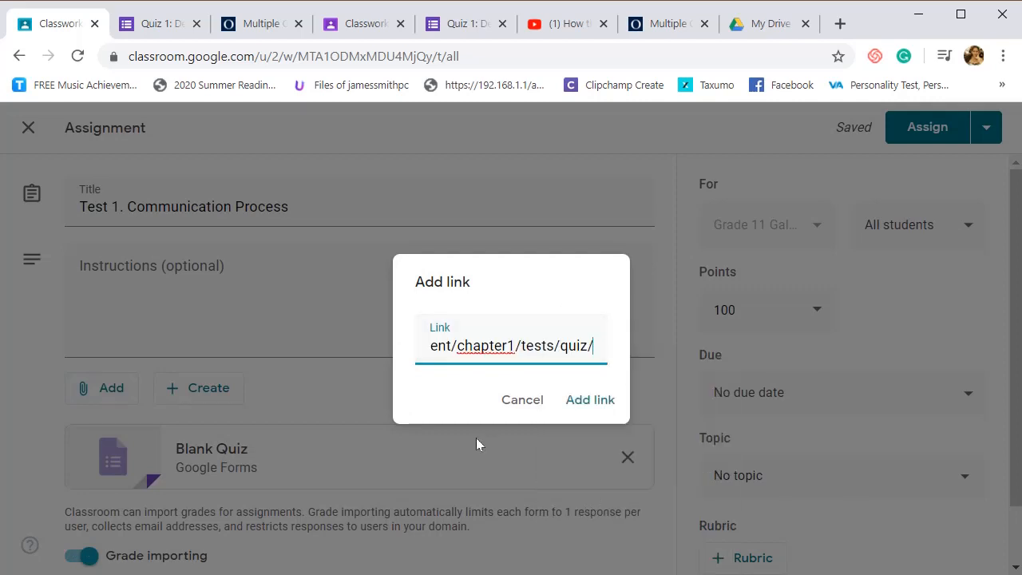
{"action": "left_click", "coordinate": [595, 405]}
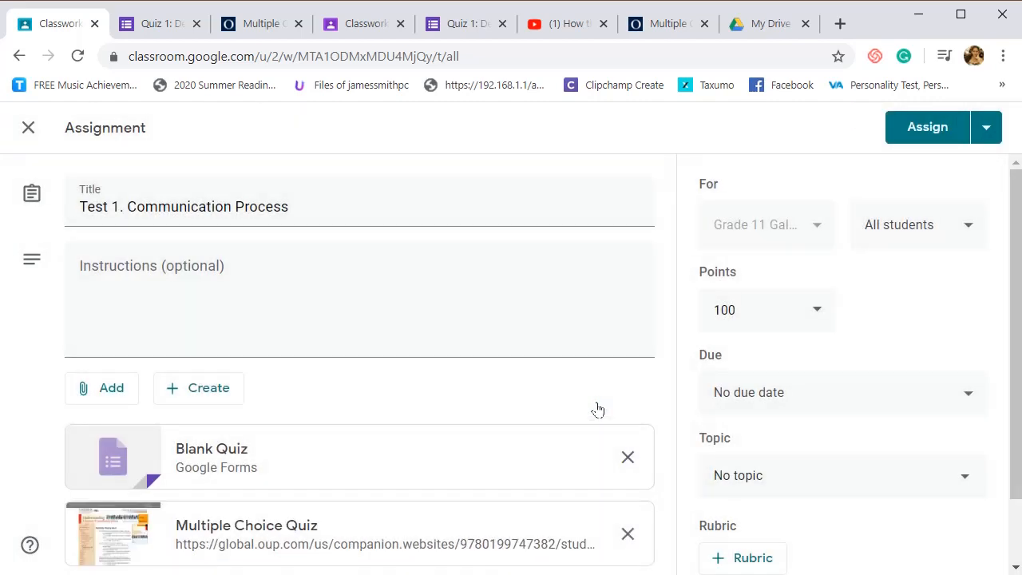
- Attach Oral_Communication.docx from the OralCom folder in My Drive to the assignment and dismiss the sharing settings notice
{"action": "scroll", "coordinate": [597, 409], "scroll_direction": "down", "scroll_amount": 1}
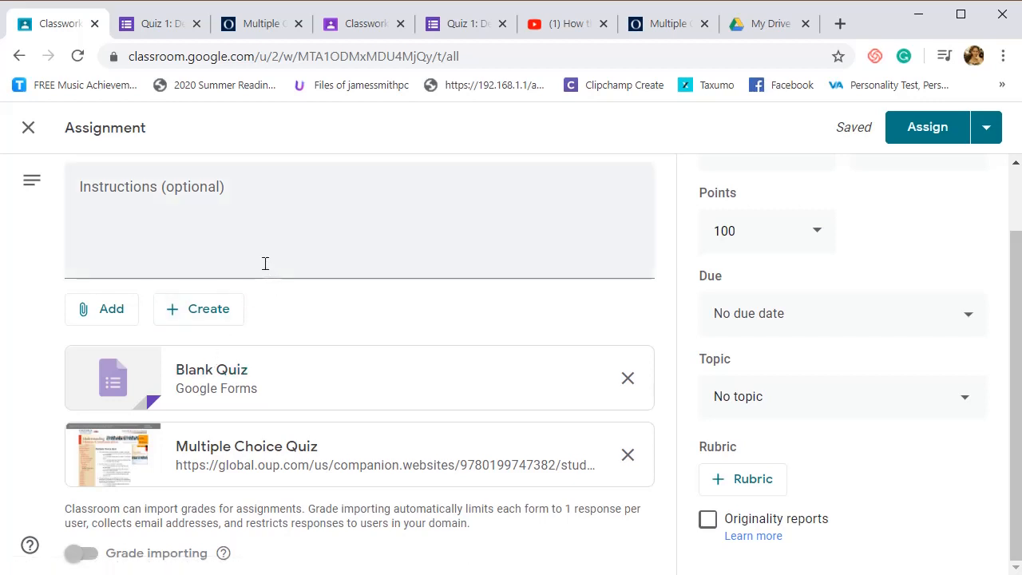
{"action": "left_click", "coordinate": [95, 317]}
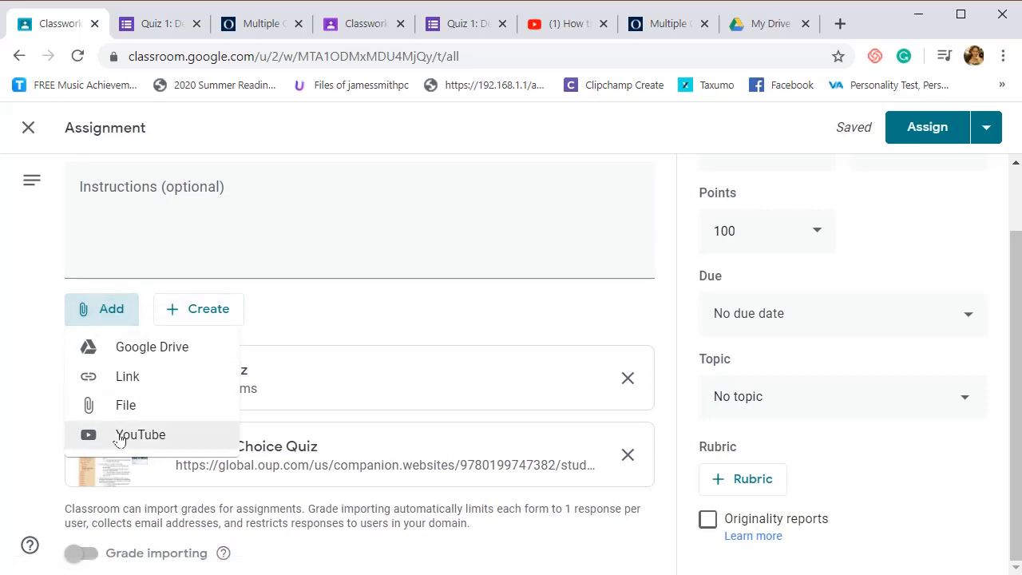
{"action": "left_click", "coordinate": [126, 351]}
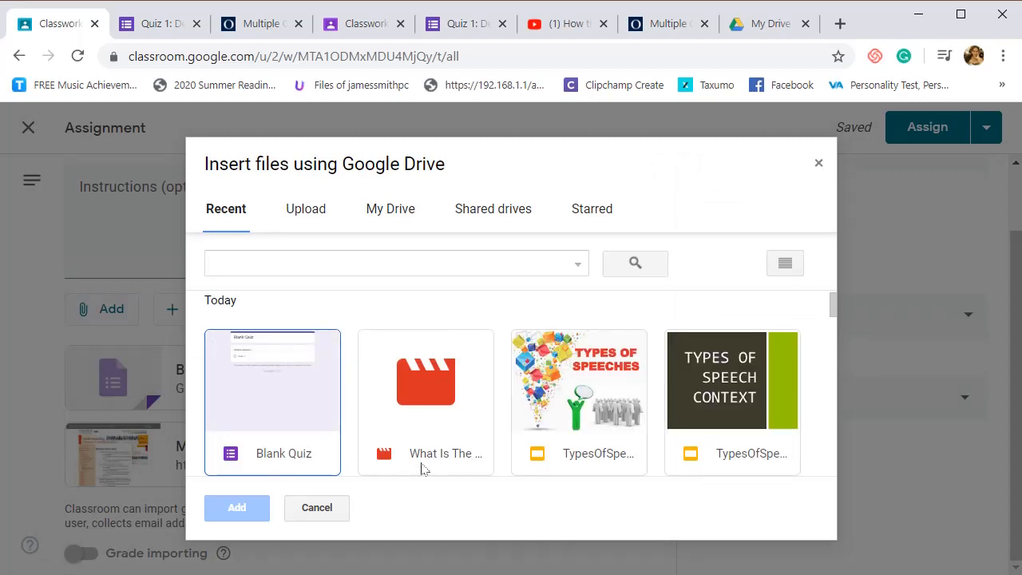
{"action": "left_click", "coordinate": [384, 217]}
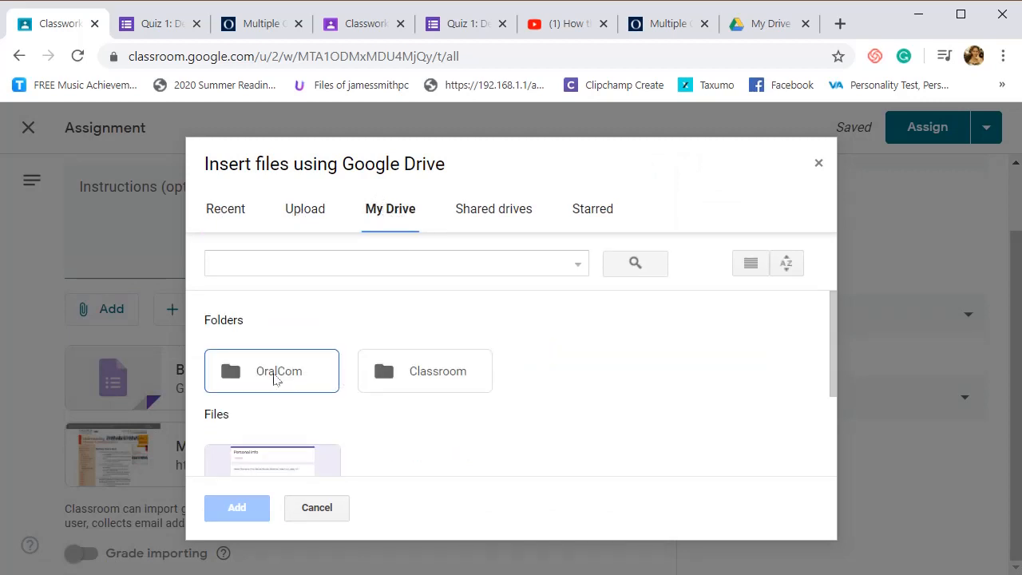
{"action": "double_click", "coordinate": [274, 374]}
{"action": "scroll", "coordinate": [320, 407], "scroll_direction": "down", "scroll_amount": 3}
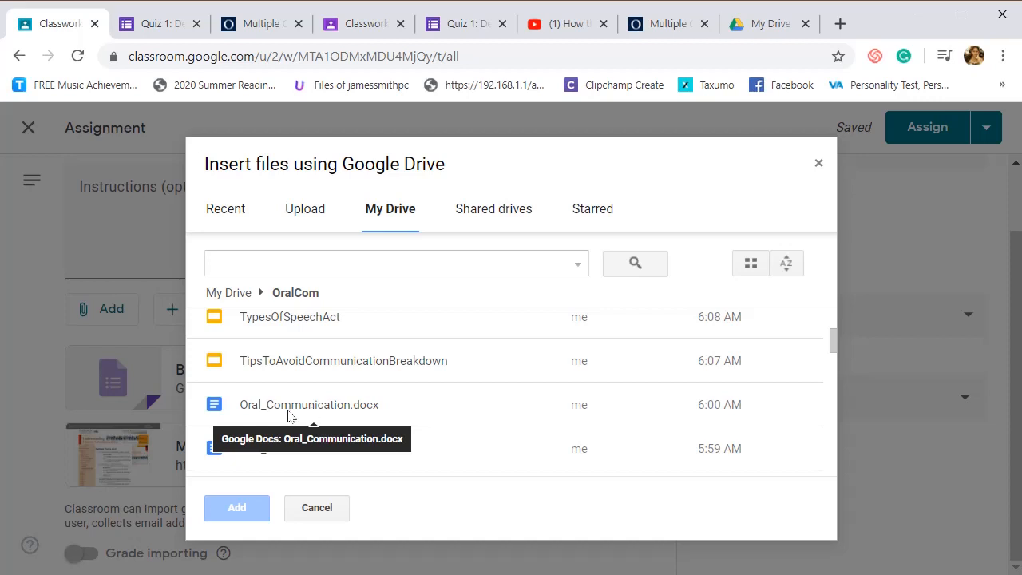
{"action": "left_click", "coordinate": [250, 410]}
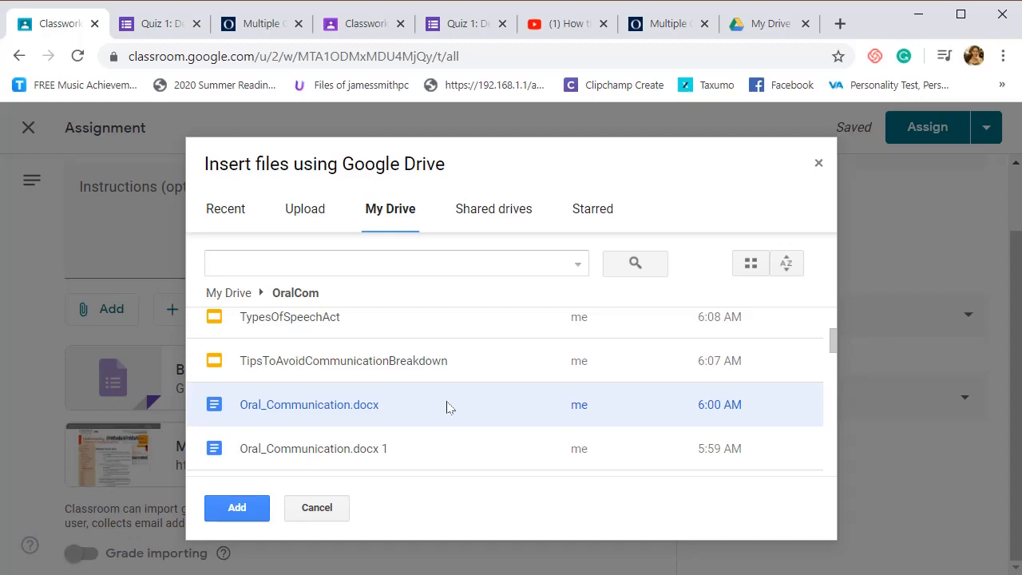
{"action": "left_click", "coordinate": [237, 507]}
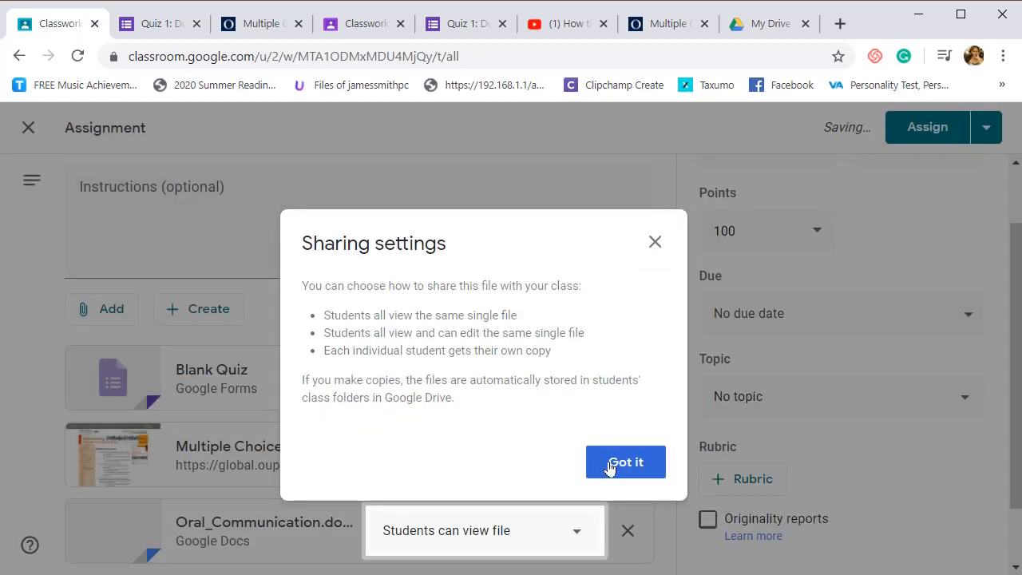
{"action": "left_click", "coordinate": [625, 462]}
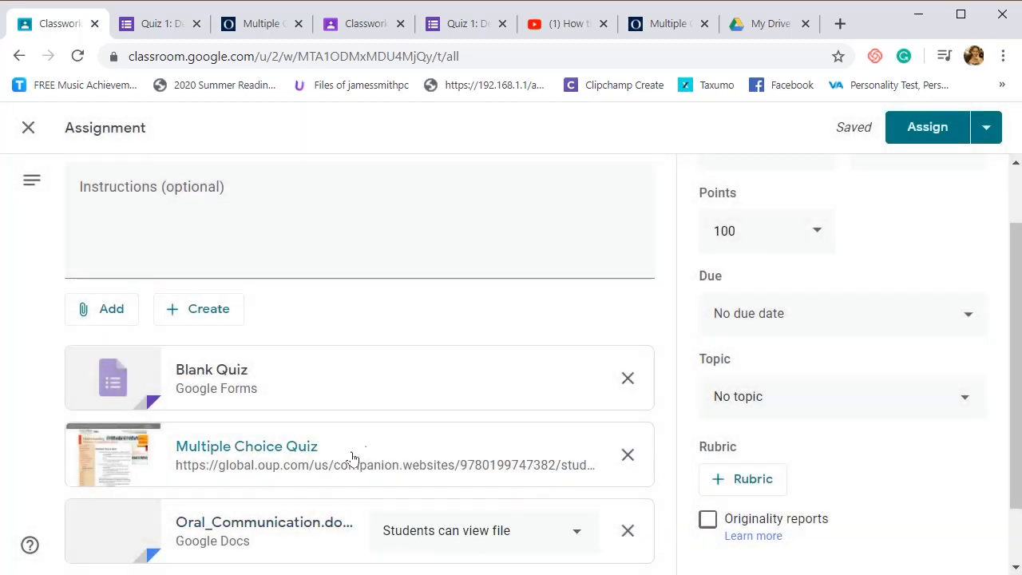
- Review the sharing choices for the attached Oral_Communication document and select "Students can view file"
{"action": "scroll", "coordinate": [352, 457], "scroll_direction": "down", "scroll_amount": 1}
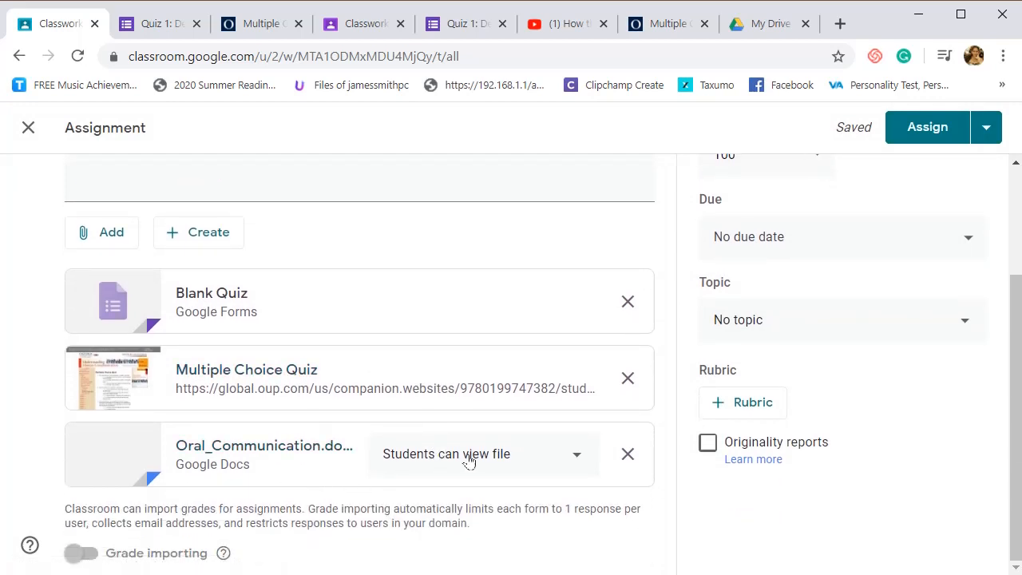
{"action": "left_click", "coordinate": [469, 457]}
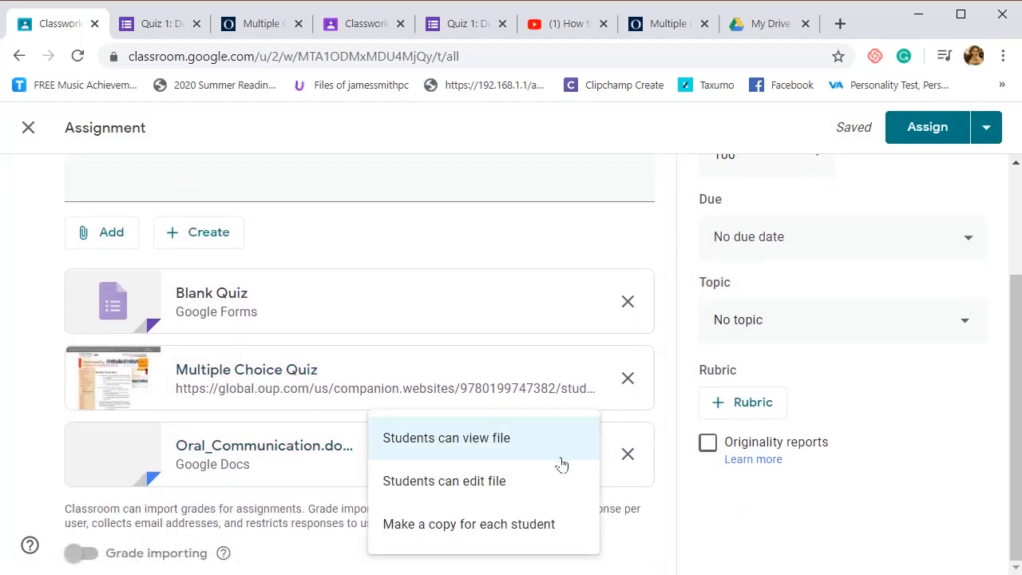
{"action": "left_click", "coordinate": [507, 444]}
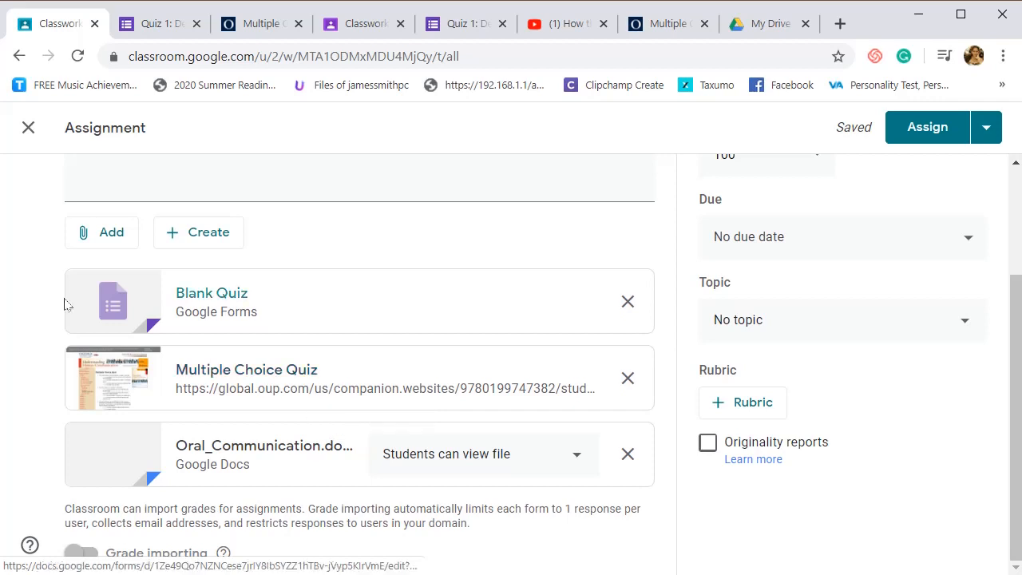
- Upload the PDF oral_communication_in_context__lm_for_shs from the device's OralCom folder as an assignment attachment
{"action": "left_click", "coordinate": [112, 232]}
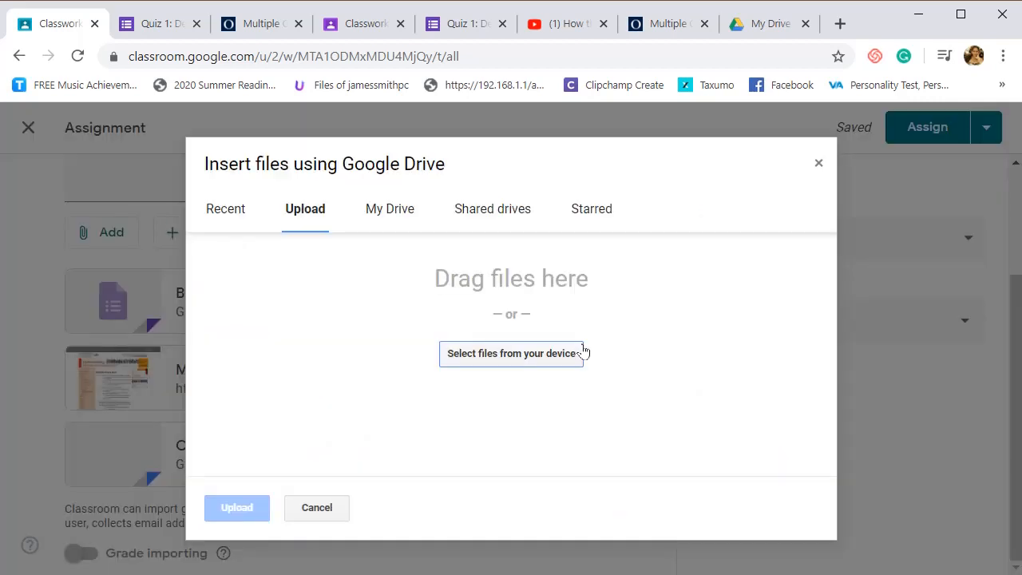
{"action": "left_click", "coordinate": [549, 364]}
{"action": "left_click", "coordinate": [546, 352]}
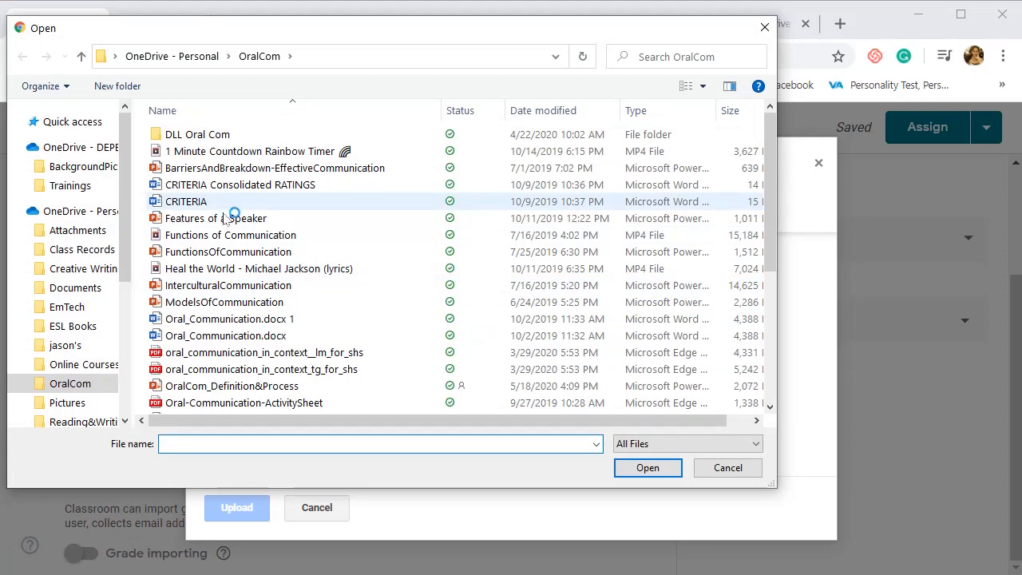
{"action": "scroll", "coordinate": [232, 264], "scroll_direction": "down", "scroll_amount": 1}
{"action": "double_click", "coordinate": [242, 309]}
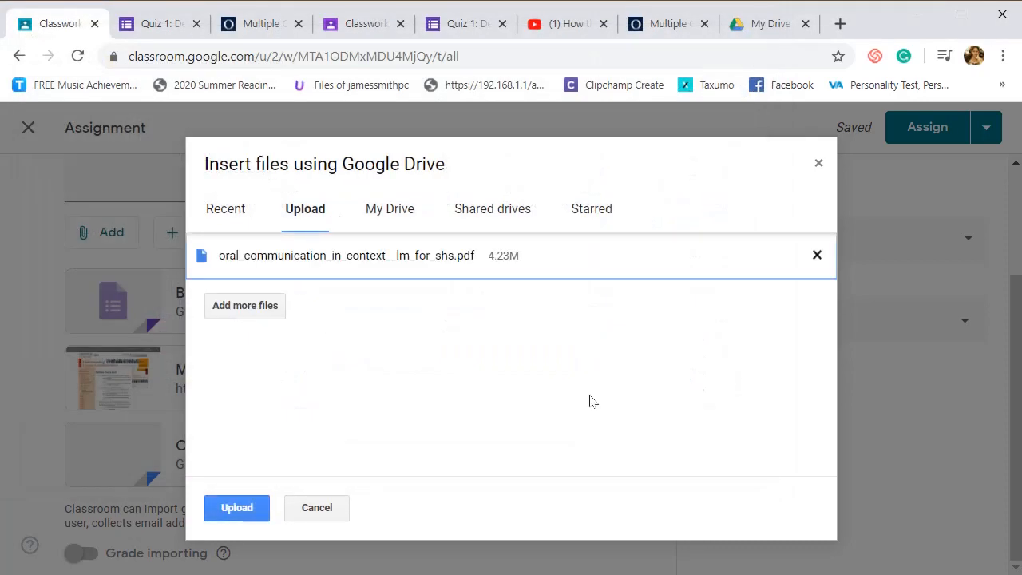
{"action": "left_click", "coordinate": [244, 501]}
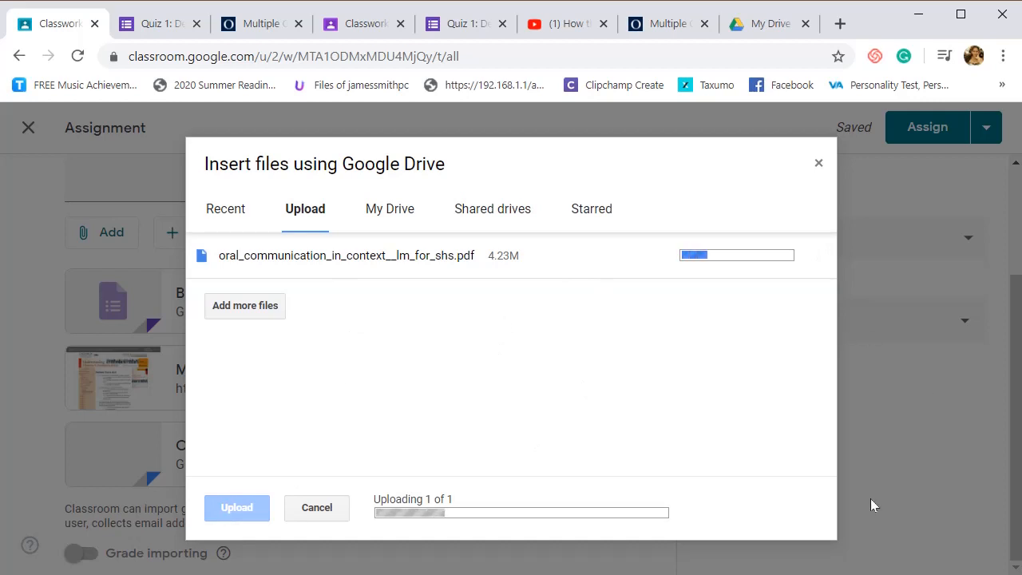
- Open the attached Blank Quiz form, look over its title and untitled question, and return to the assignment
{"action": "scroll", "coordinate": [287, 447], "scroll_direction": "up", "scroll_amount": 1}
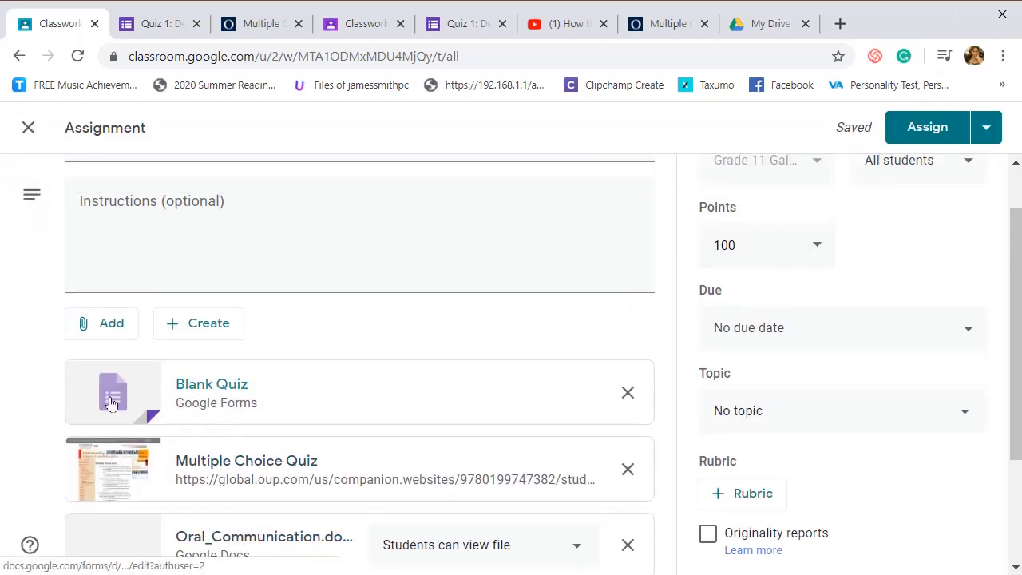
{"action": "left_click", "coordinate": [137, 395]}
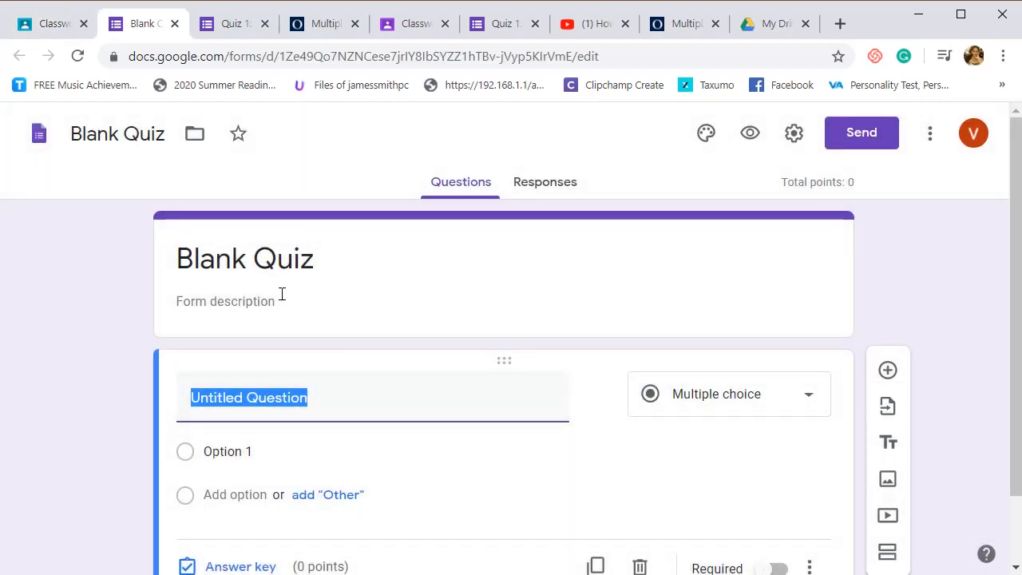
{"action": "scroll", "coordinate": [368, 244], "scroll_direction": "down", "scroll_amount": 1}
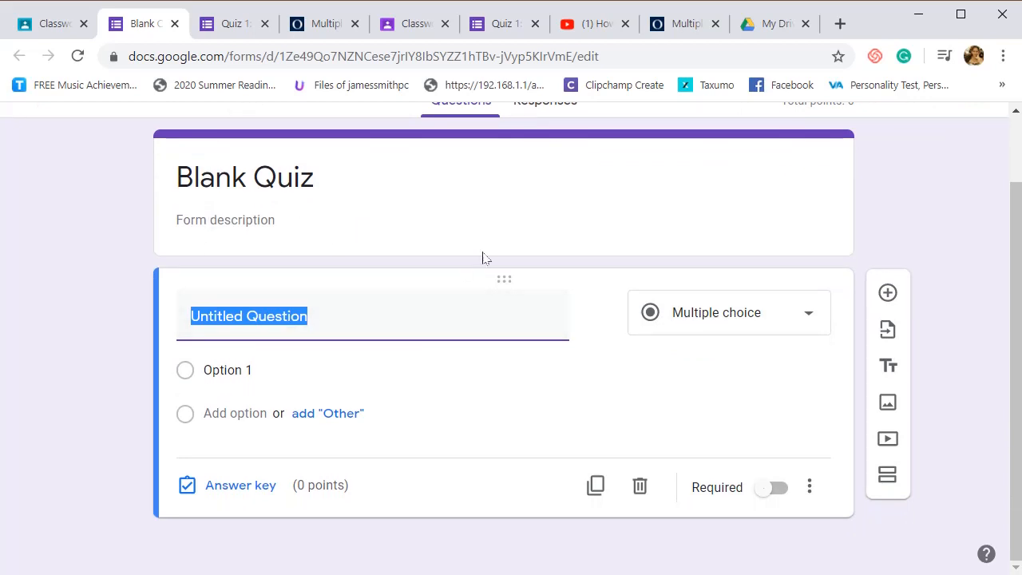
{"action": "scroll", "coordinate": [391, 264], "scroll_direction": "up", "scroll_amount": 1}
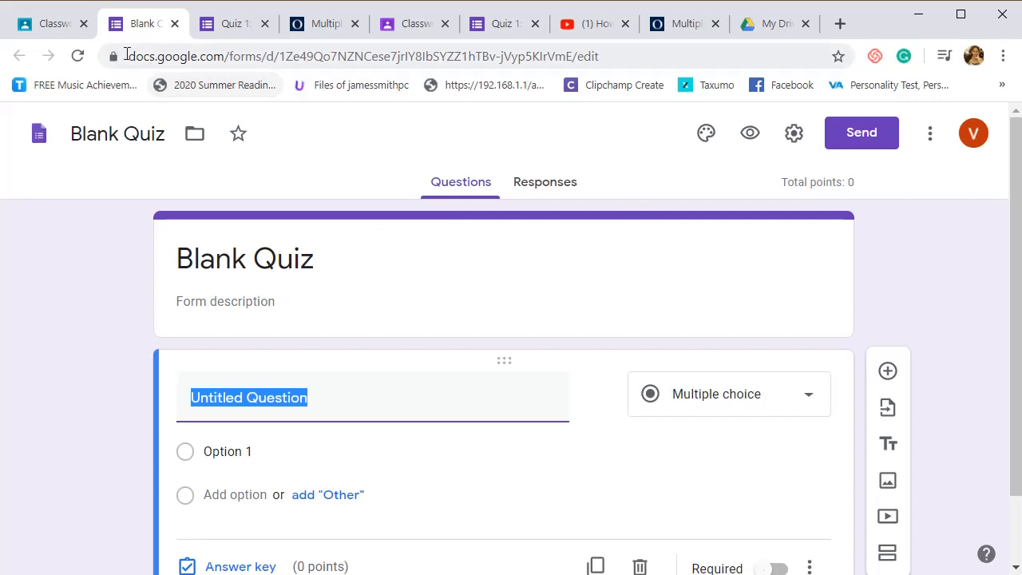
{"action": "left_click", "coordinate": [57, 24]}
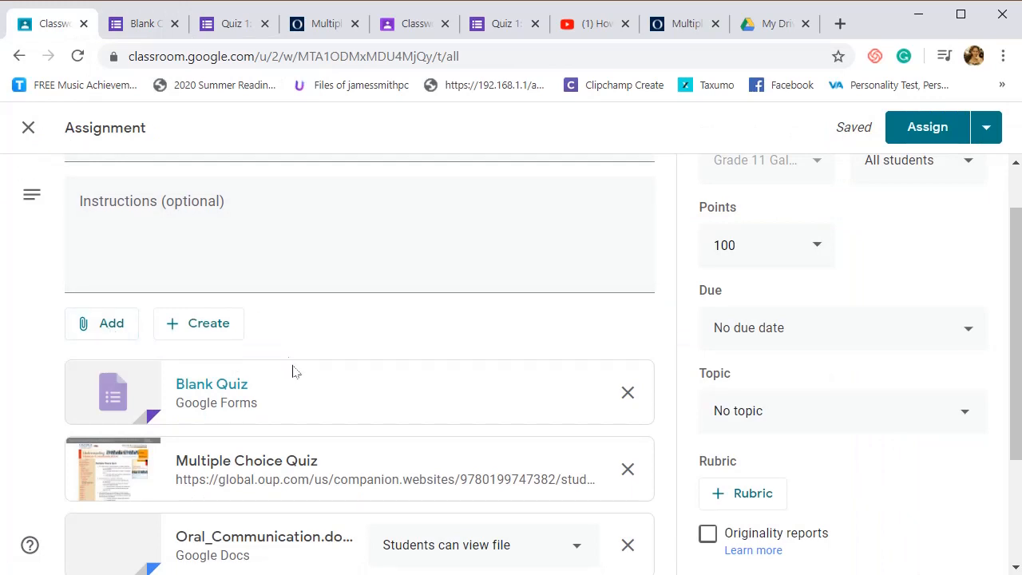
- Copy the web address of the existing form "Quiz 1: Definition and Communication Process"
{"action": "left_click", "coordinate": [230, 25]}
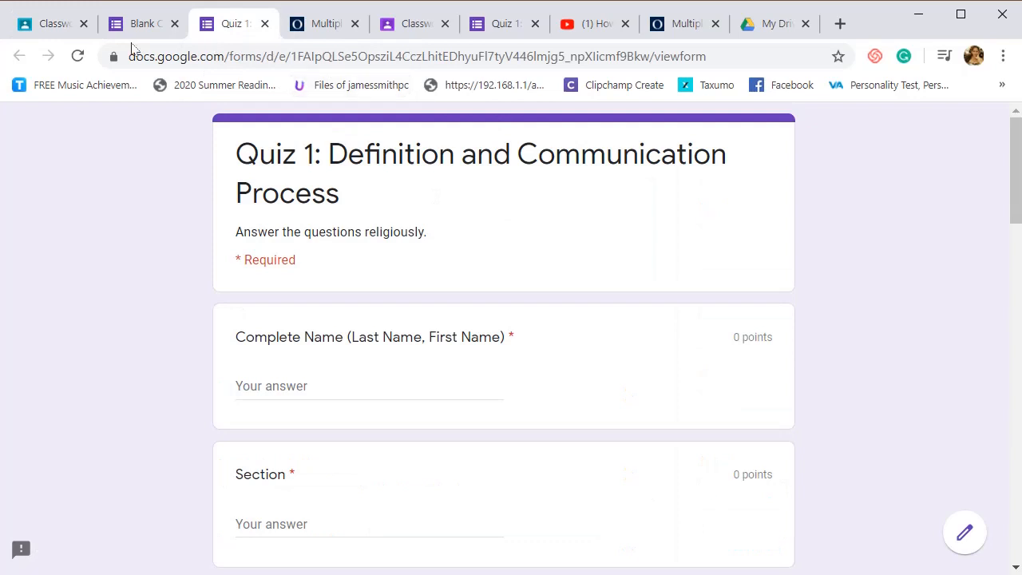
{"action": "right_click", "coordinate": [161, 52]}
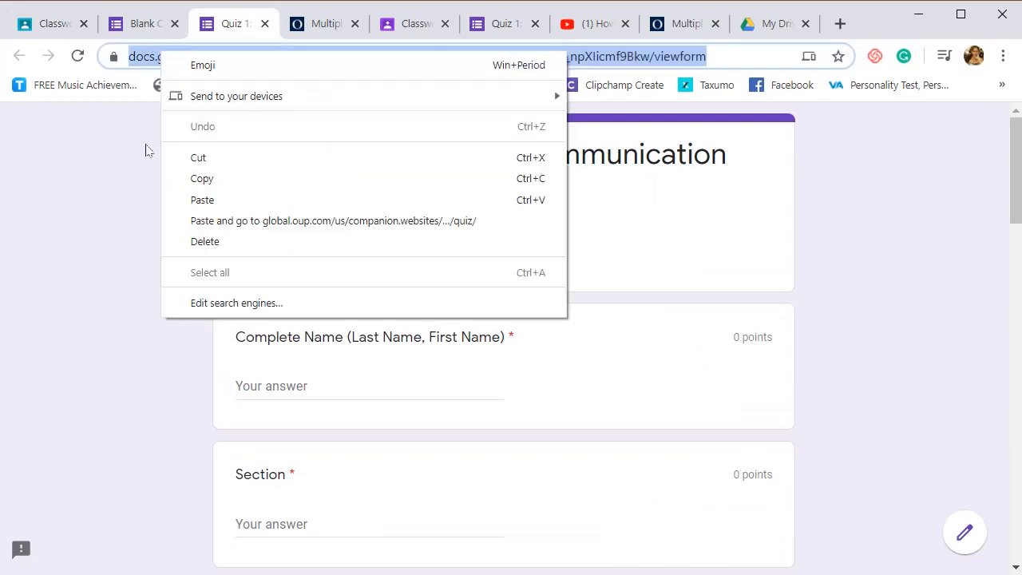
{"action": "left_click", "coordinate": [210, 180]}
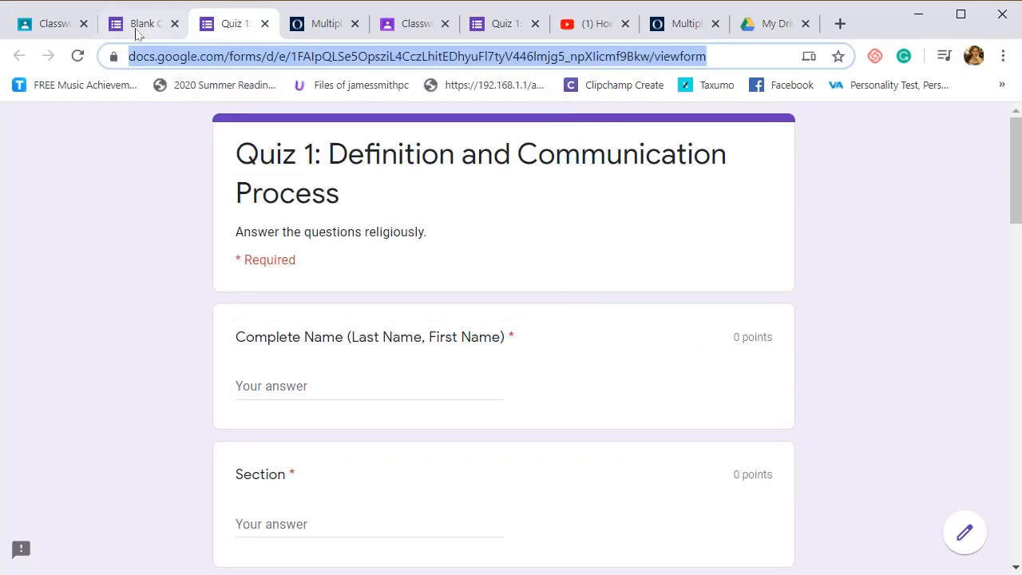
- Attach the copied "Quiz 1: Definition and Communication Process" form link to the assignment and remove the Blank Quiz attachment
{"action": "left_click", "coordinate": [55, 31]}
{"action": "right_click", "coordinate": [442, 350]}
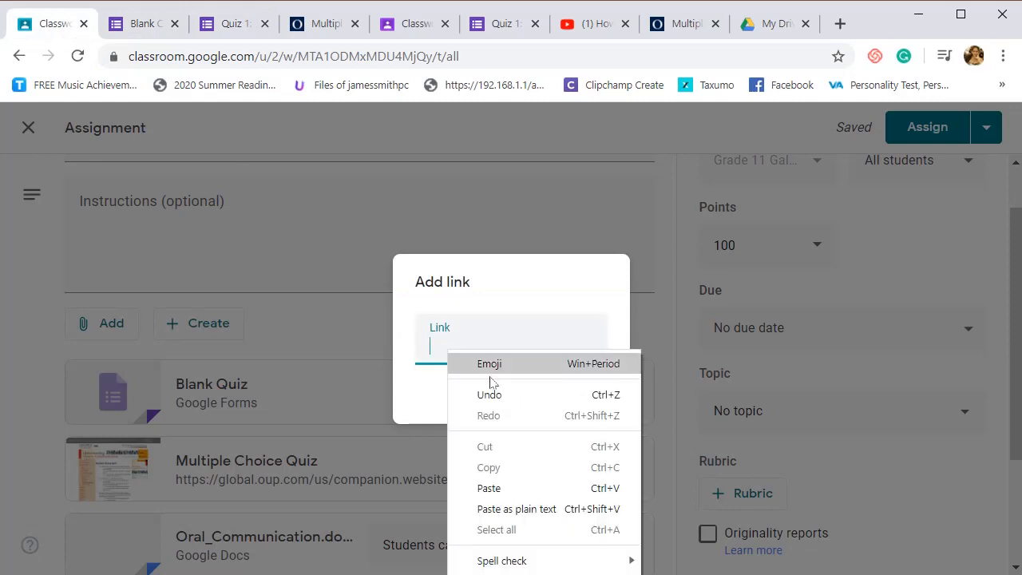
{"action": "left_click", "coordinate": [501, 486]}
{"action": "left_click", "coordinate": [589, 400]}
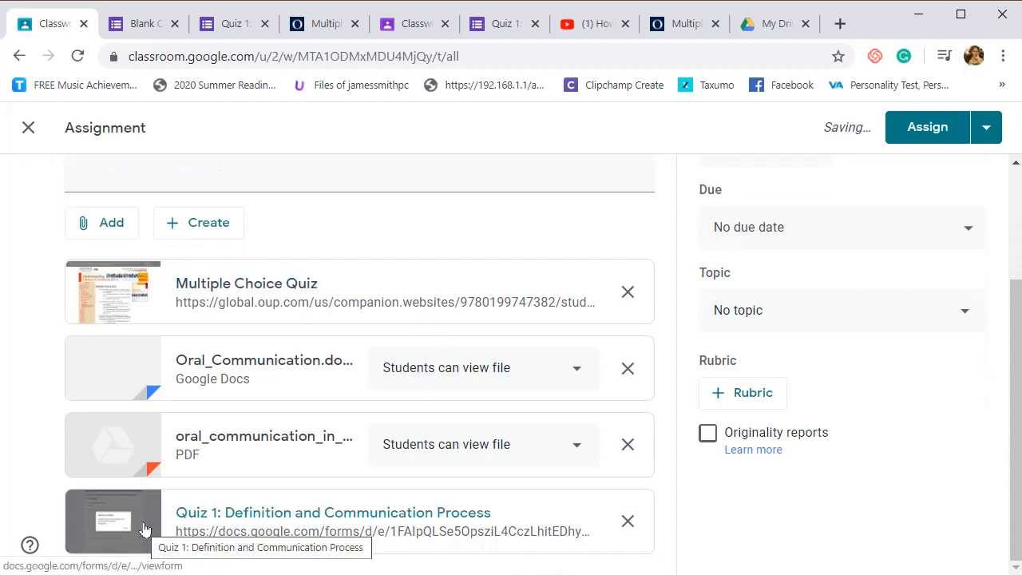
- Check the attached Quiz 1 form, return to the assignment, and select "Students can view file" for the oral_communication PDF
{"action": "left_click", "coordinate": [296, 525]}
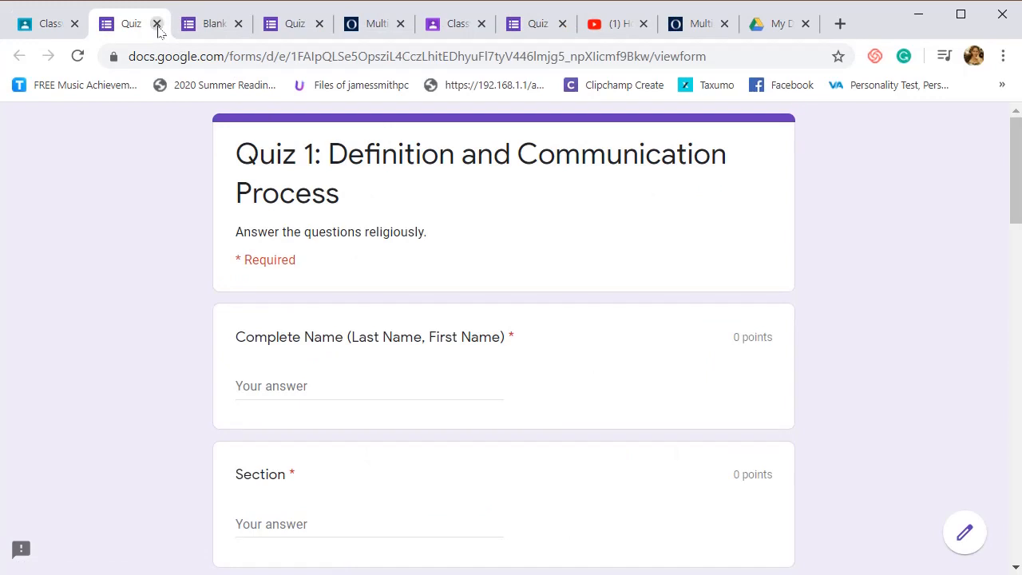
{"action": "left_click", "coordinate": [156, 23]}
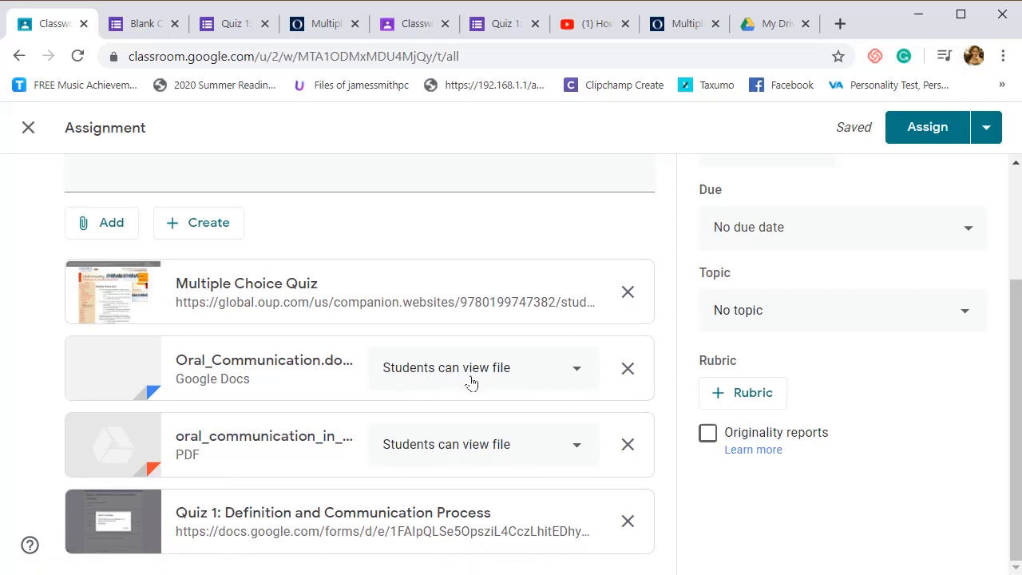
{"action": "left_click", "coordinate": [537, 452]}
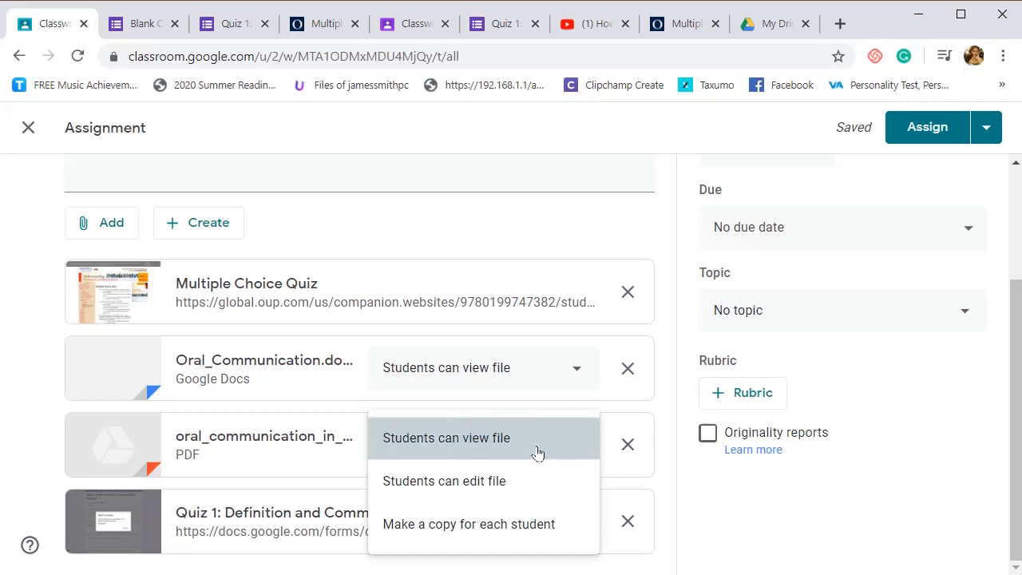
{"action": "left_click", "coordinate": [537, 453]}
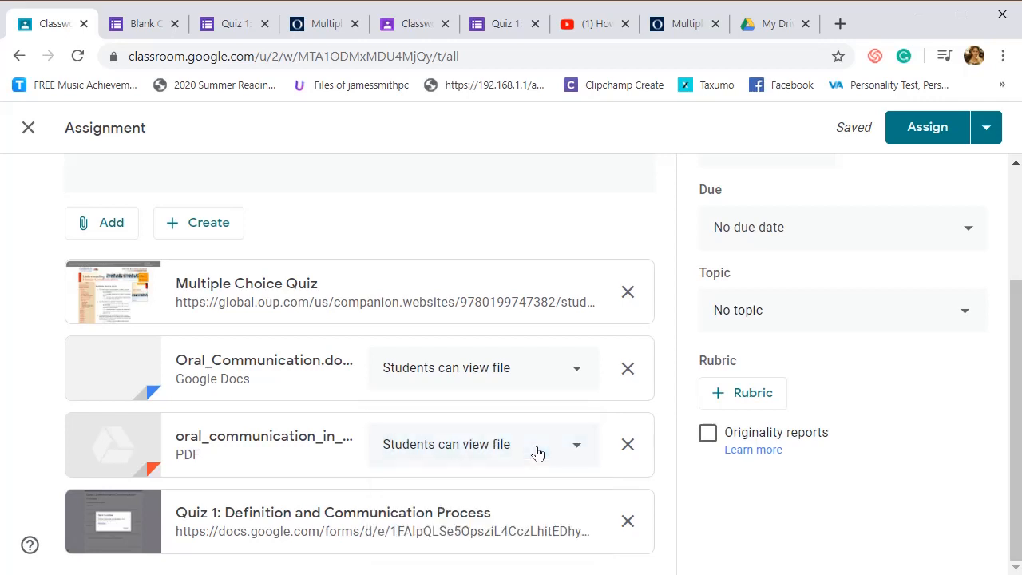
{"action": "left_click", "coordinate": [191, 228]}
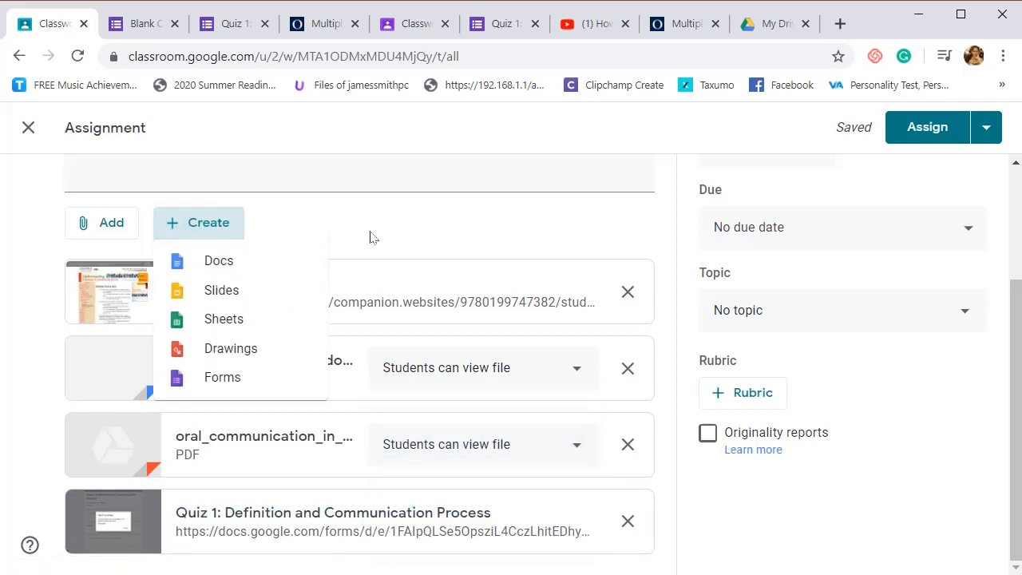
{"action": "left_click", "coordinate": [318, 243]}
{"action": "left_click", "coordinate": [90, 222]}
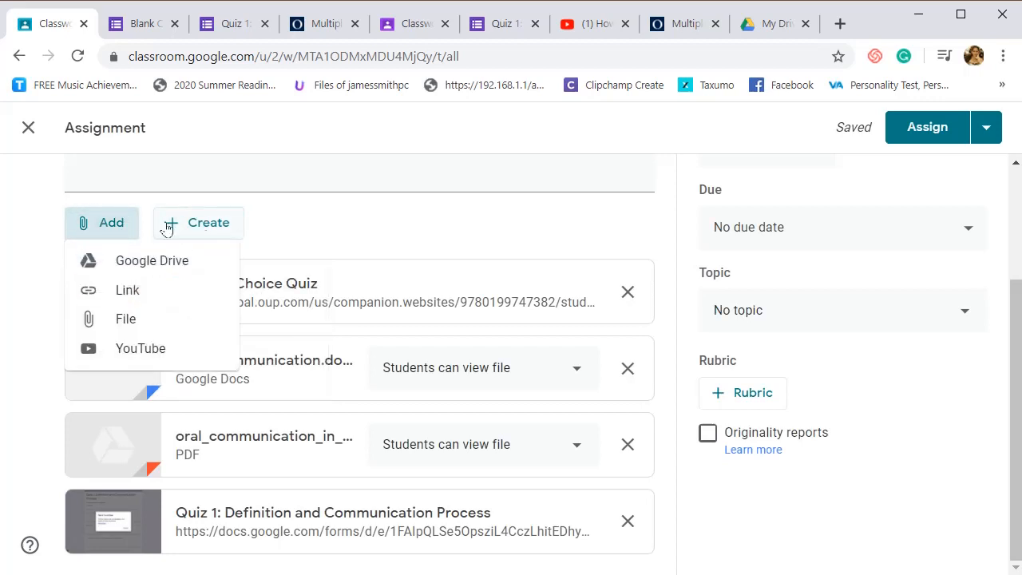
{"action": "left_click", "coordinate": [191, 228]}
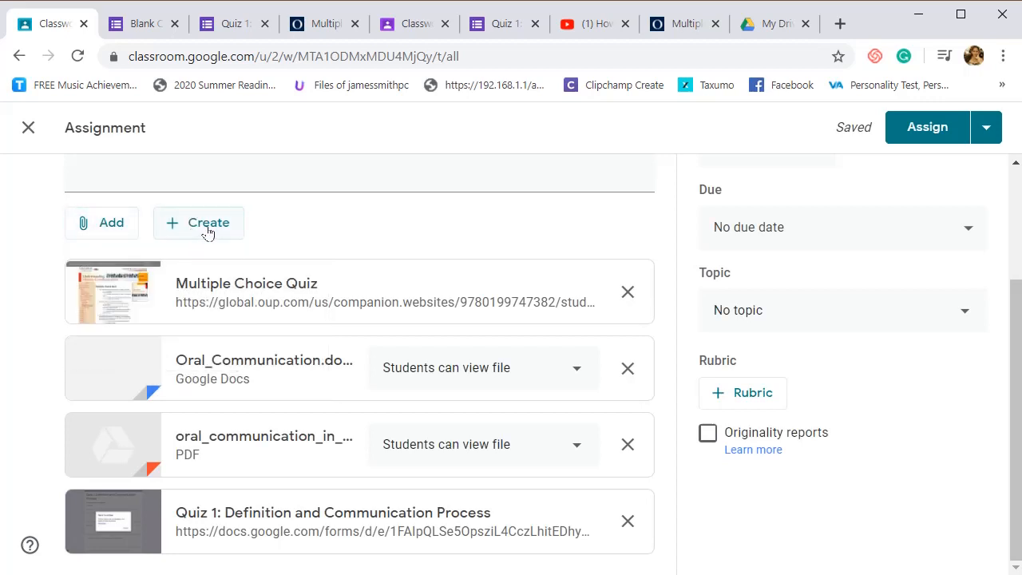
{"action": "left_click", "coordinate": [208, 231]}
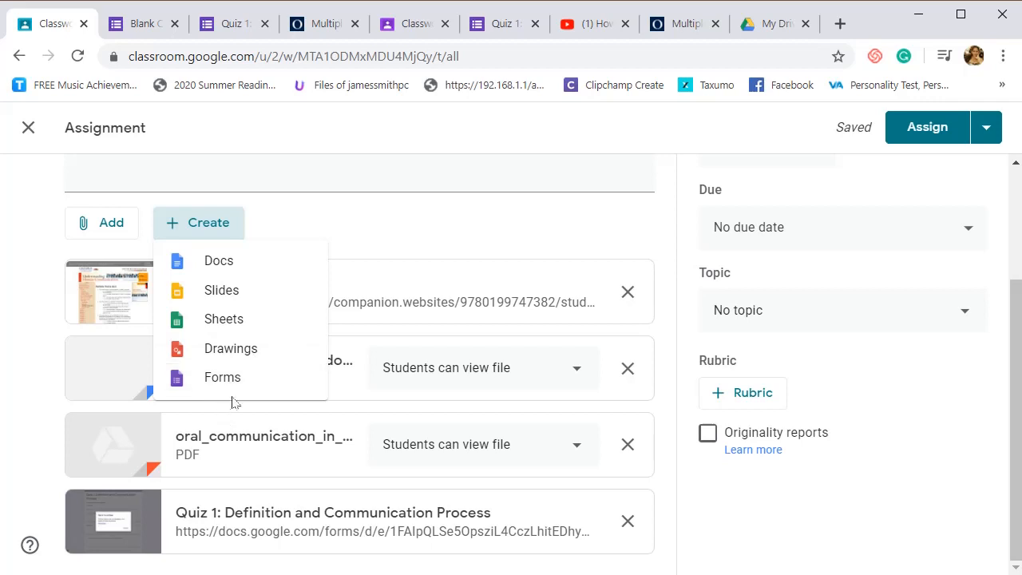
- Check how many questions the Multiple Choice Quiz page has and set the assignment's points to 15
{"action": "scroll", "coordinate": [680, 345], "scroll_direction": "up", "scroll_amount": 2}
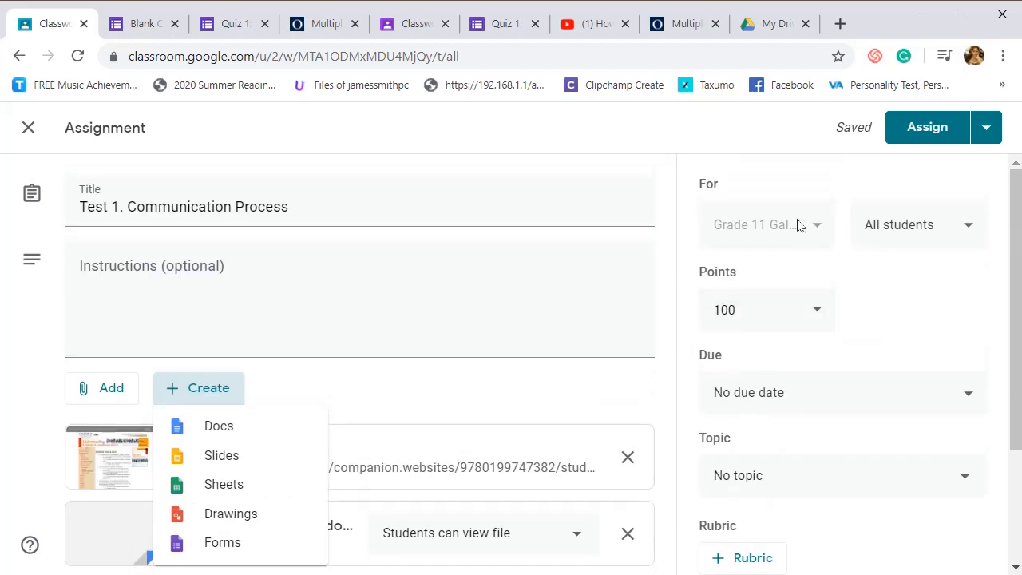
{"action": "left_click", "coordinate": [816, 307]}
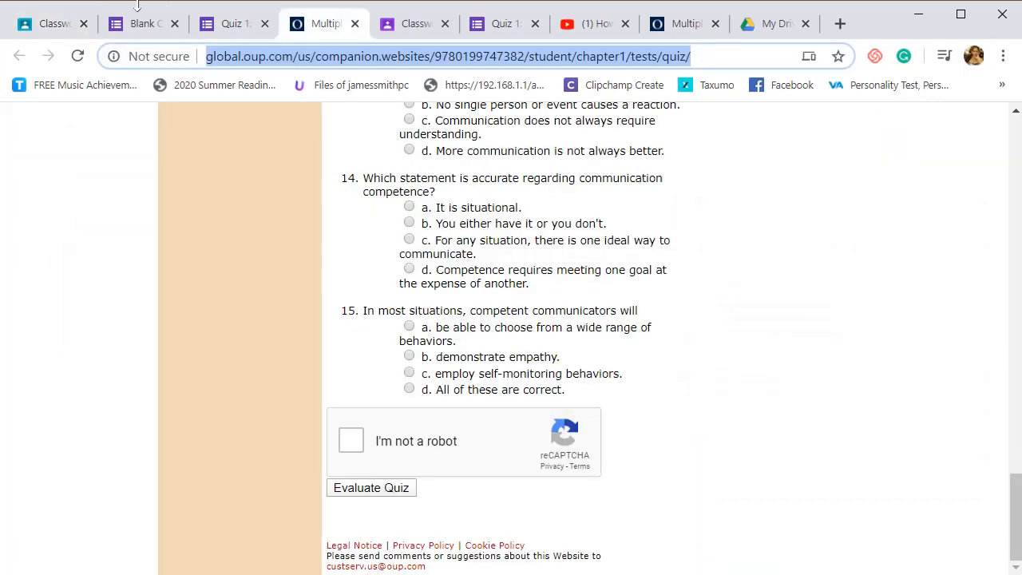
{"action": "key", "text": "BackSpace"}
{"action": "key", "text": "BackSpace"}
{"action": "key", "text": "BackSpace"}
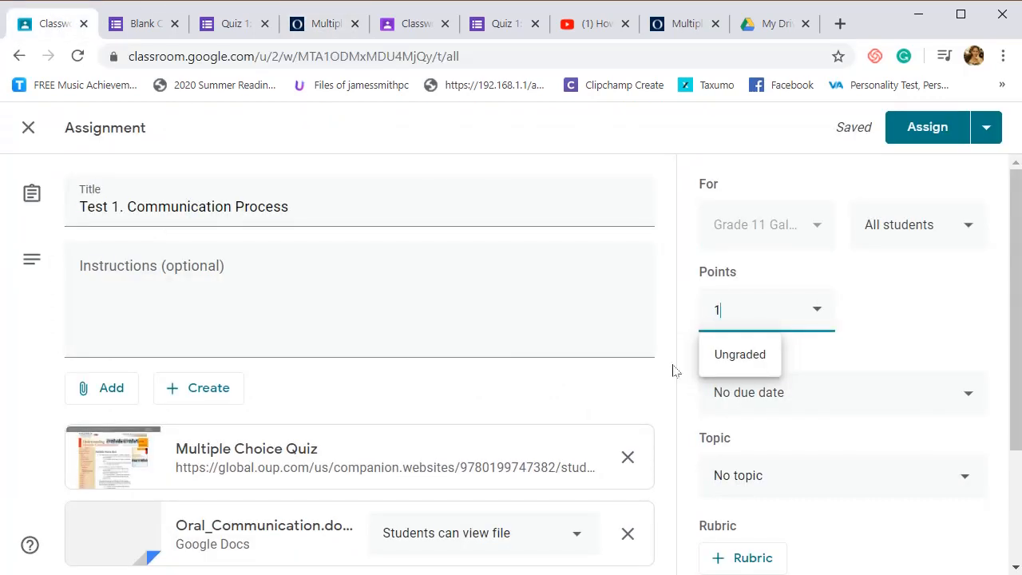
{"action": "left_click", "coordinate": [818, 312]}
{"action": "left_click", "coordinate": [894, 315]}
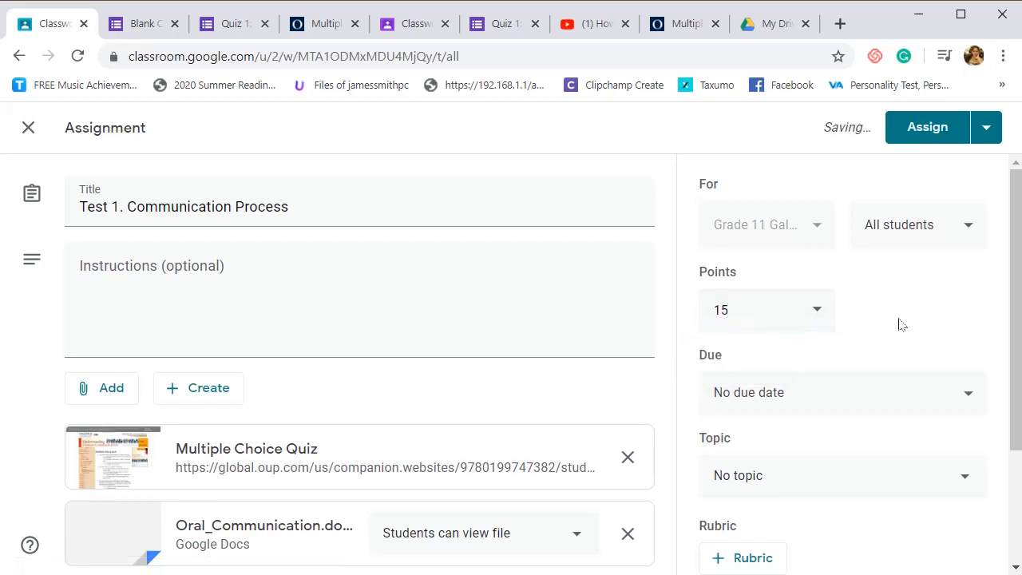
- Set the assignment's due date to June 2, 2020 with a due time of 11:59 PM
{"action": "left_click", "coordinate": [896, 408]}
{"action": "left_click", "coordinate": [811, 463]}
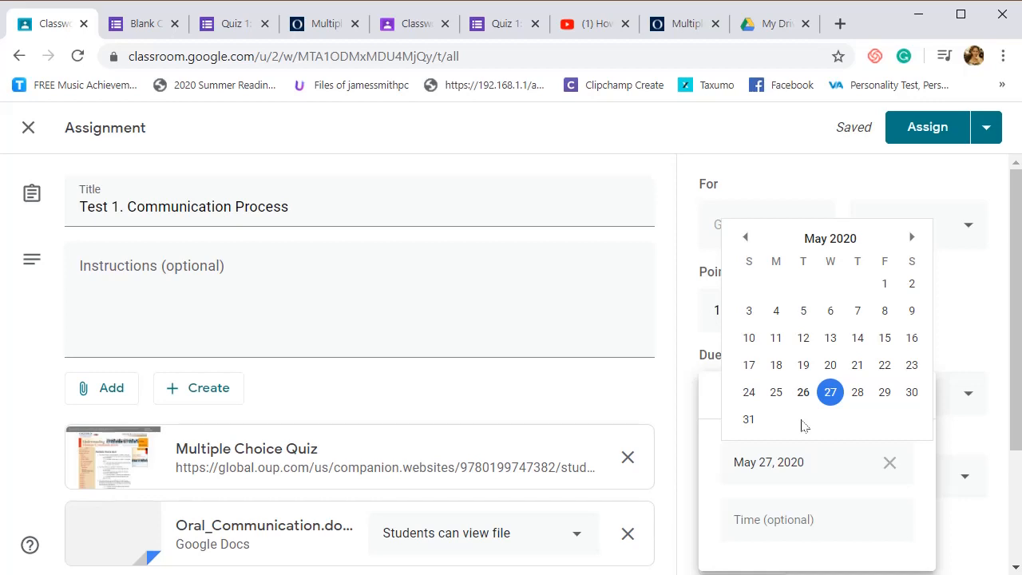
{"action": "left_click", "coordinate": [912, 237]}
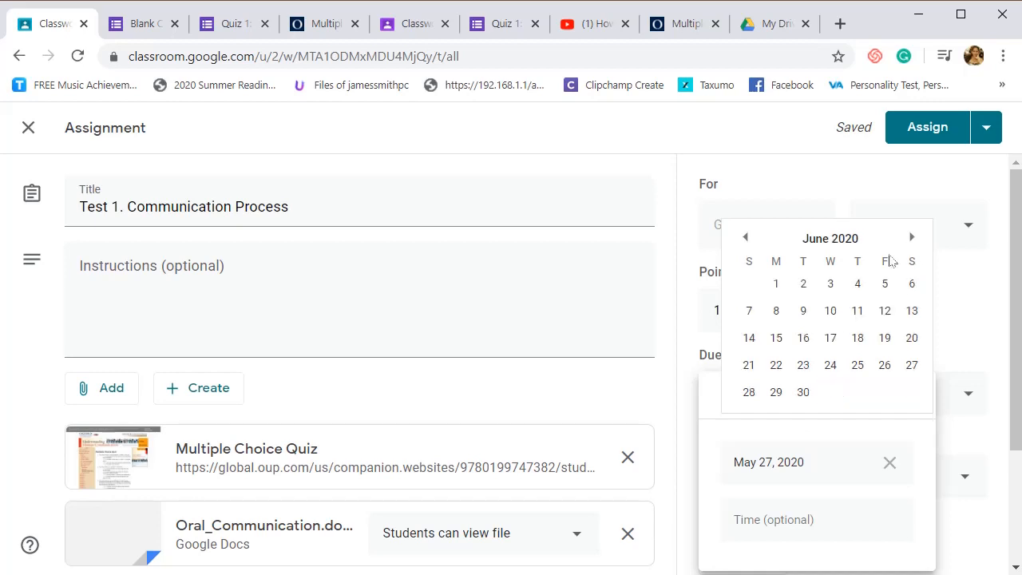
{"action": "left_click", "coordinate": [805, 286]}
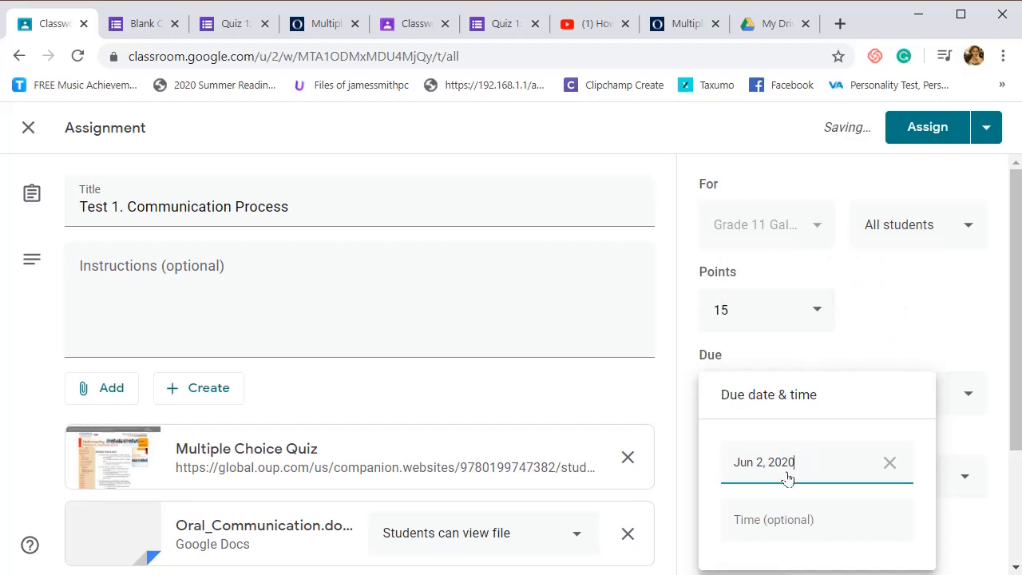
{"action": "left_click", "coordinate": [801, 525]}
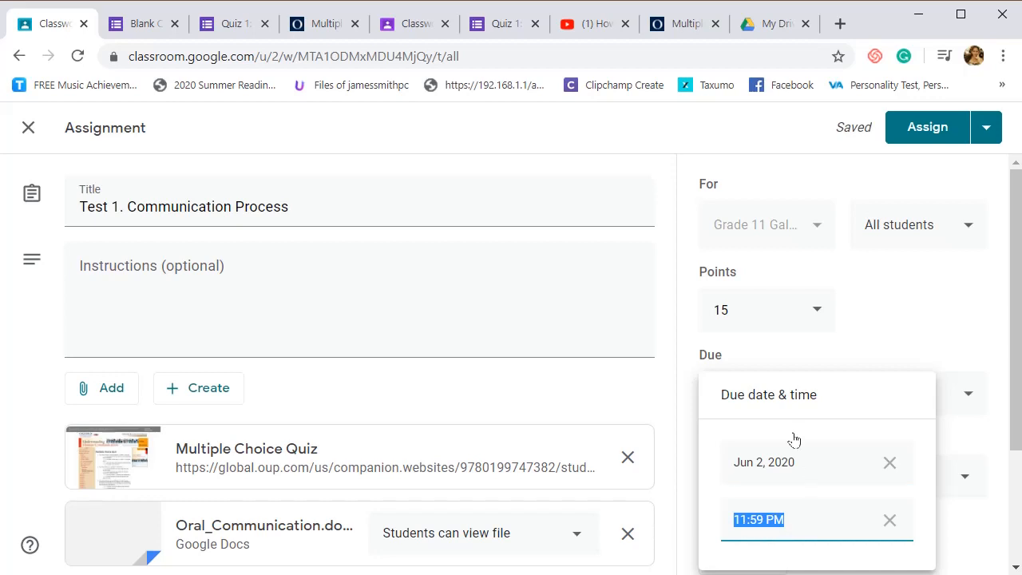
{"action": "left_click", "coordinate": [988, 431]}
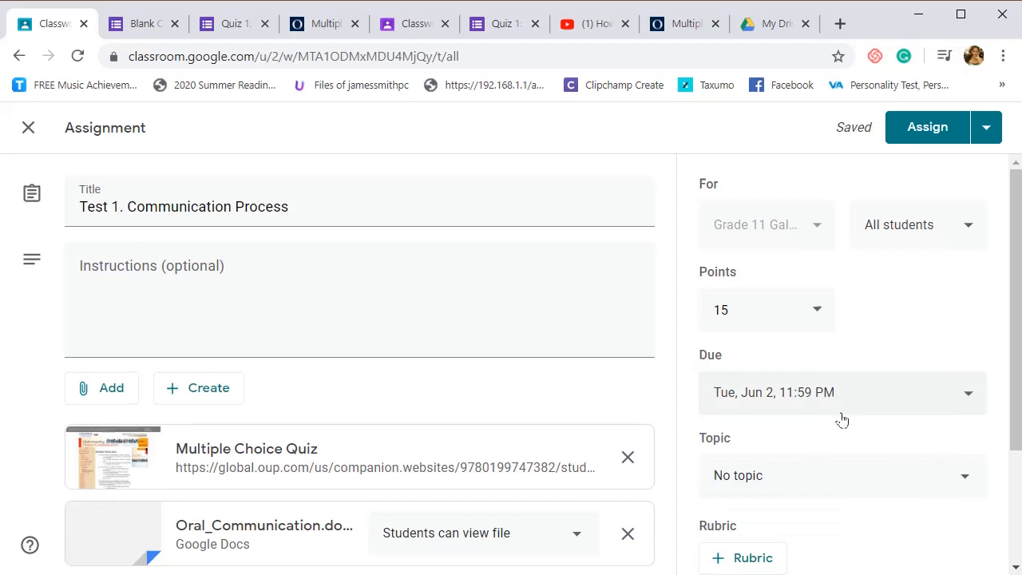
- Assign the existing topic "Definition and Communication Process" to the assignment
{"action": "scroll", "coordinate": [846, 415], "scroll_direction": "down", "scroll_amount": 2}
{"action": "left_click", "coordinate": [846, 310]}
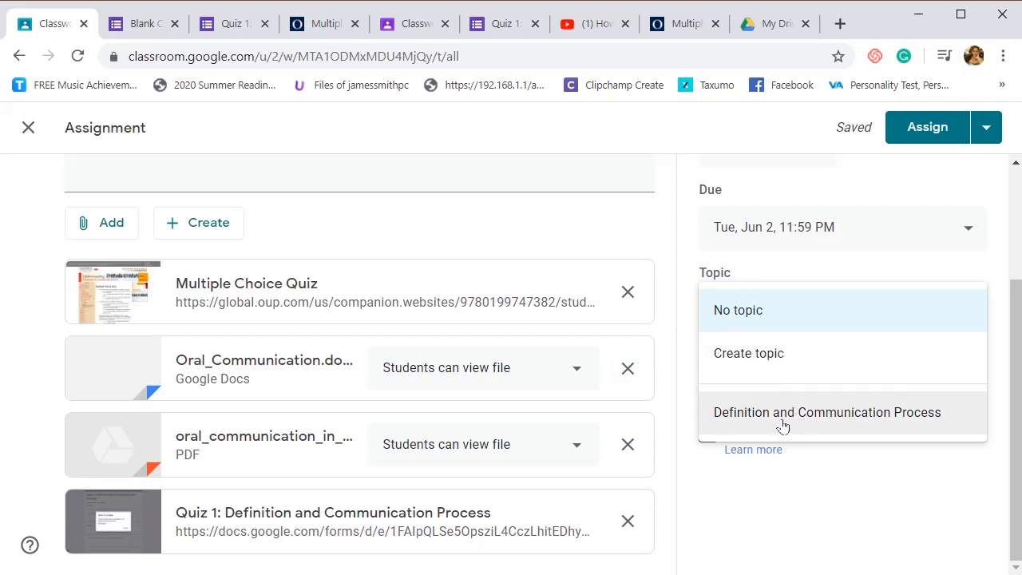
{"action": "left_click", "coordinate": [828, 418]}
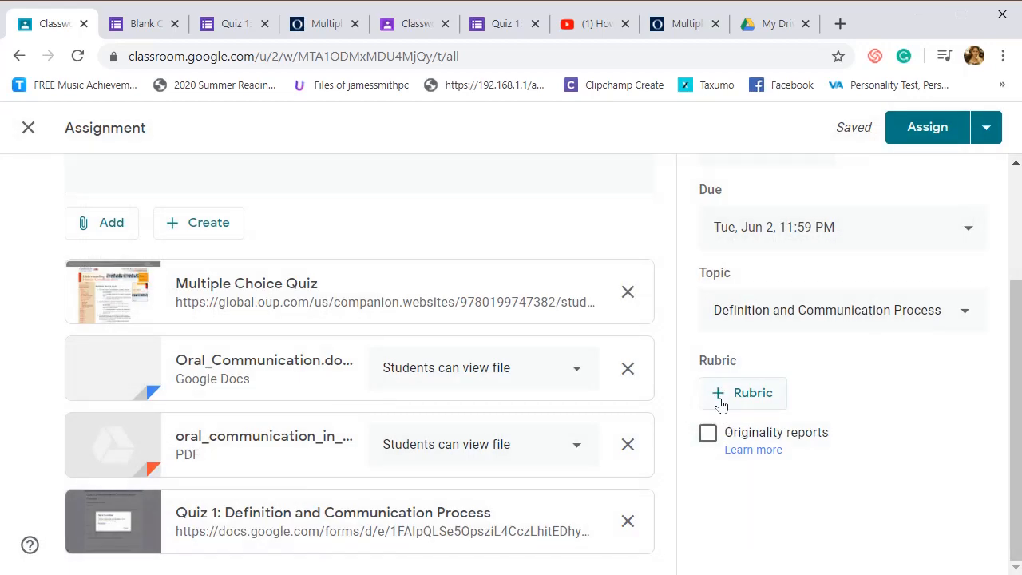
- Examine the blank rubric form and the other rubric options, and return to the assignment without adding a rubric
{"action": "left_click", "coordinate": [720, 403]}
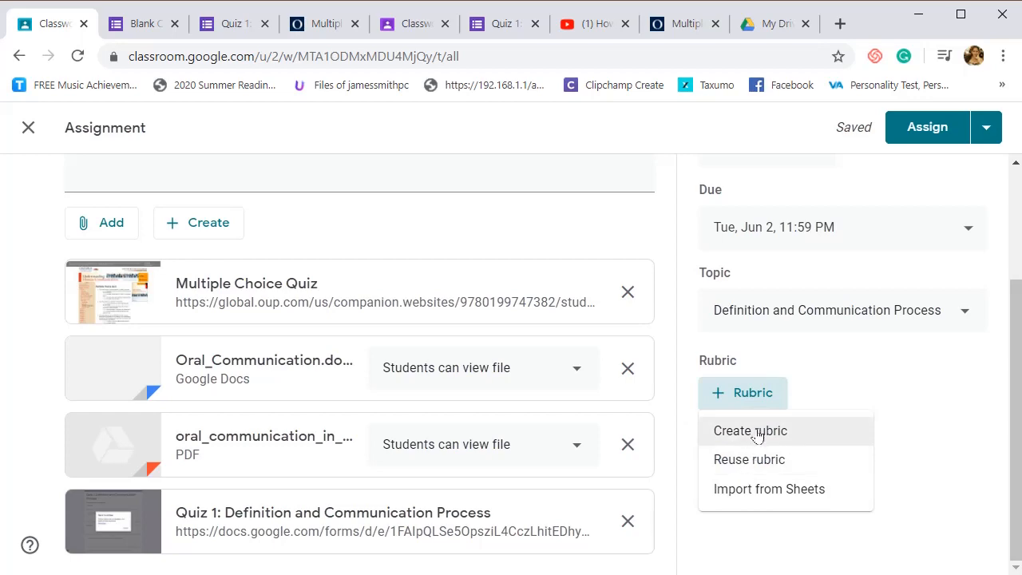
{"action": "left_click", "coordinate": [751, 431]}
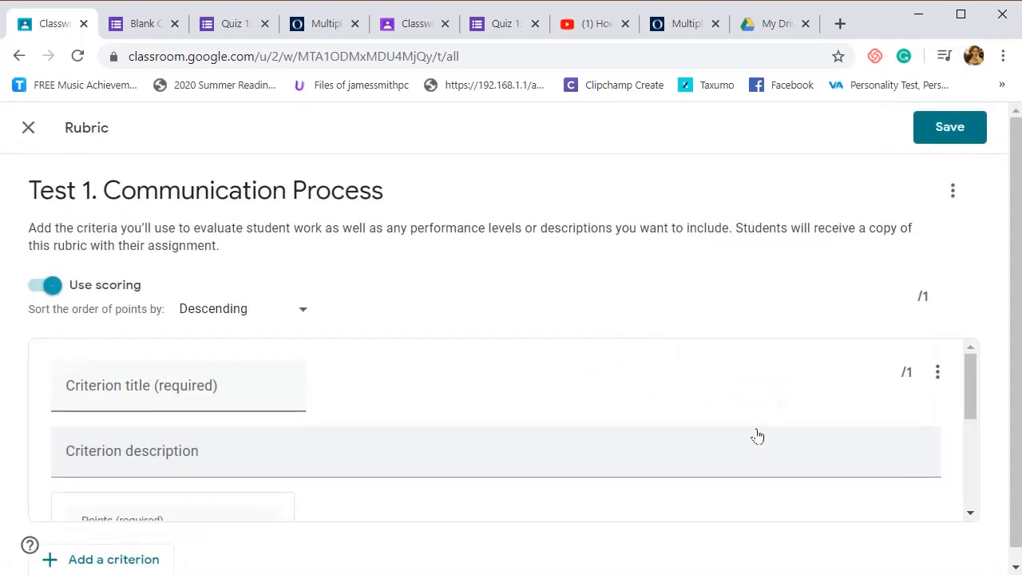
{"action": "scroll", "coordinate": [404, 338], "scroll_direction": "down", "scroll_amount": 1}
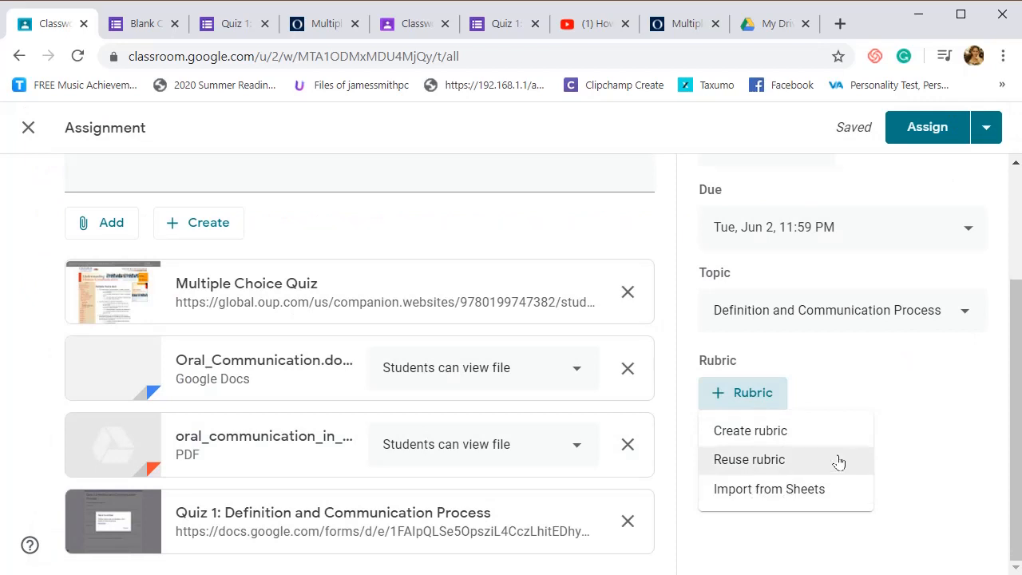
{"action": "left_click", "coordinate": [902, 432]}
{"action": "left_click", "coordinate": [708, 434]}
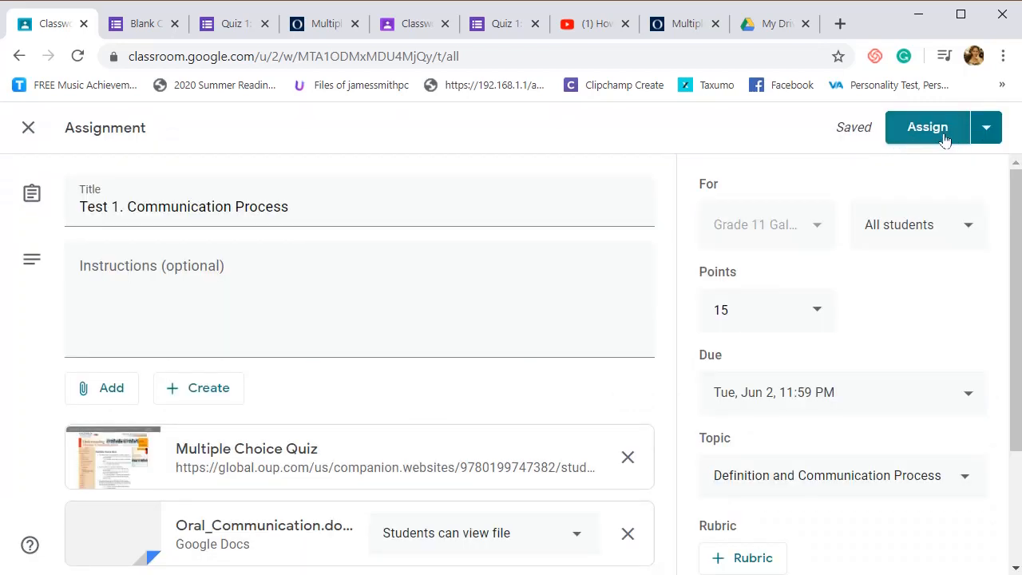
- Open the scheduling settings for the Test 1 assignment and set the posting date to May 28, 2020
{"action": "left_click", "coordinate": [990, 127]}
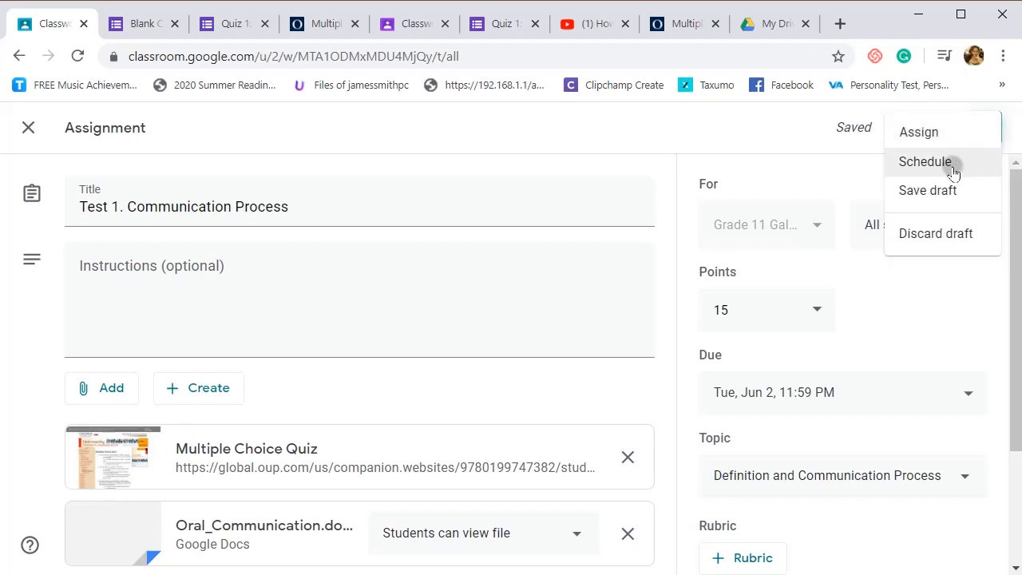
{"action": "left_click", "coordinate": [926, 162]}
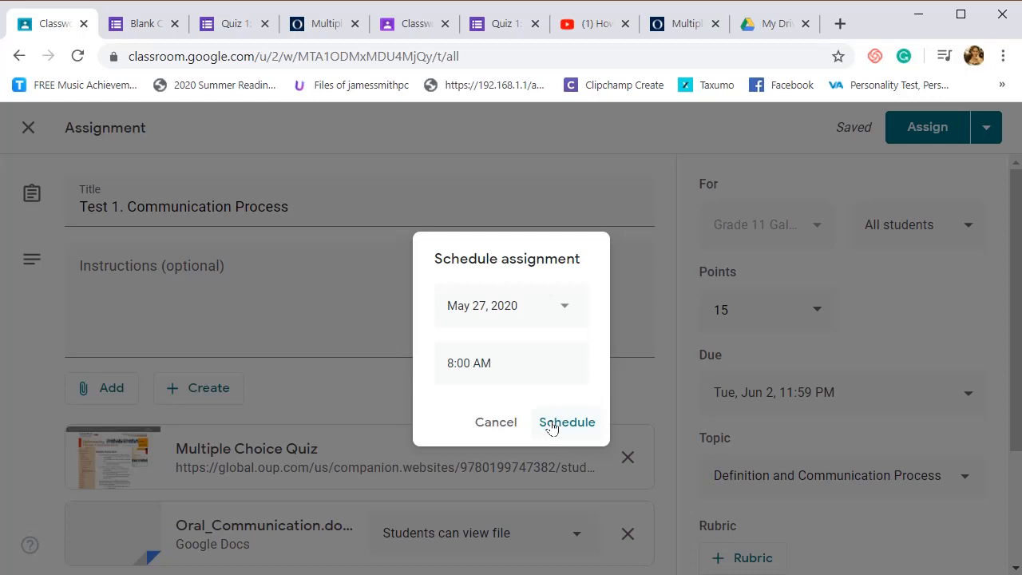
{"action": "left_click", "coordinate": [572, 307]}
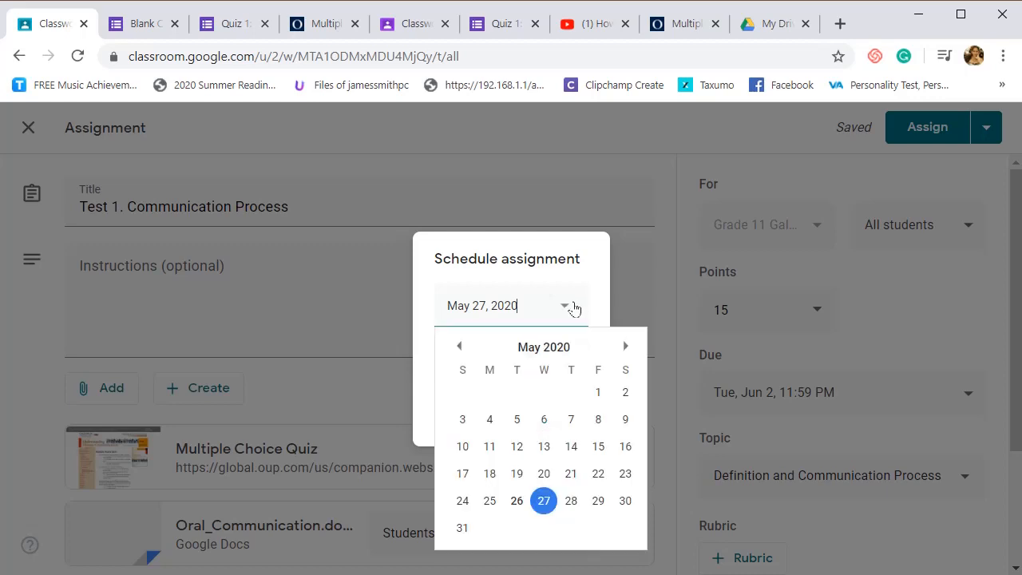
{"action": "left_click", "coordinate": [600, 304]}
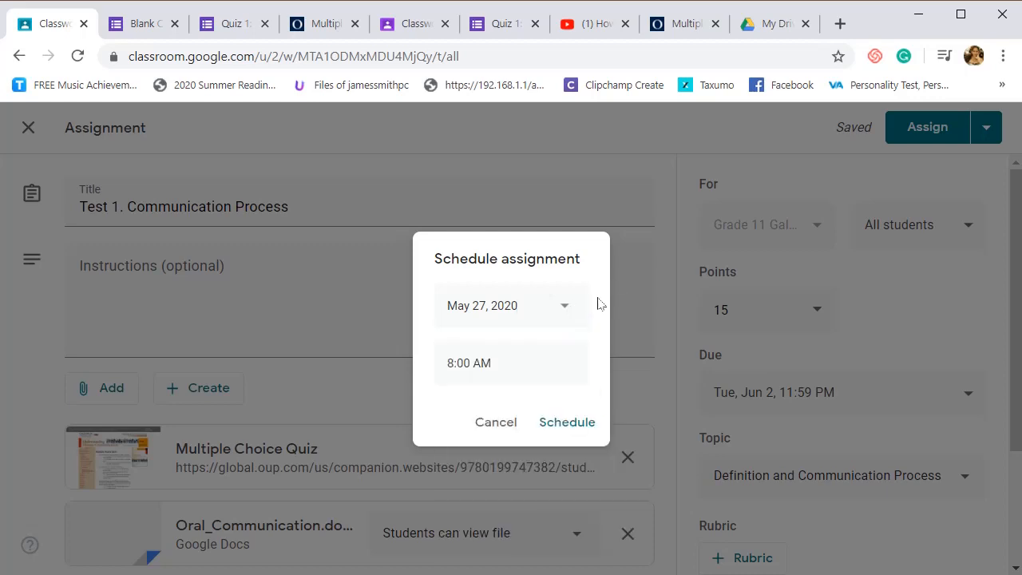
{"action": "left_click", "coordinate": [565, 310]}
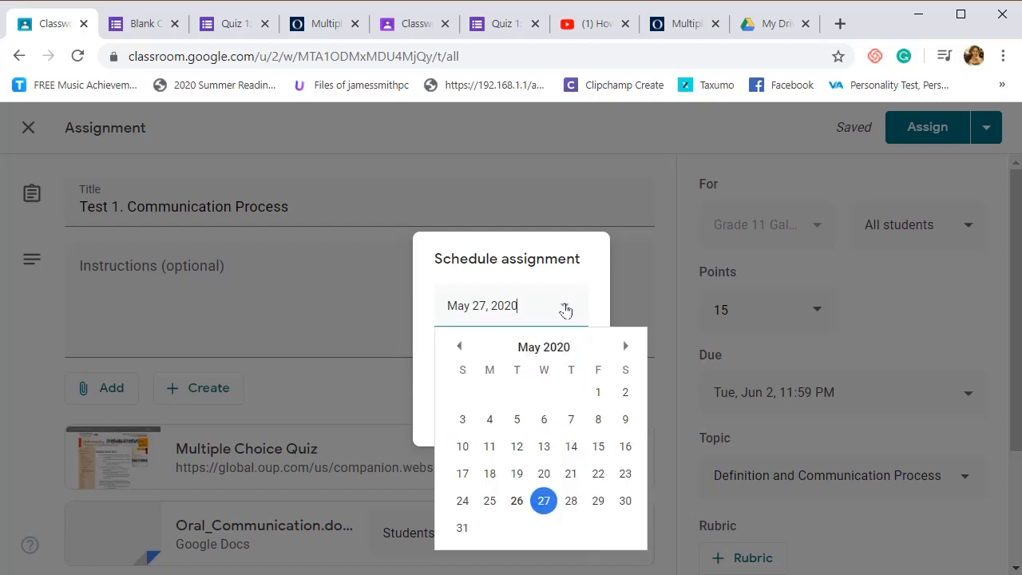
{"action": "left_click", "coordinate": [591, 297]}
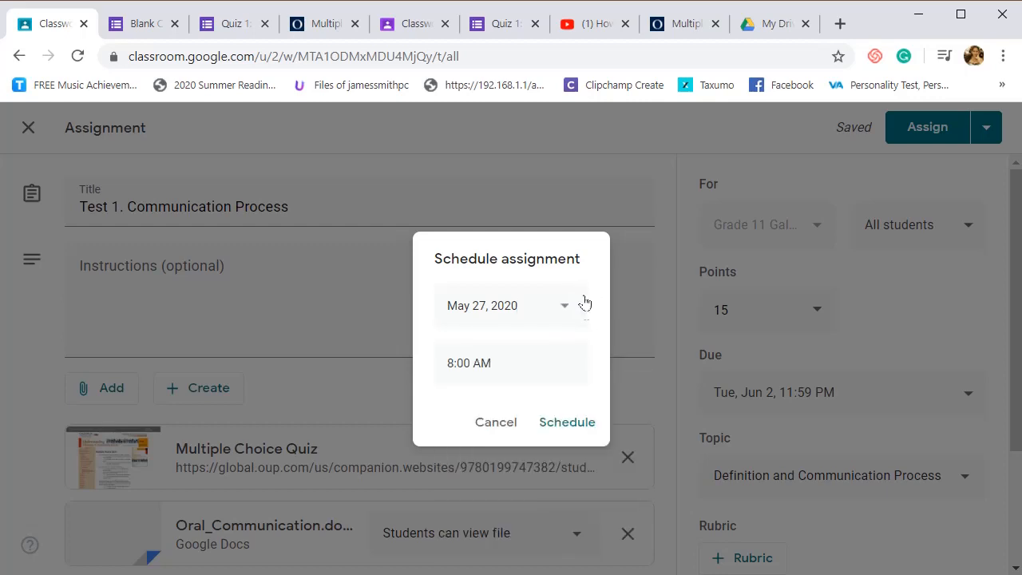
{"action": "left_click", "coordinate": [566, 309]}
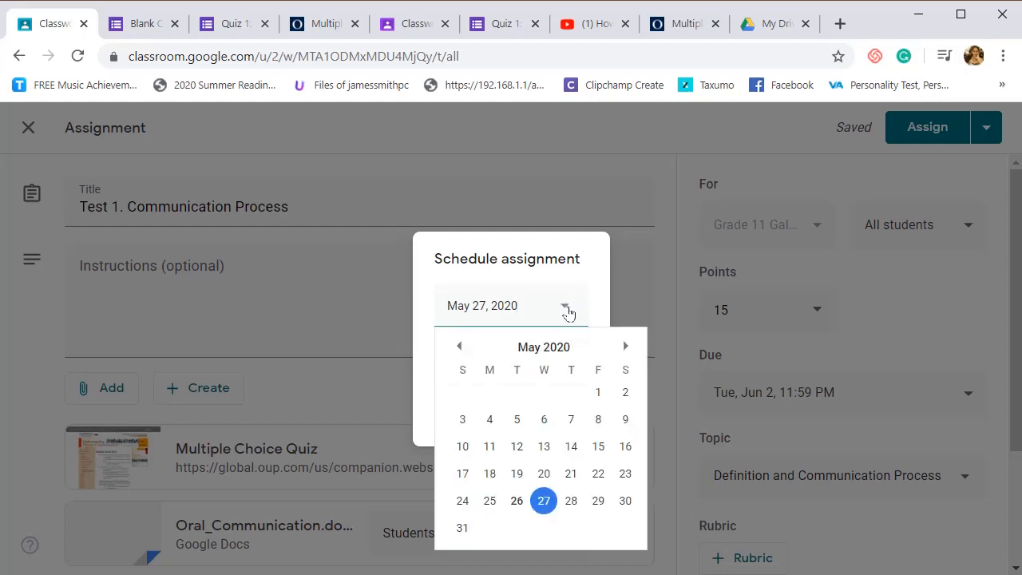
{"action": "left_click", "coordinate": [595, 302]}
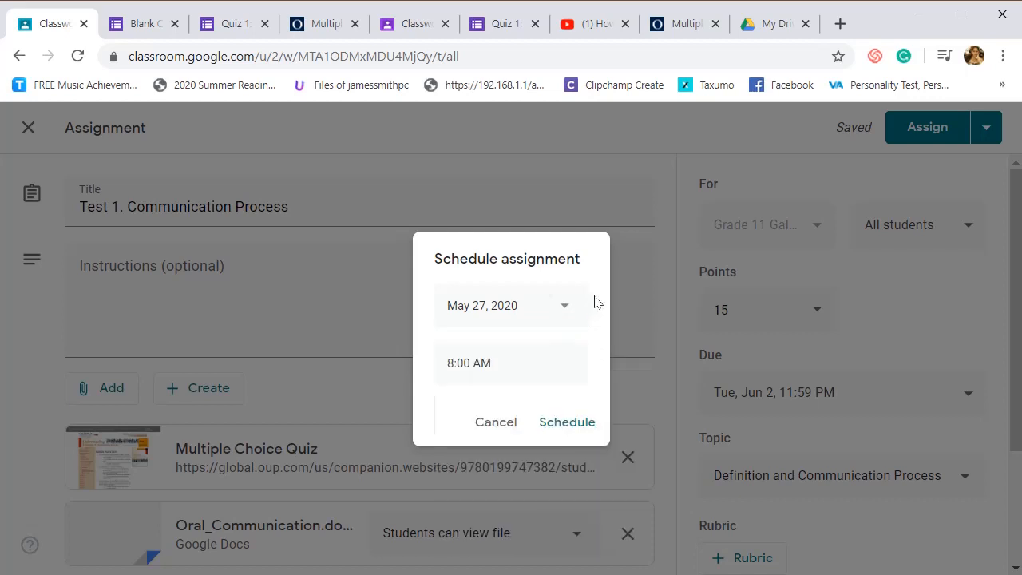
{"action": "left_click", "coordinate": [592, 303]}
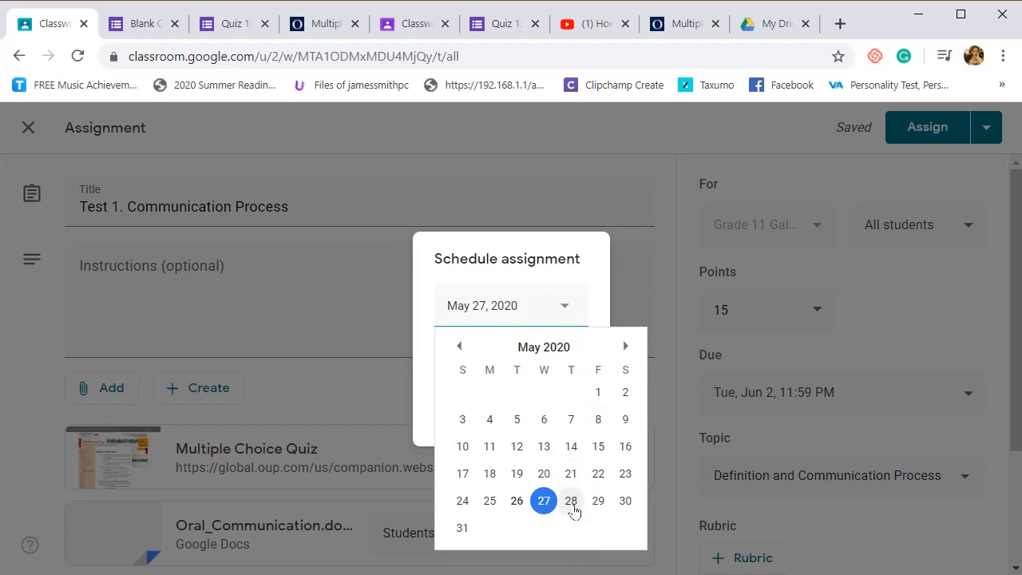
{"action": "left_click", "coordinate": [570, 503]}
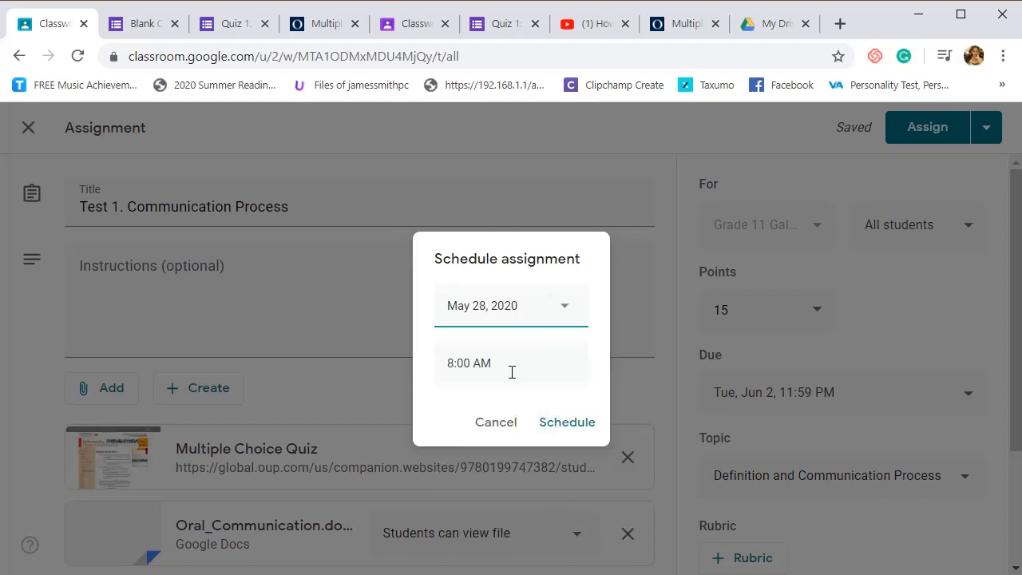
- Schedule the Test 1 assignment for May 28, 2020 at 8:00 AM and expand its entry in the classwork list
{"action": "left_click", "coordinate": [593, 427]}
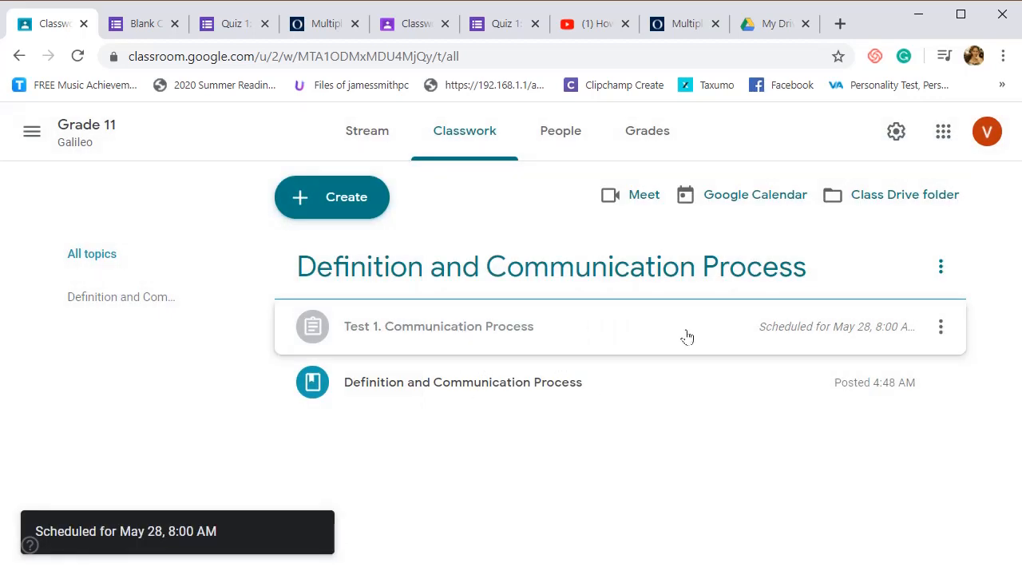
{"action": "left_click", "coordinate": [403, 334]}
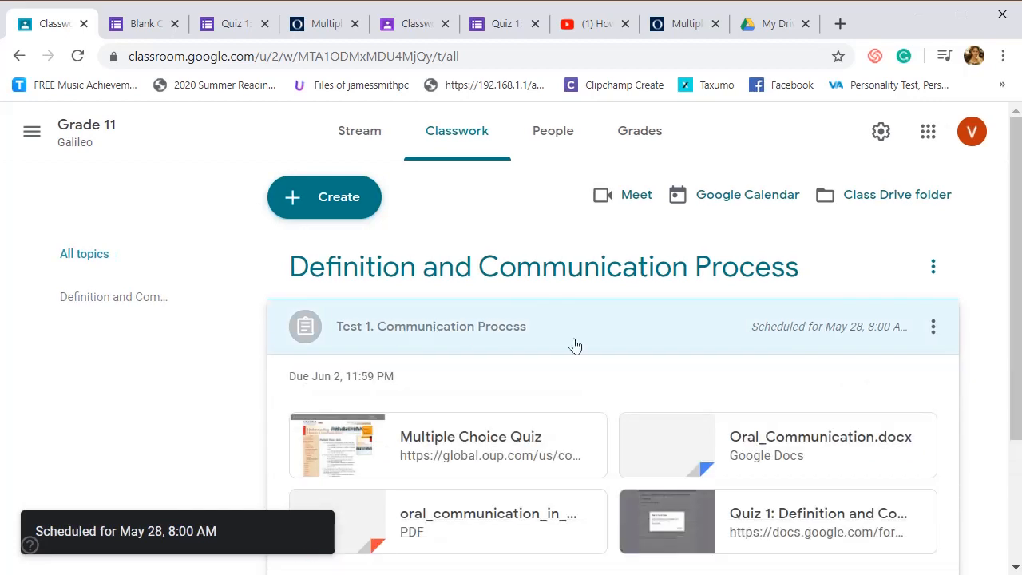
- Reopen the scheduled Test 1 assignment for editing, remove its posting schedule, and assign it to all students immediately
{"action": "left_click", "coordinate": [933, 326]}
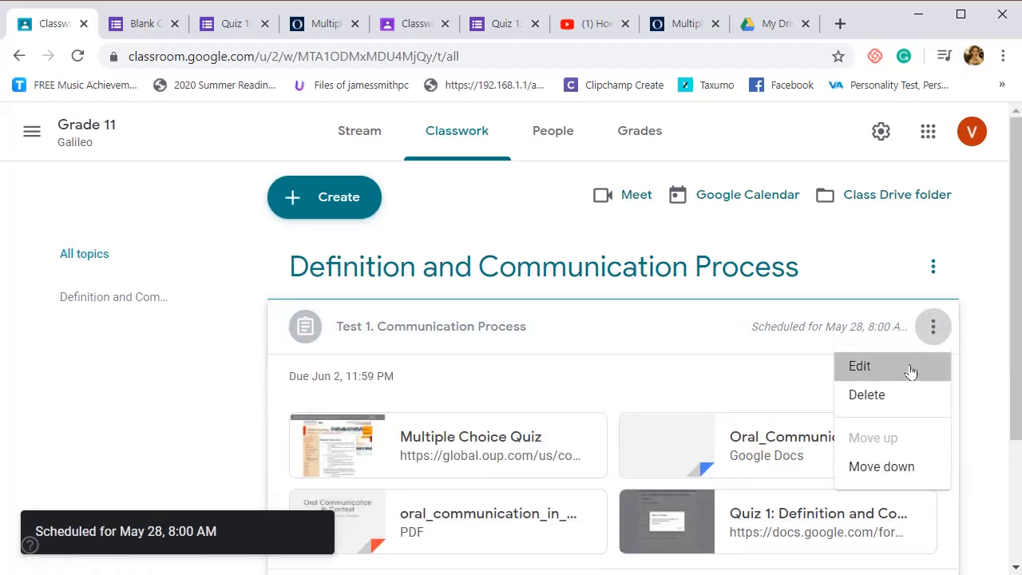
{"action": "left_click", "coordinate": [908, 368]}
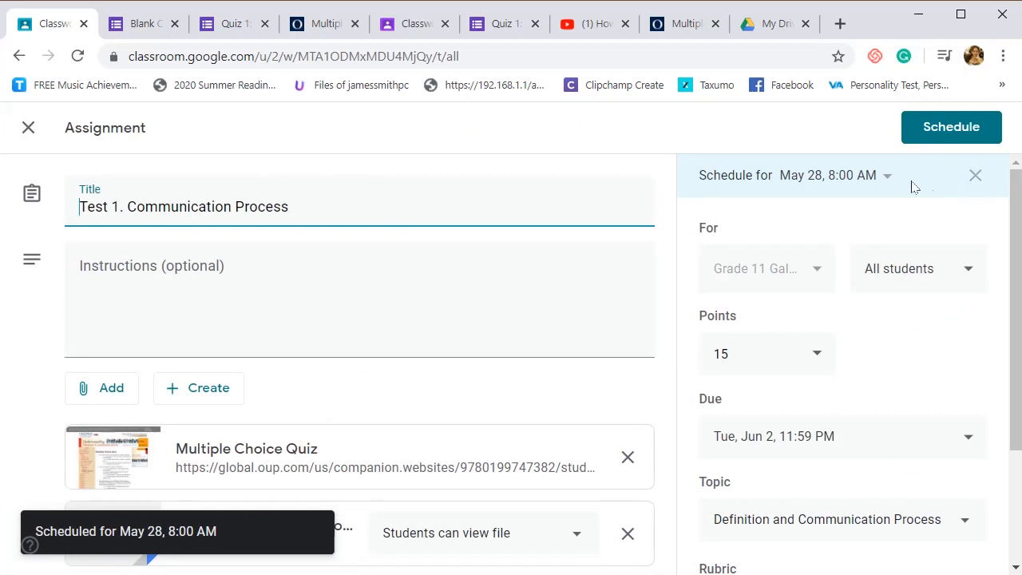
{"action": "left_click", "coordinate": [884, 176]}
{"action": "left_click", "coordinate": [974, 175]}
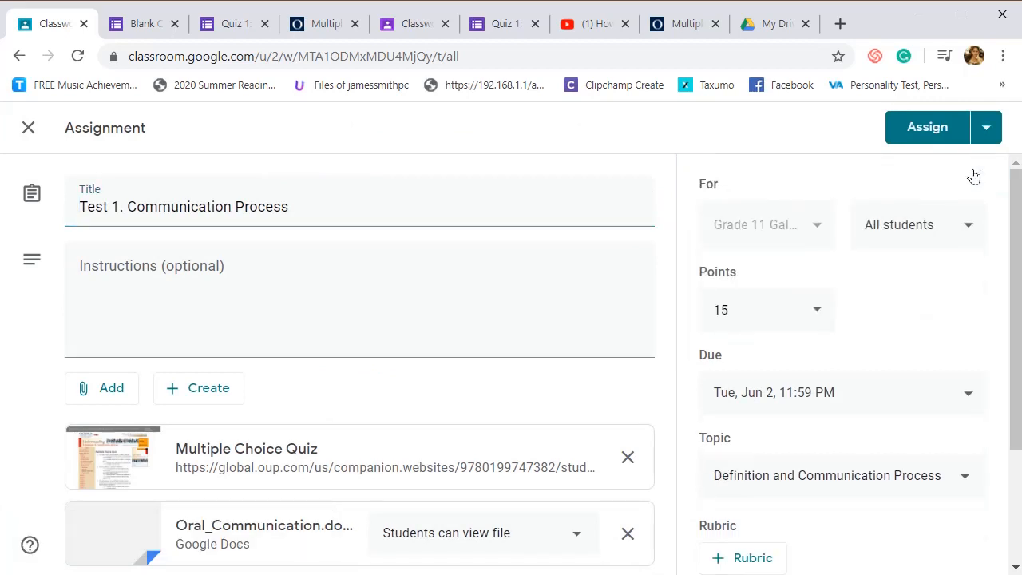
{"action": "left_click", "coordinate": [914, 130]}
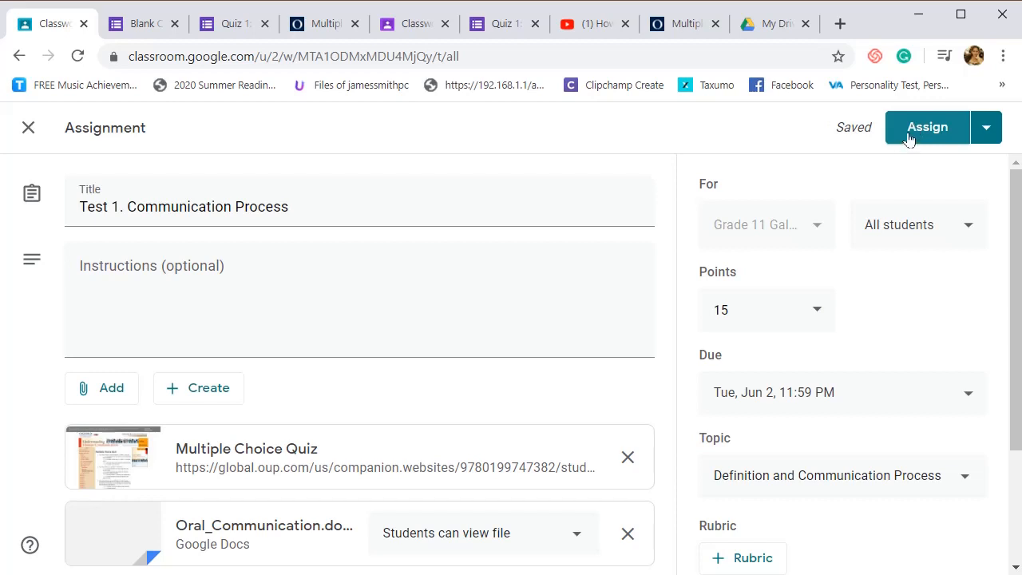
{"action": "left_click", "coordinate": [908, 139]}
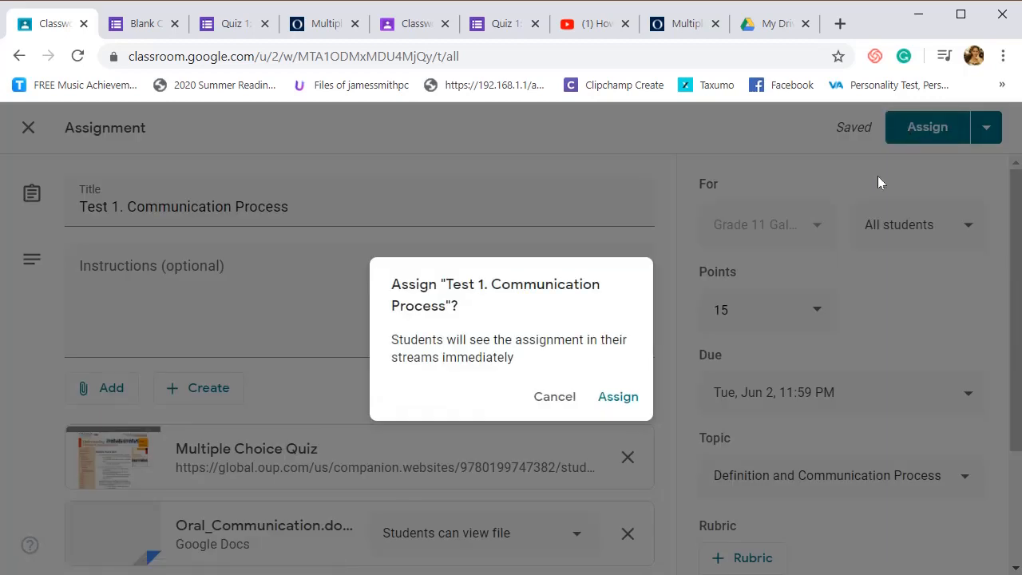
{"action": "left_click", "coordinate": [635, 399]}
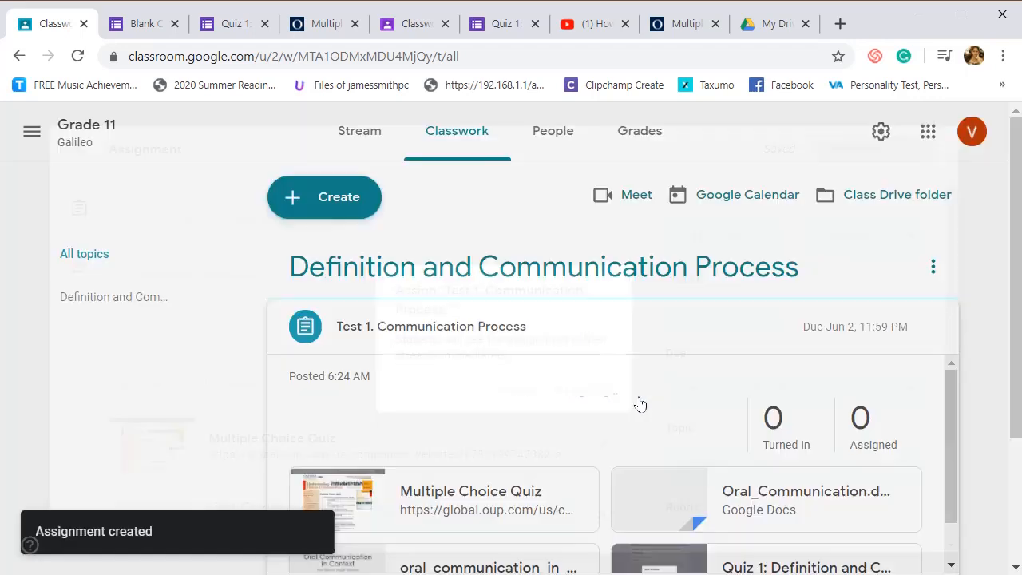
- Examine the attachments and student work page of the posted Test 1 assignment, and return to the classwork list
{"action": "scroll", "coordinate": [504, 371], "scroll_direction": "down", "scroll_amount": 5}
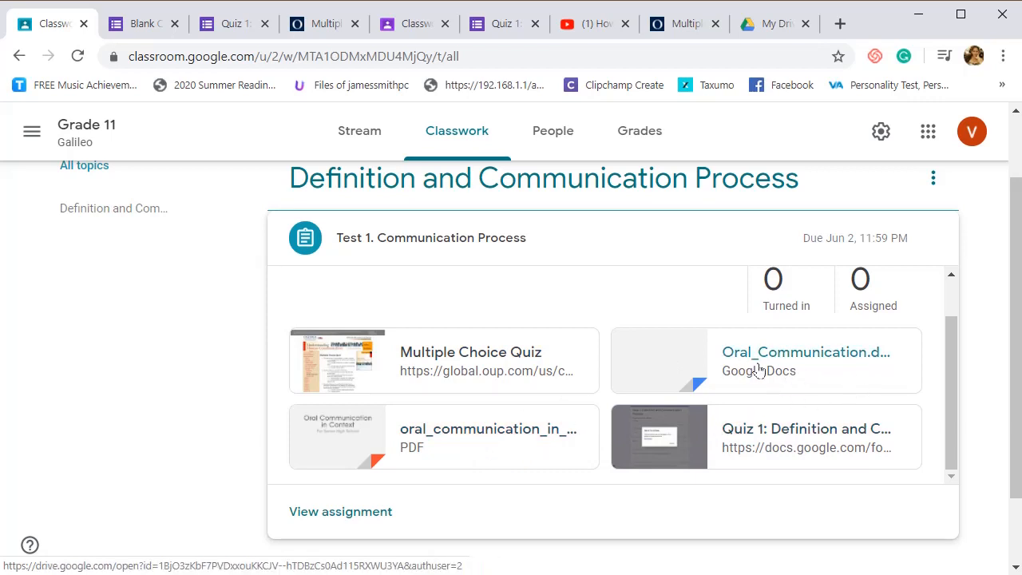
{"action": "scroll", "coordinate": [780, 453], "scroll_direction": "down", "scroll_amount": 1}
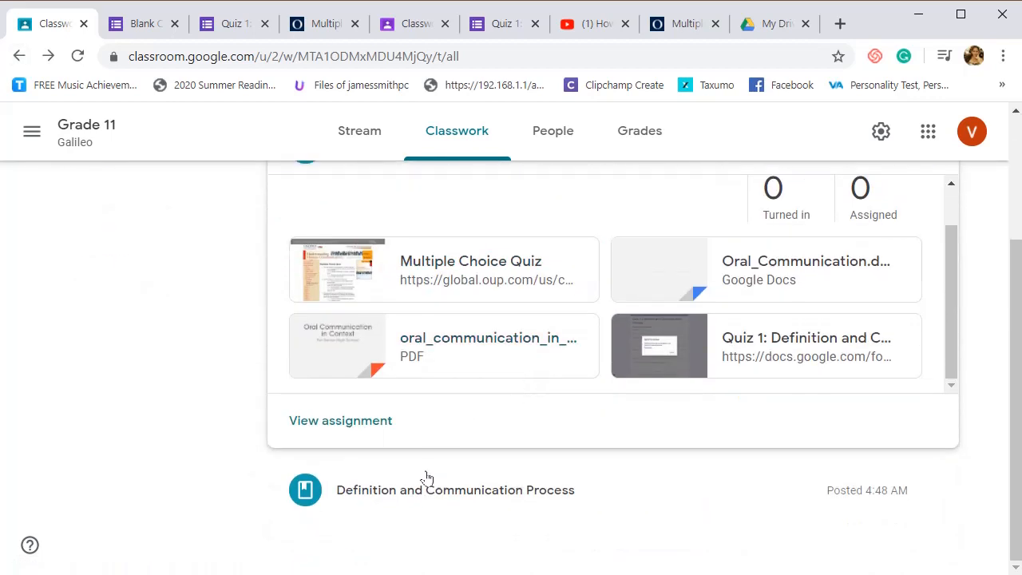
{"action": "left_click", "coordinate": [331, 426]}
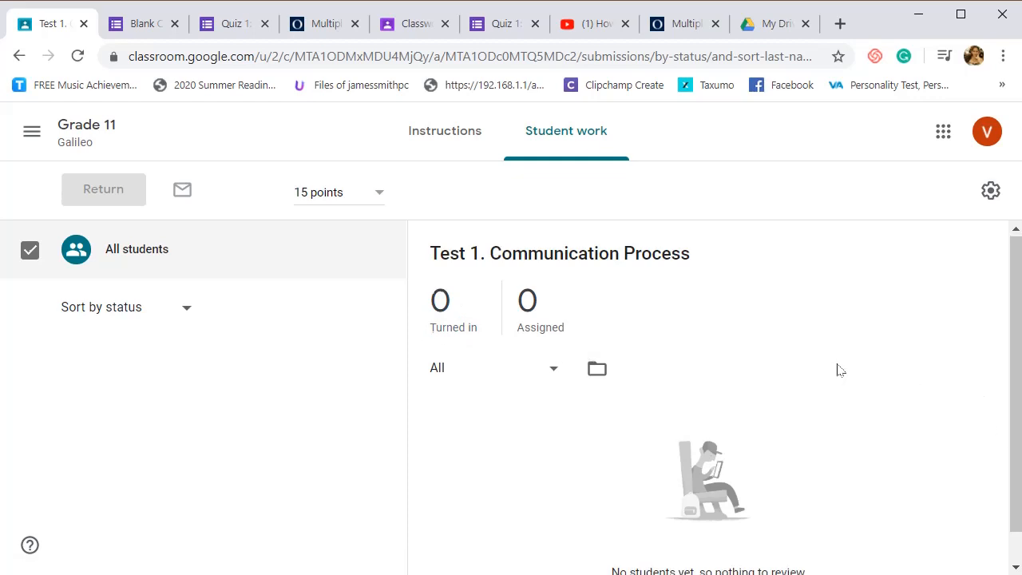
{"action": "scroll", "coordinate": [842, 367], "scroll_direction": "down", "scroll_amount": 1}
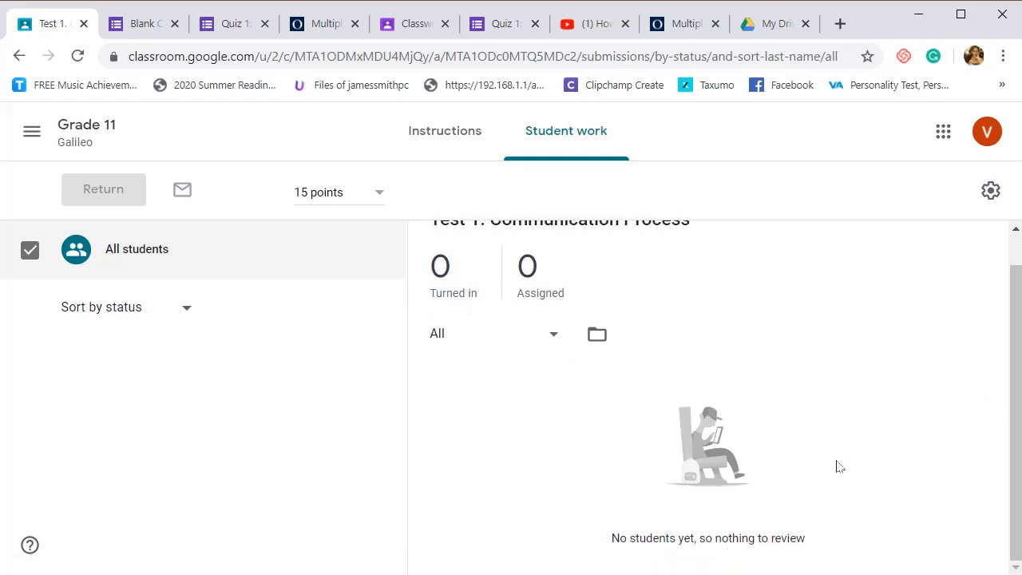
{"action": "scroll", "coordinate": [818, 453], "scroll_direction": "up", "scroll_amount": 1}
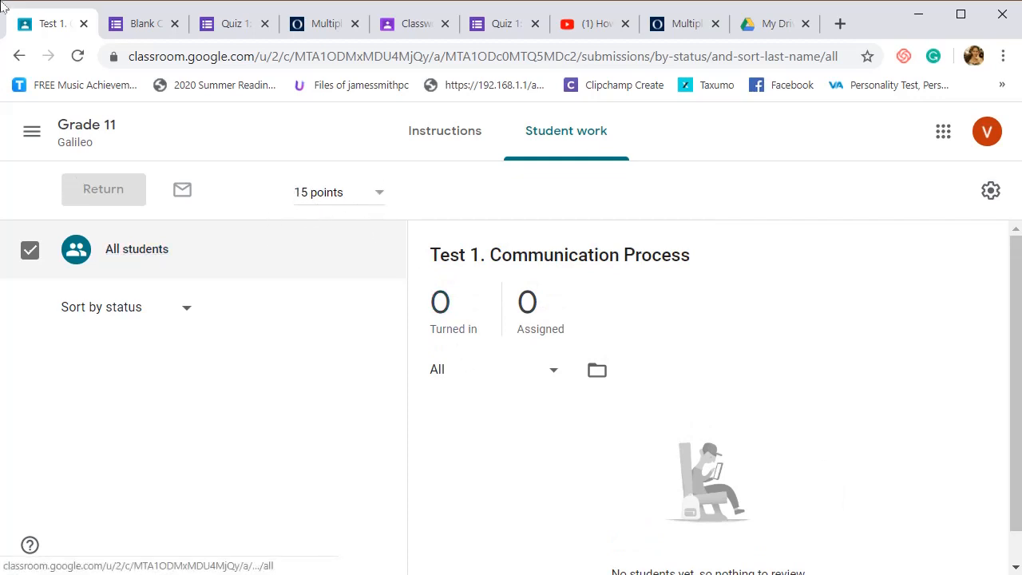
{"action": "left_click", "coordinate": [20, 56]}
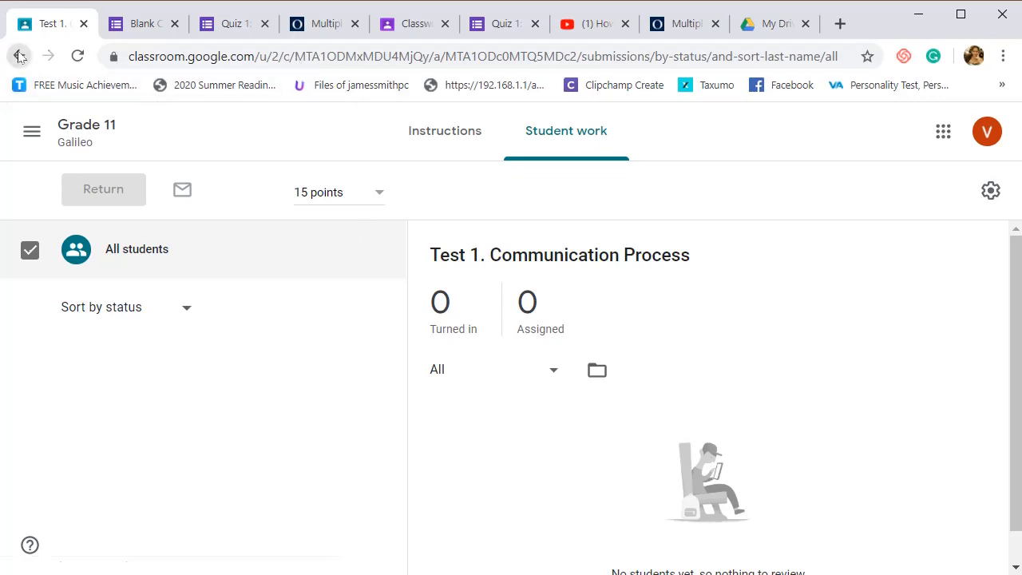
{"action": "scroll", "coordinate": [533, 353], "scroll_direction": "down", "scroll_amount": 2}
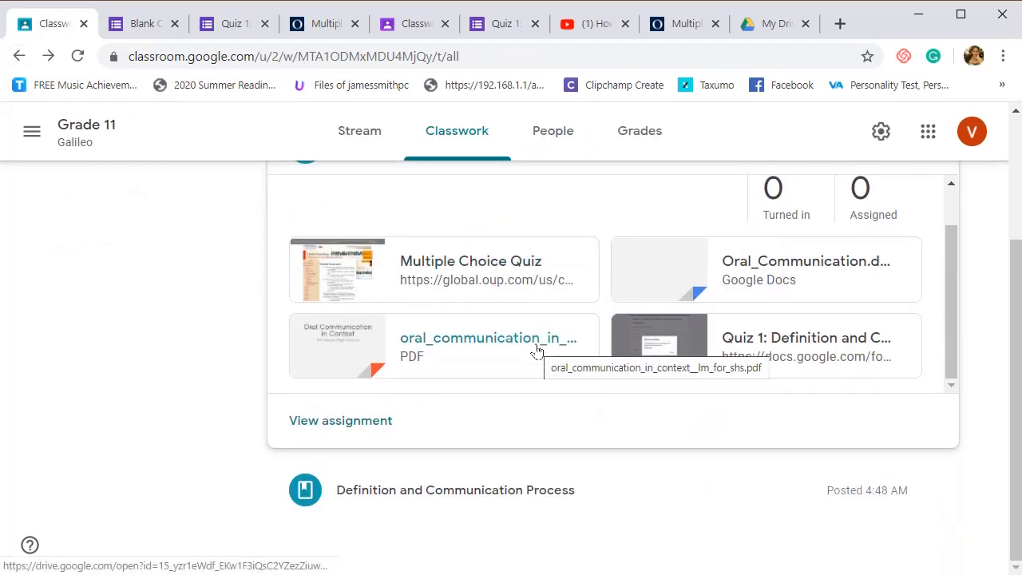
{"action": "scroll", "coordinate": [535, 349], "scroll_direction": "up", "scroll_amount": 1}
{"action": "scroll", "coordinate": [536, 348], "scroll_direction": "up", "scroll_amount": 2}
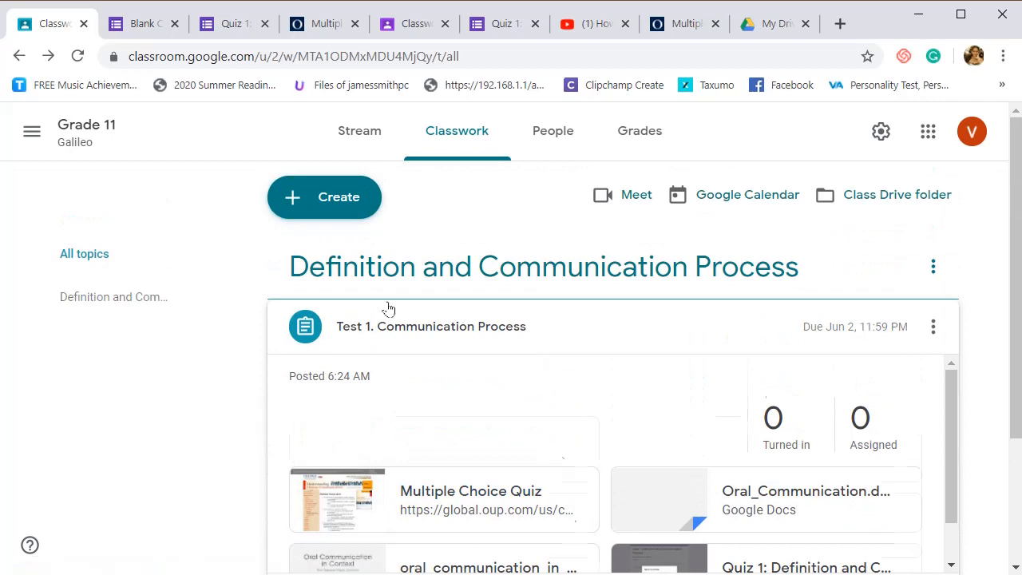
{"action": "scroll", "coordinate": [431, 357], "scroll_direction": "down", "scroll_amount": 1}
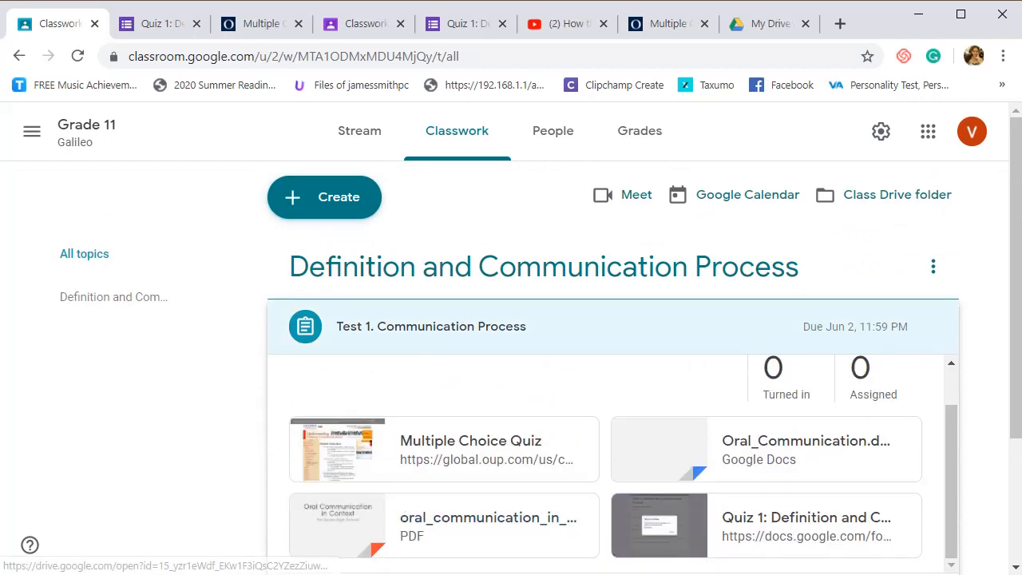
- Collapse the Test 1 entry and move the "Definition and Communication Process" material above it in the topic
{"action": "left_click", "coordinate": [601, 327]}
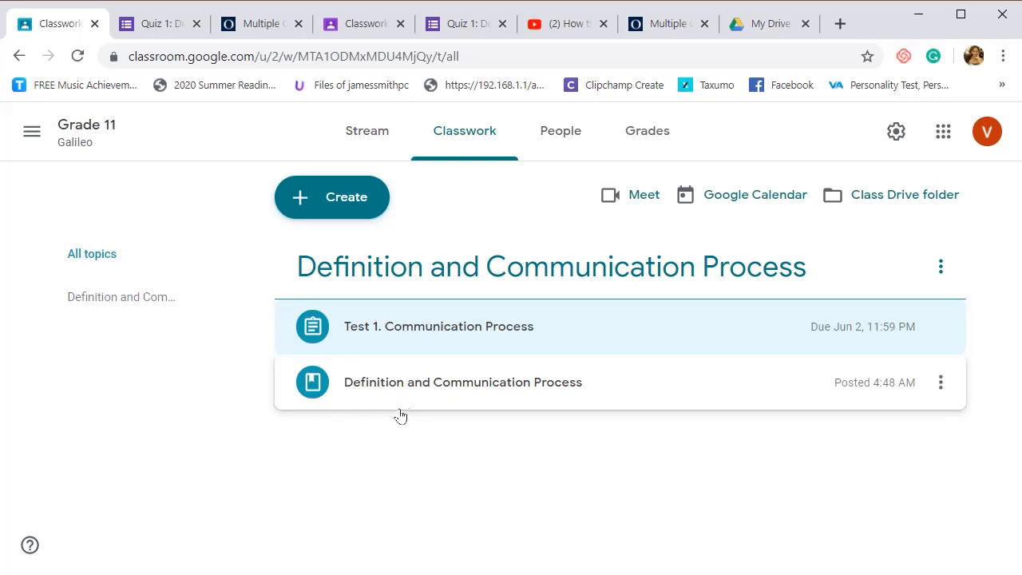
{"action": "left_click", "coordinate": [335, 394]}
{"action": "left_click", "coordinate": [335, 395]}
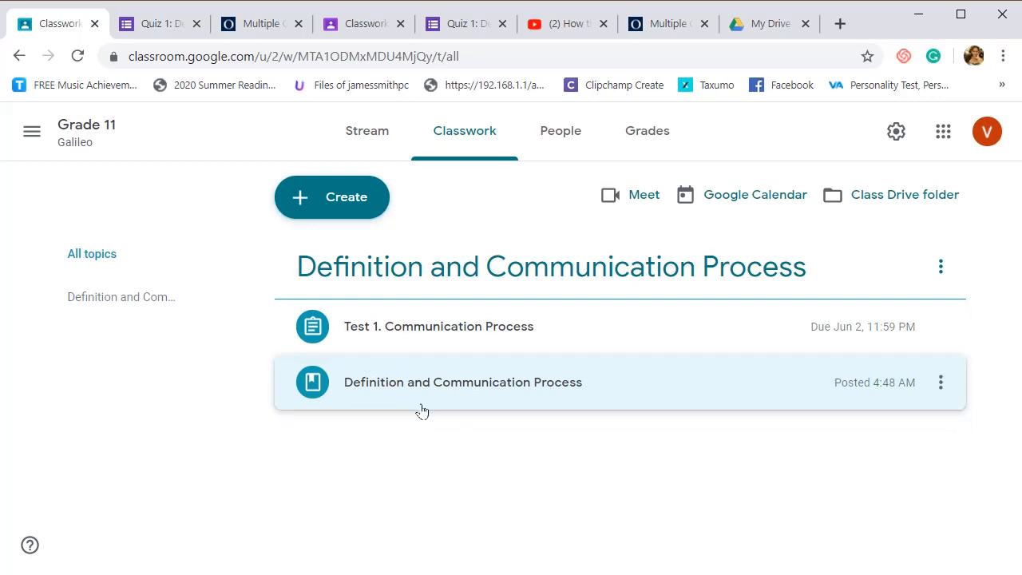
{"action": "left_click_drag", "start_coordinate": [420, 402], "coordinate": [430, 309]}
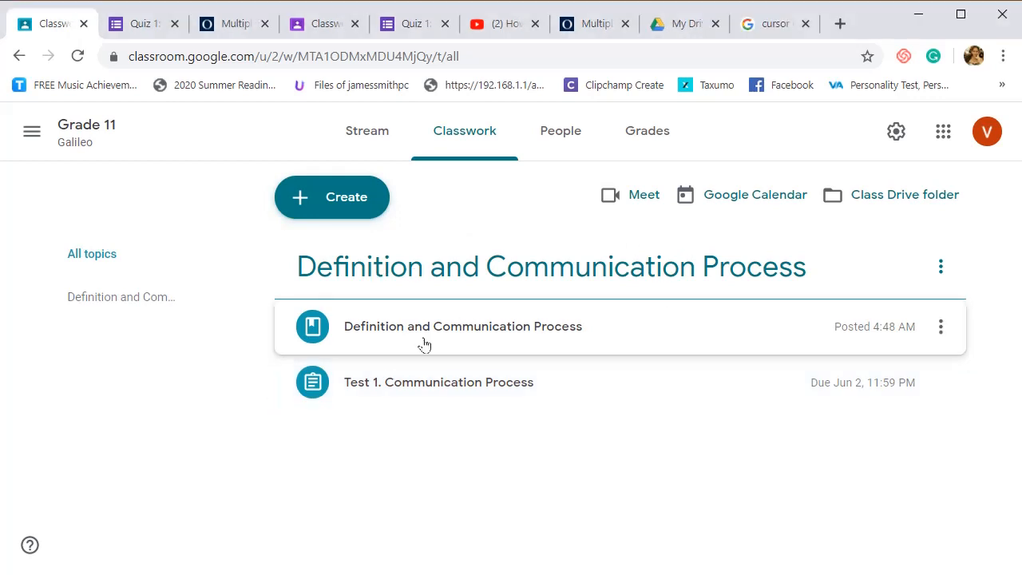
- Open the "Definition and Communication Process" material for editing
{"action": "left_click", "coordinate": [360, 338]}
{"action": "left_click", "coordinate": [934, 328]}
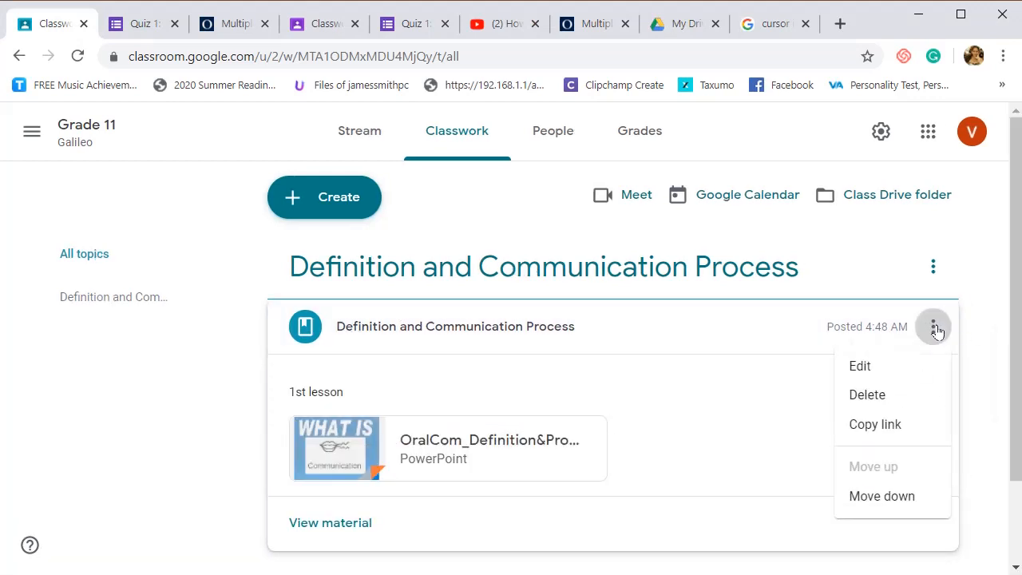
{"action": "left_click", "coordinate": [862, 366]}
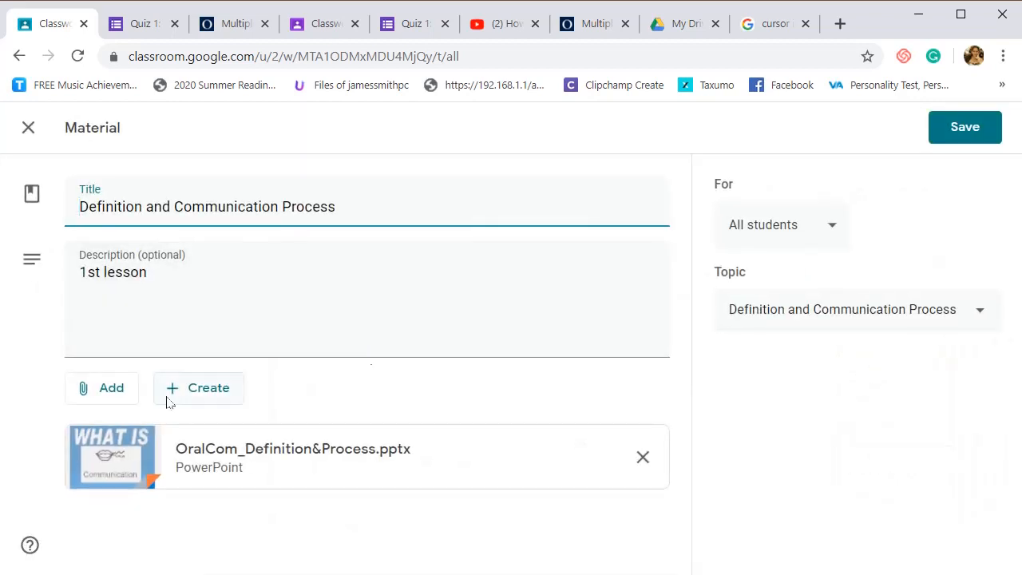
- Switch to YouTube and copy the URL of the video "How the Communication Process Works"
{"action": "left_click", "coordinate": [112, 391]}
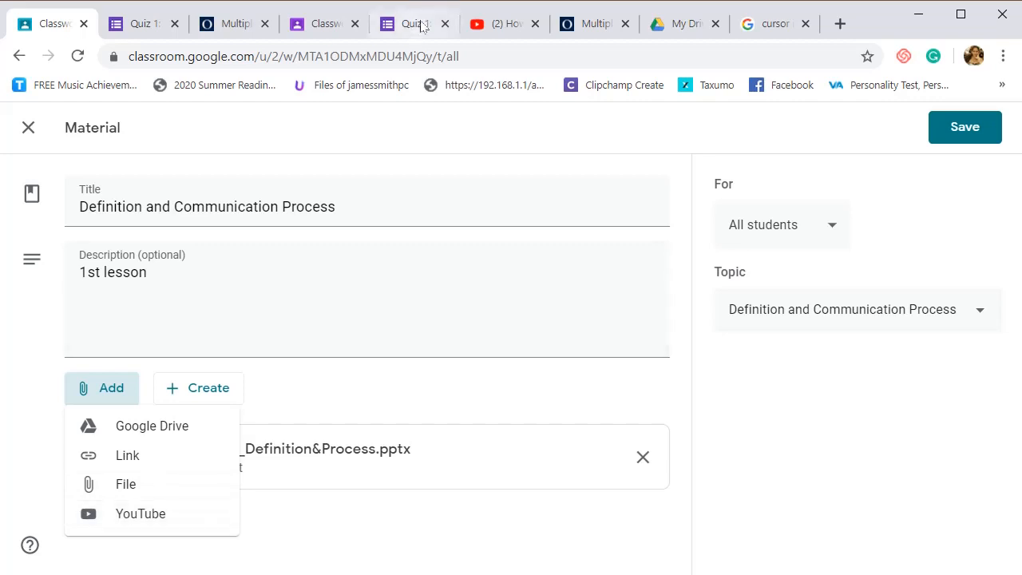
{"action": "left_click", "coordinate": [484, 26]}
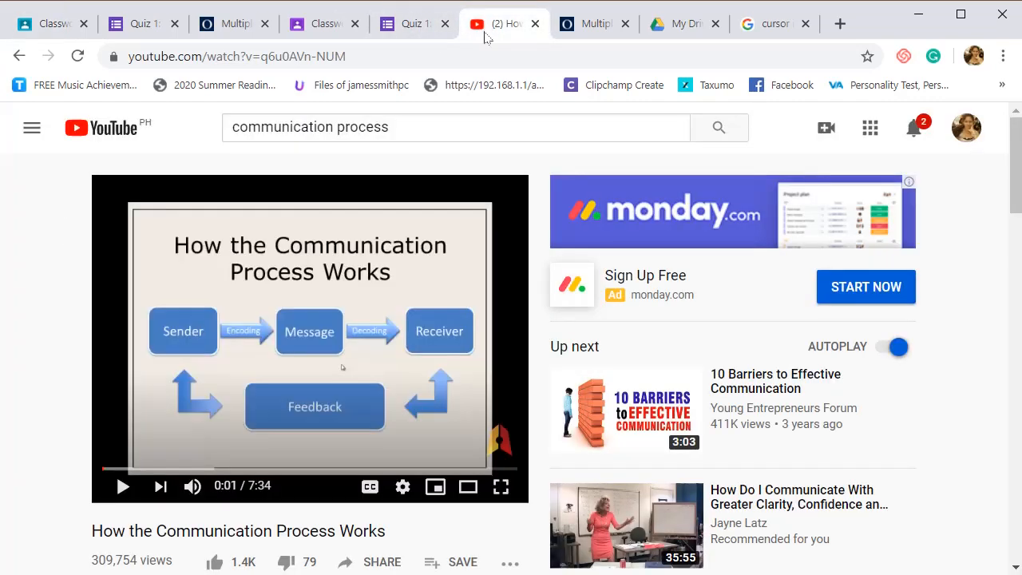
{"action": "right_click", "coordinate": [348, 310]}
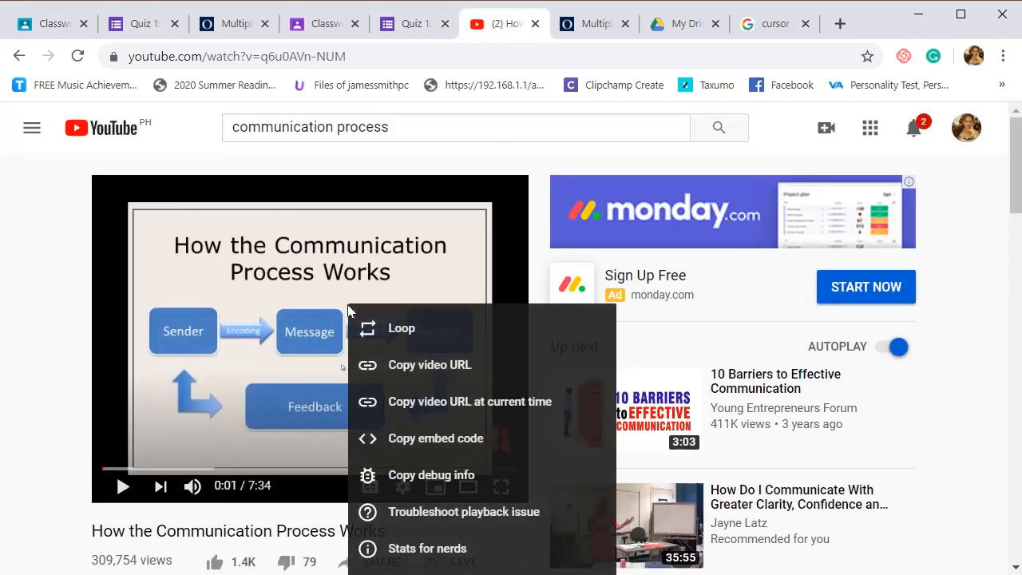
{"action": "right_click", "coordinate": [320, 255]}
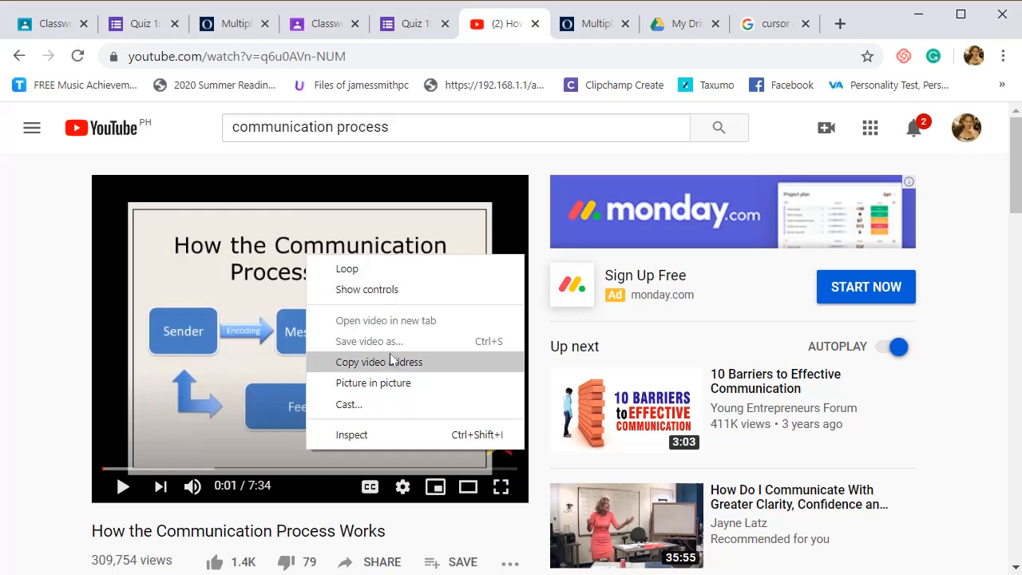
{"action": "left_click", "coordinate": [409, 252]}
{"action": "right_click", "coordinate": [408, 253]}
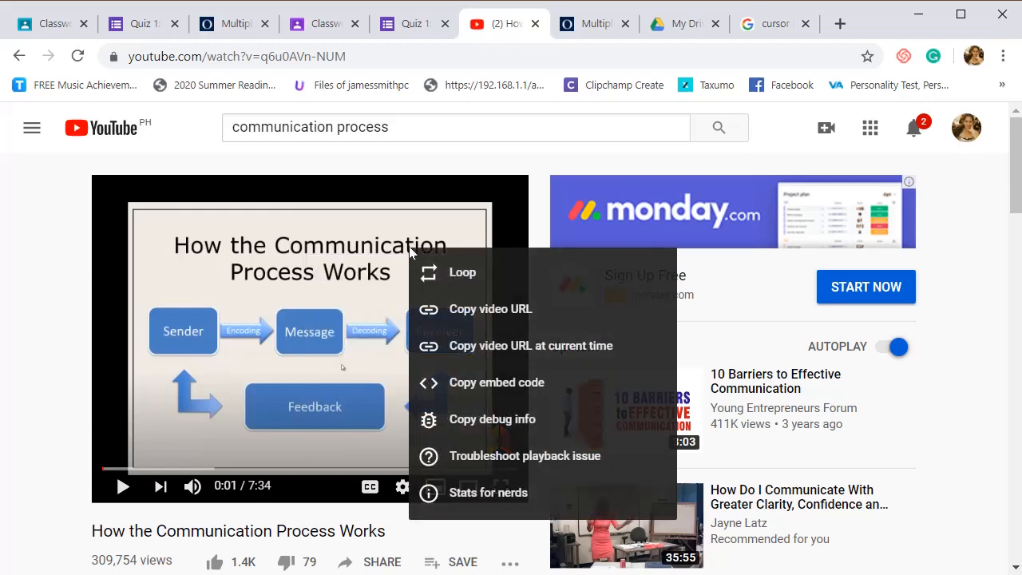
{"action": "left_click", "coordinate": [444, 305]}
- Return to Google Classroom and attach the copied YouTube video URL as a link to the lesson material
{"action": "left_click", "coordinate": [51, 23]}
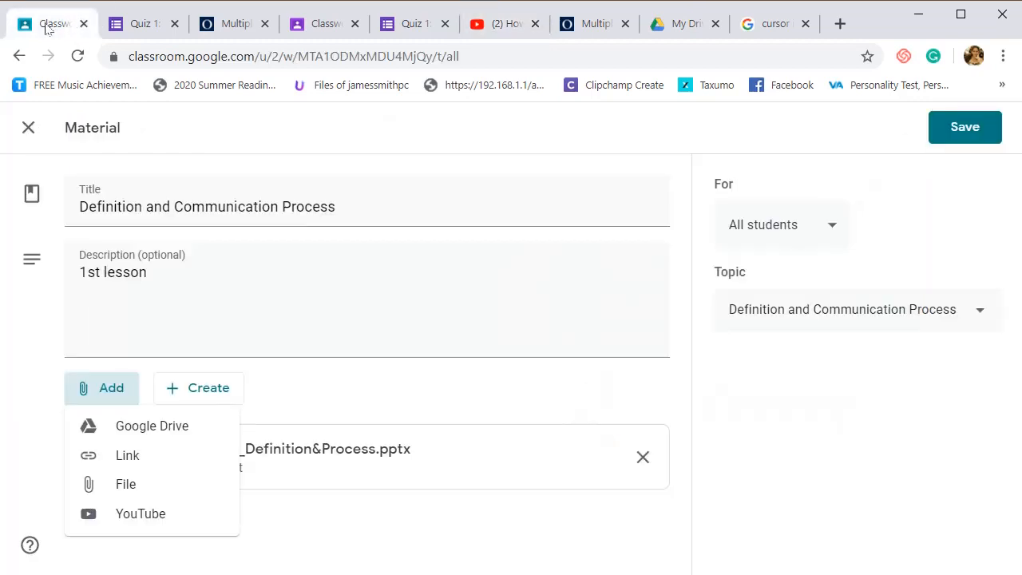
{"action": "left_click", "coordinate": [130, 467]}
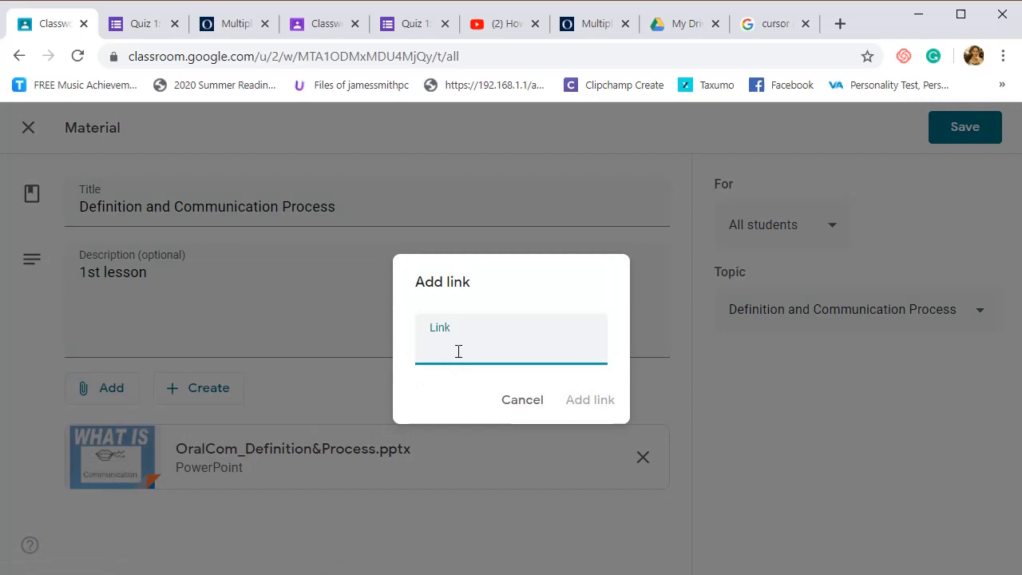
{"action": "right_click", "coordinate": [458, 351]}
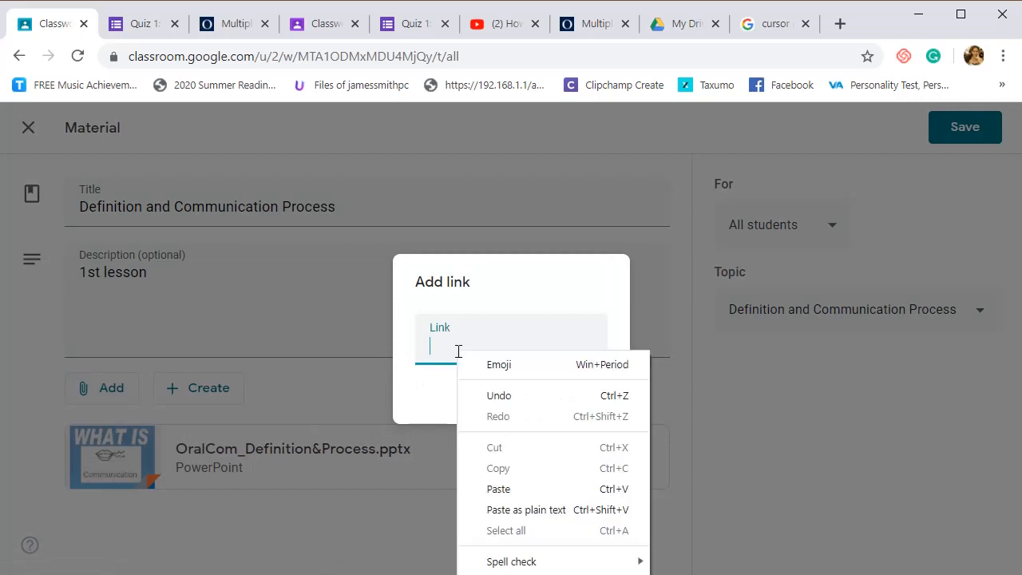
{"action": "left_click", "coordinate": [512, 487]}
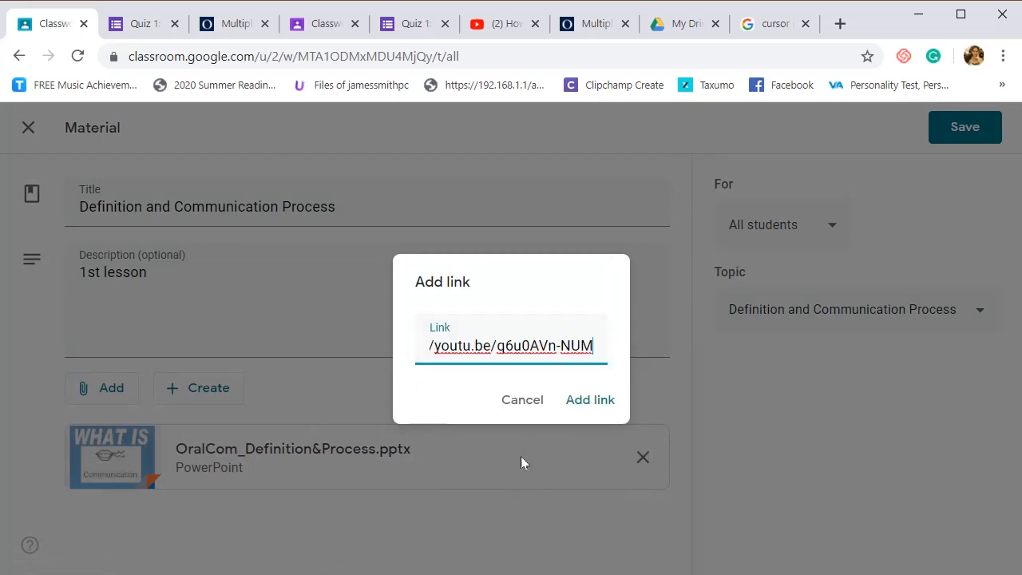
{"action": "left_click", "coordinate": [579, 408]}
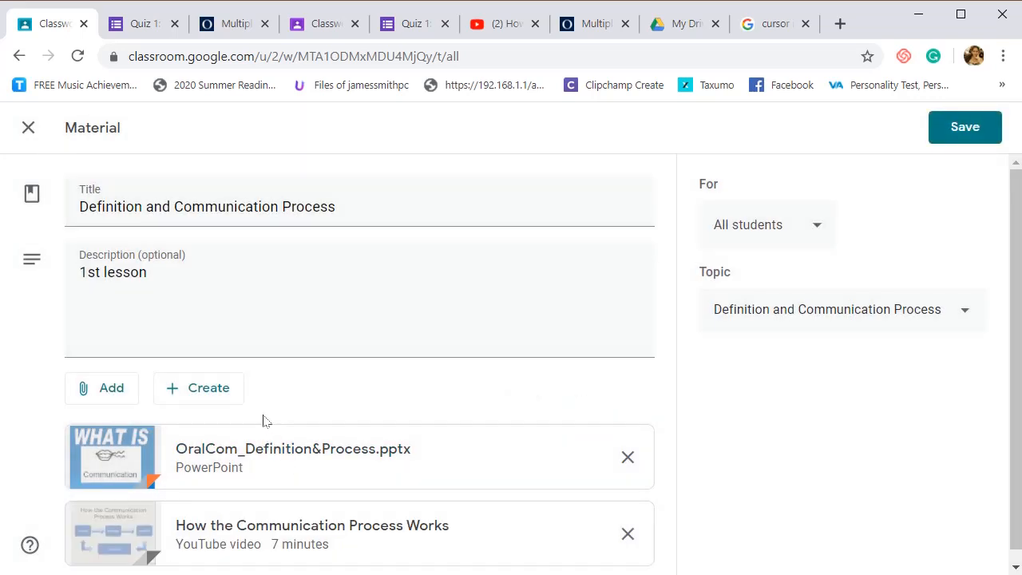
{"action": "scroll", "coordinate": [256, 463], "scroll_direction": "down", "scroll_amount": 1}
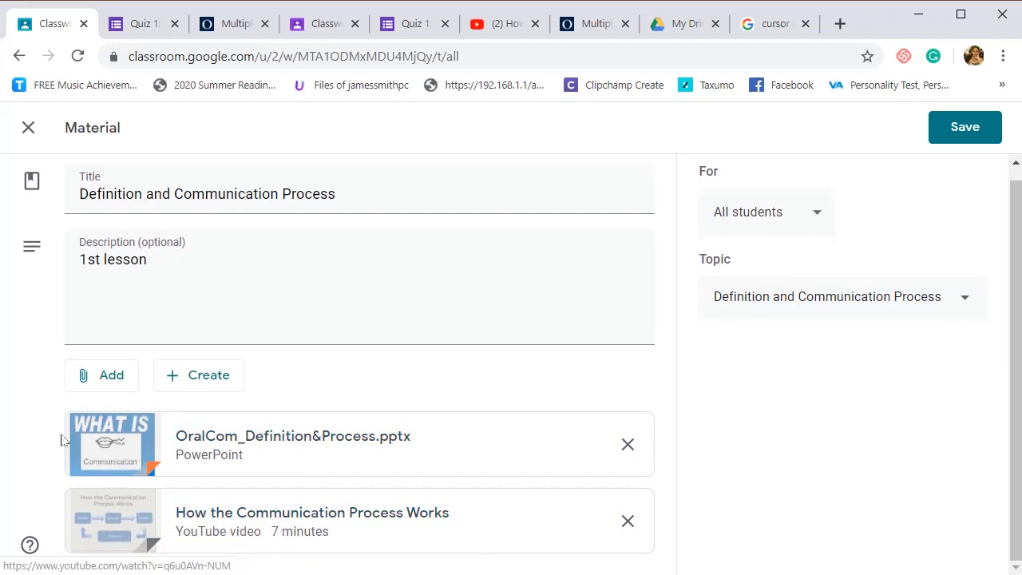
{"action": "left_click", "coordinate": [102, 375]}
{"action": "left_click", "coordinate": [292, 383]}
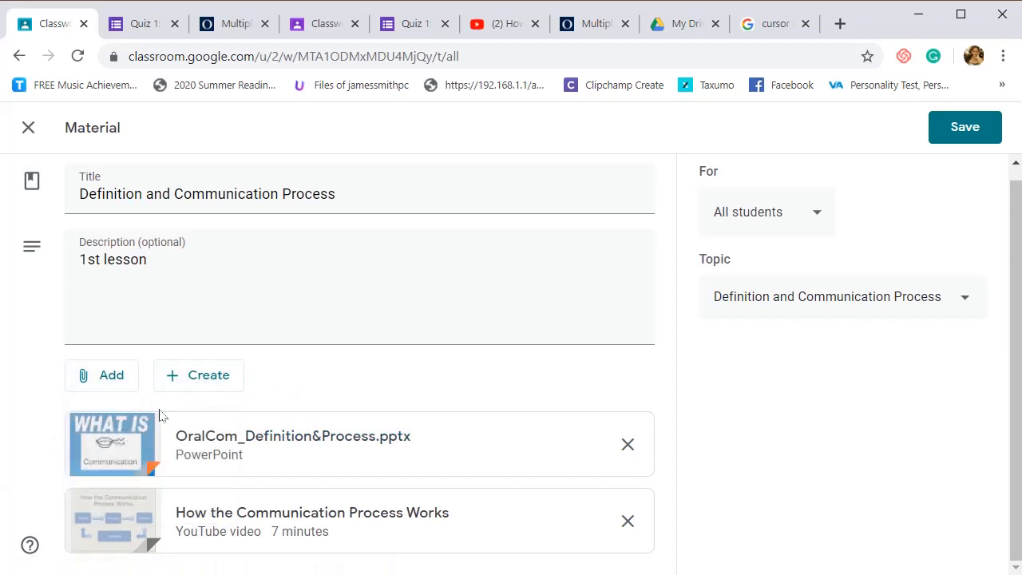
{"action": "left_click", "coordinate": [99, 387]}
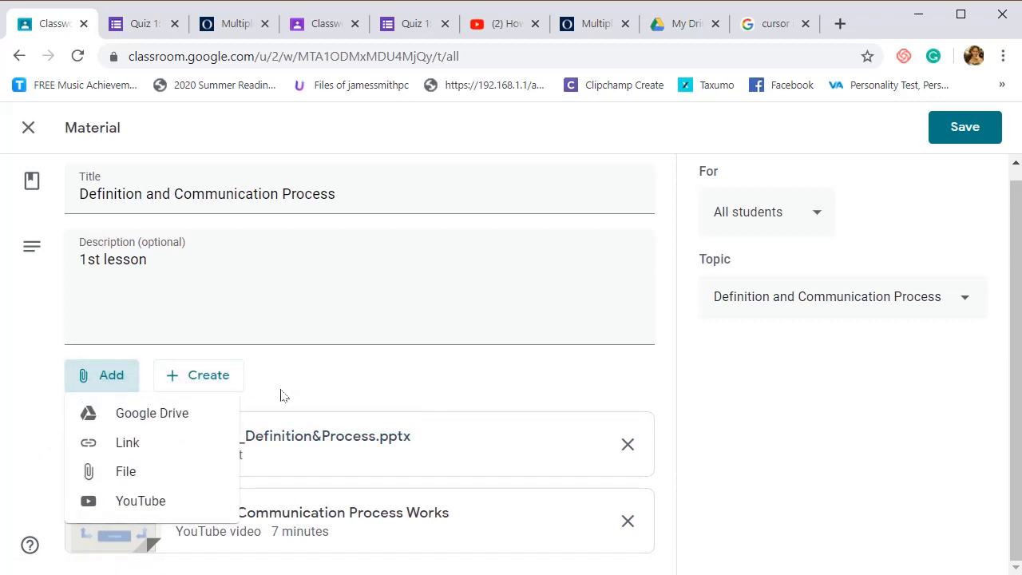
{"action": "left_click", "coordinate": [94, 379]}
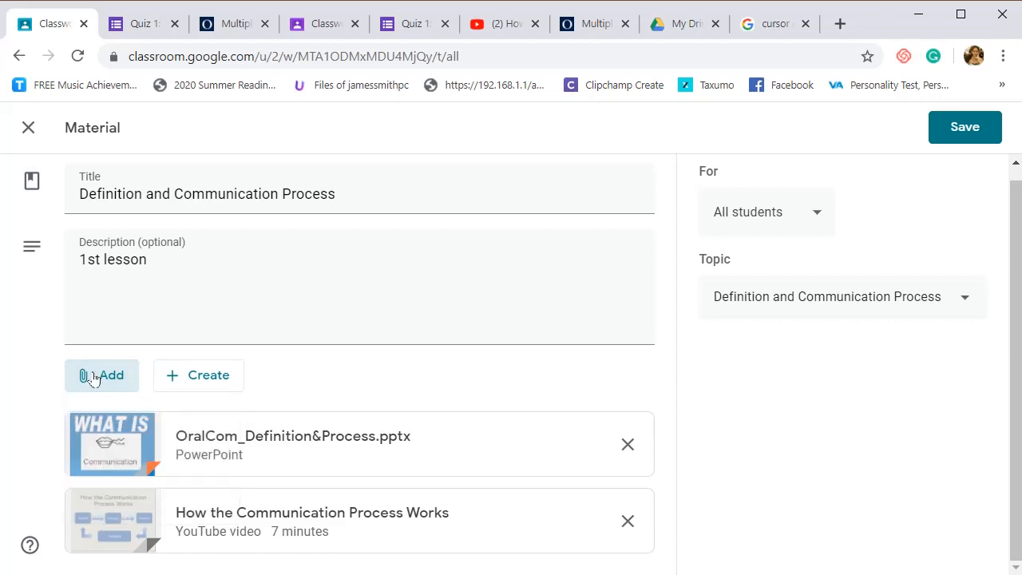
- Save the edited "Definition and Communication Process" material and expand its entry in the topic
{"action": "left_click", "coordinate": [957, 139]}
{"action": "left_click", "coordinate": [428, 353]}
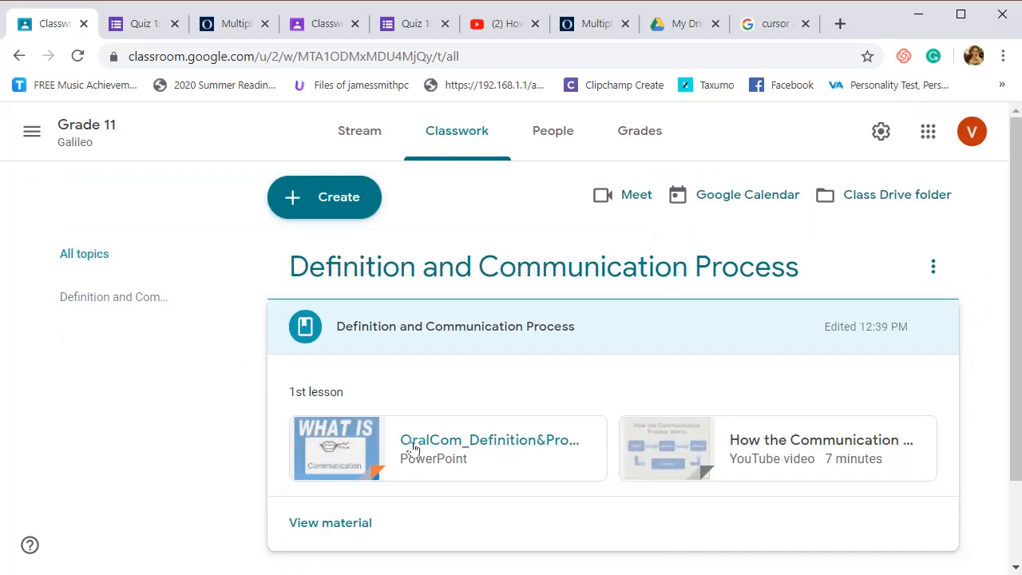
- Preview the material's attached PowerPoint OralCom_Definition&Process.pptx and the video "How the Communication Process Works"
{"action": "left_click", "coordinate": [421, 452]}
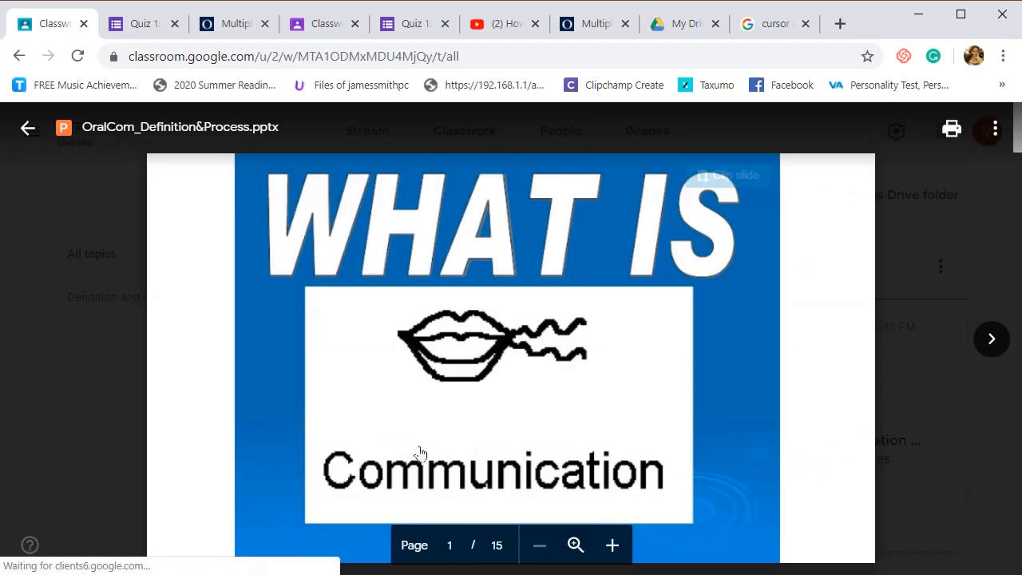
{"action": "left_click", "coordinate": [926, 389]}
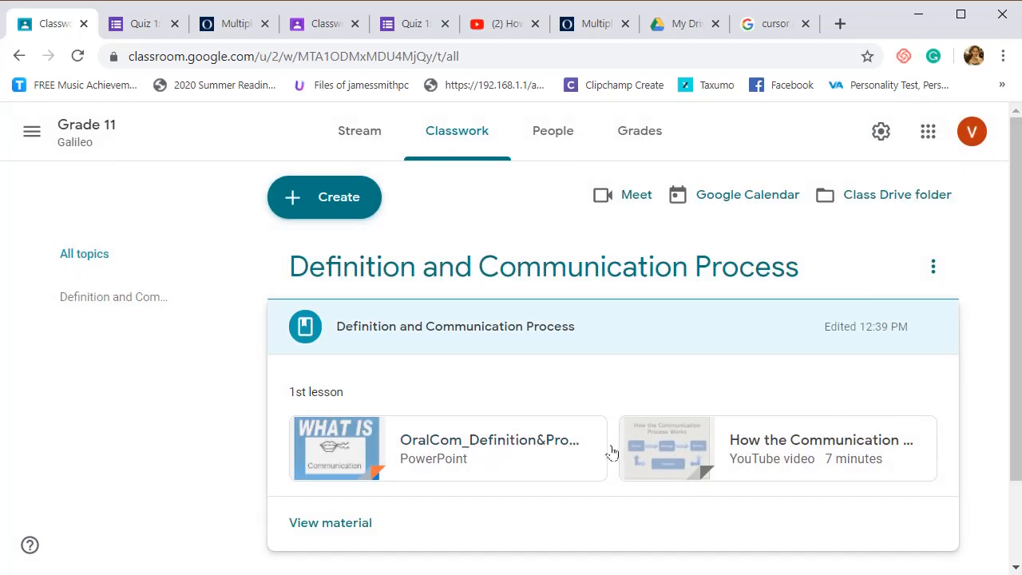
{"action": "left_click", "coordinate": [656, 454]}
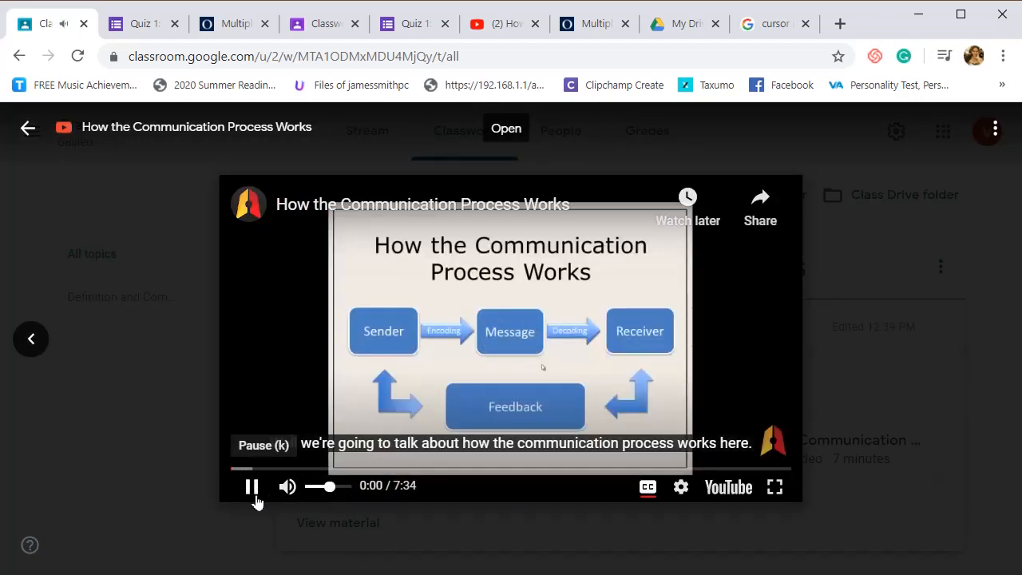
{"action": "left_click", "coordinate": [924, 265]}
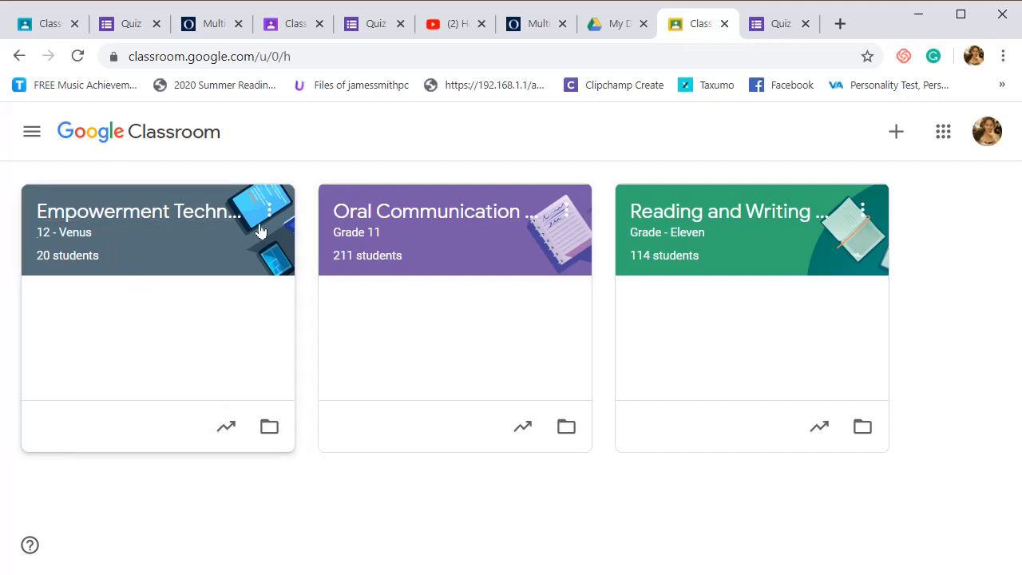
- Switch to the Oral Communication Class for Grade 11 and look over its stream posts and classwork topics
{"action": "left_click", "coordinate": [367, 231]}
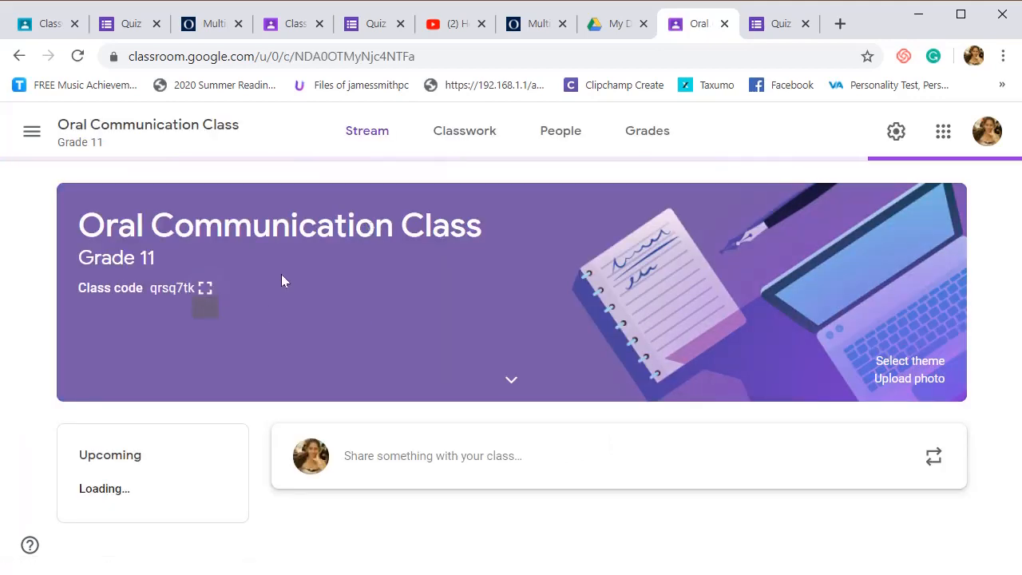
{"action": "scroll", "coordinate": [362, 145], "scroll_direction": "down", "scroll_amount": 3}
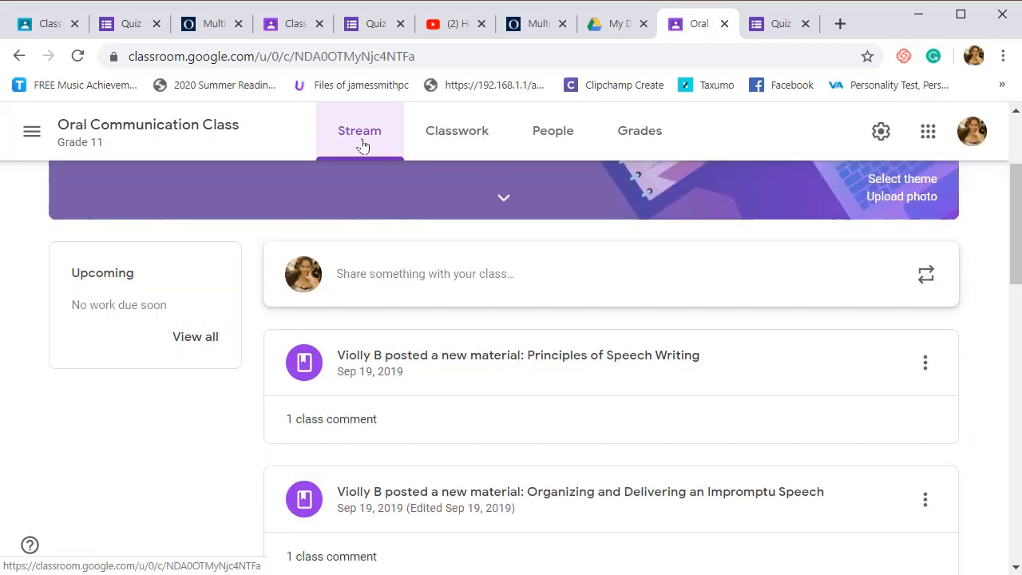
{"action": "left_click", "coordinate": [429, 142]}
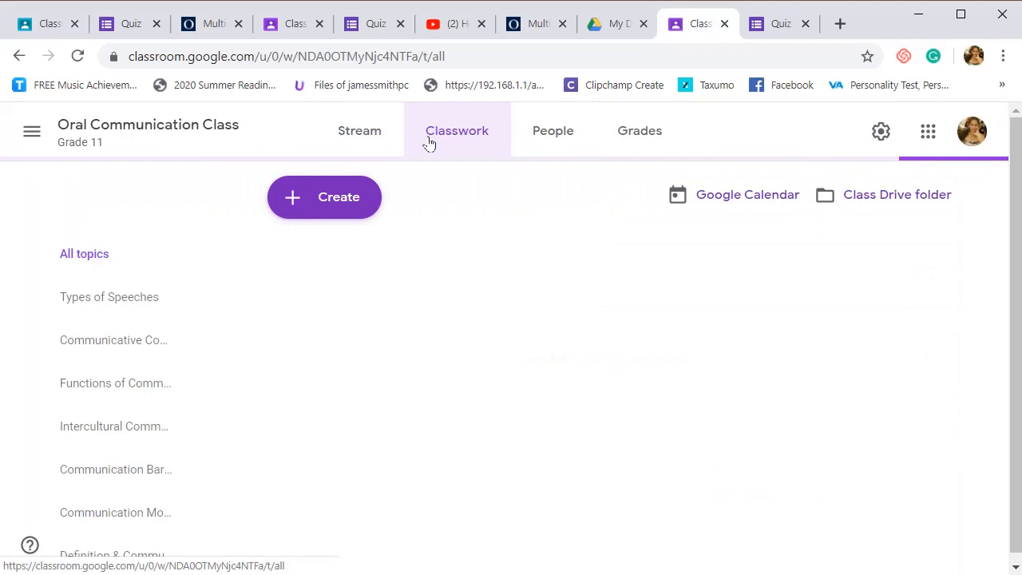
{"action": "scroll", "coordinate": [132, 263], "scroll_direction": "down", "scroll_amount": 1}
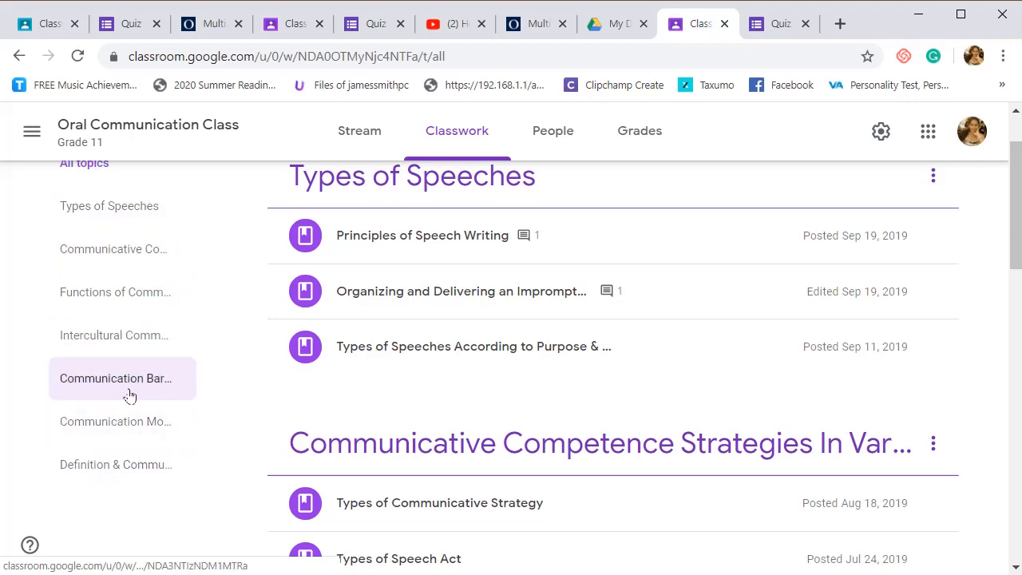
{"action": "left_click", "coordinate": [95, 218]}
{"action": "scroll", "coordinate": [96, 219], "scroll_direction": "up", "scroll_amount": 1}
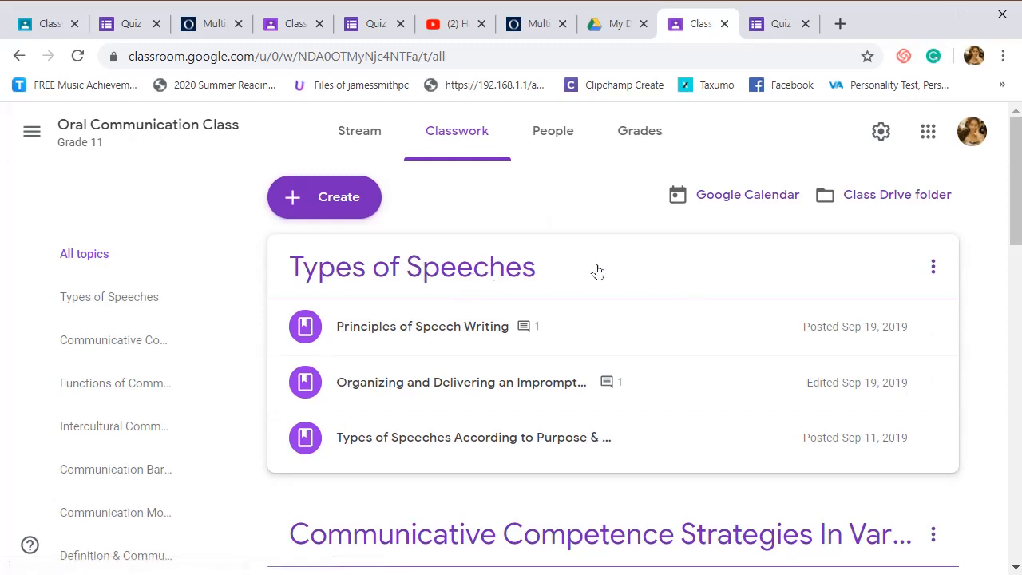
- Examine the "Definition & The Communication Process" material, Quiz 1 and the "Principles of Speech Writing" material in the classwork
{"action": "scroll", "coordinate": [582, 269], "scroll_direction": "down", "scroll_amount": 15}
{"action": "scroll", "coordinate": [601, 391], "scroll_direction": "down", "scroll_amount": 2}
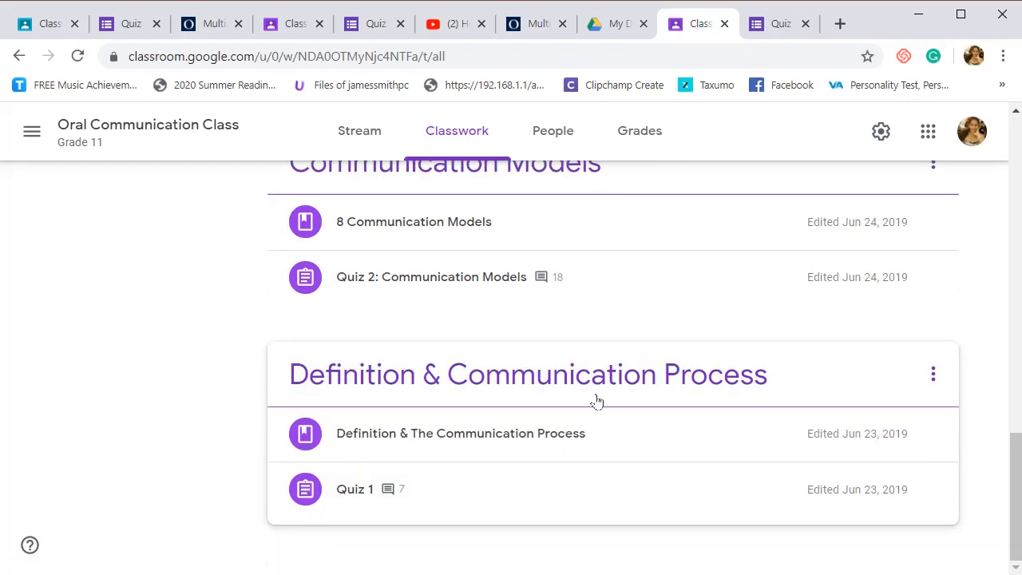
{"action": "left_click", "coordinate": [390, 434]}
{"action": "left_click", "coordinate": [389, 437]}
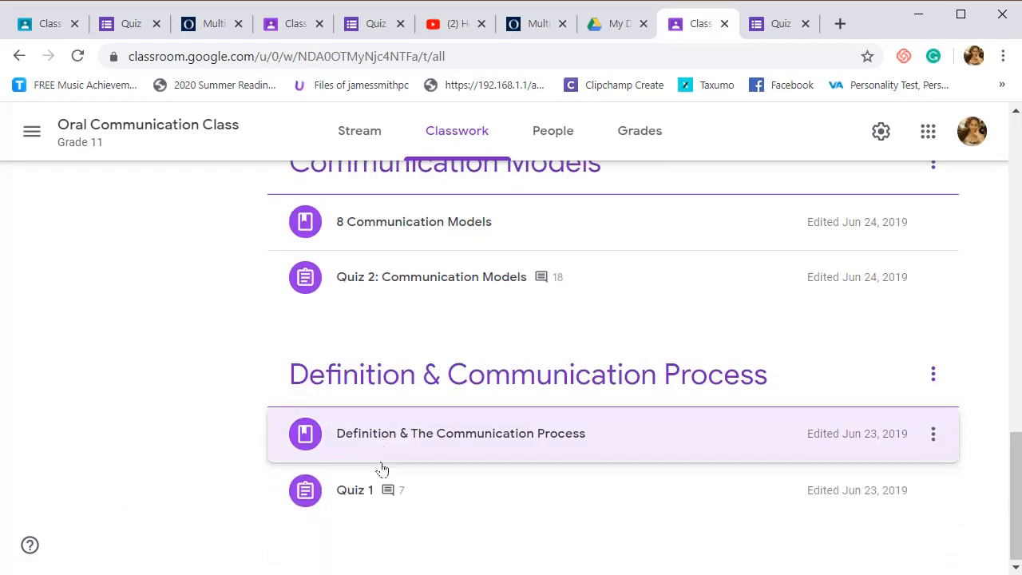
{"action": "left_click", "coordinate": [365, 489]}
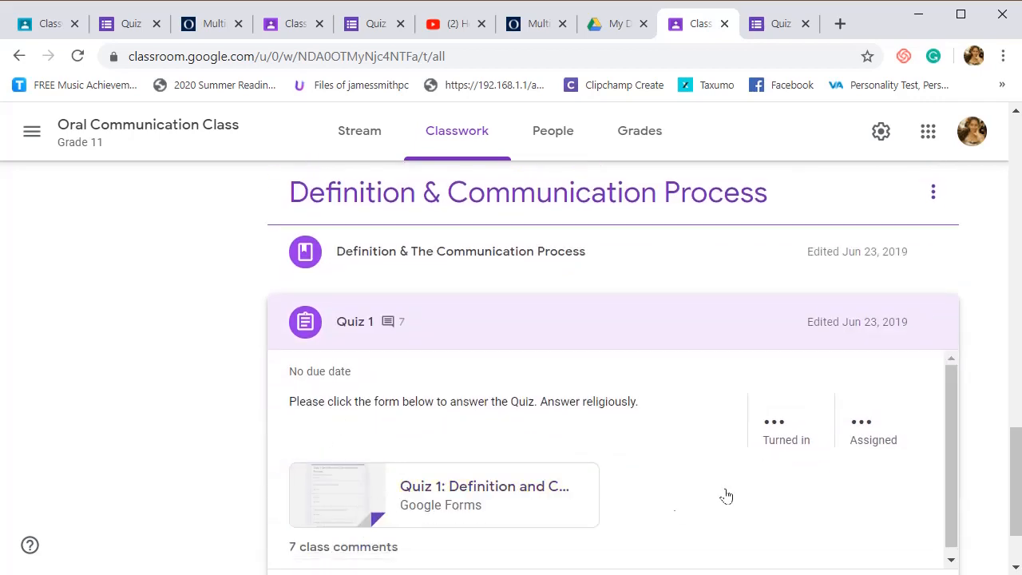
{"action": "left_click", "coordinate": [486, 322]}
{"action": "left_click", "coordinate": [452, 481]}
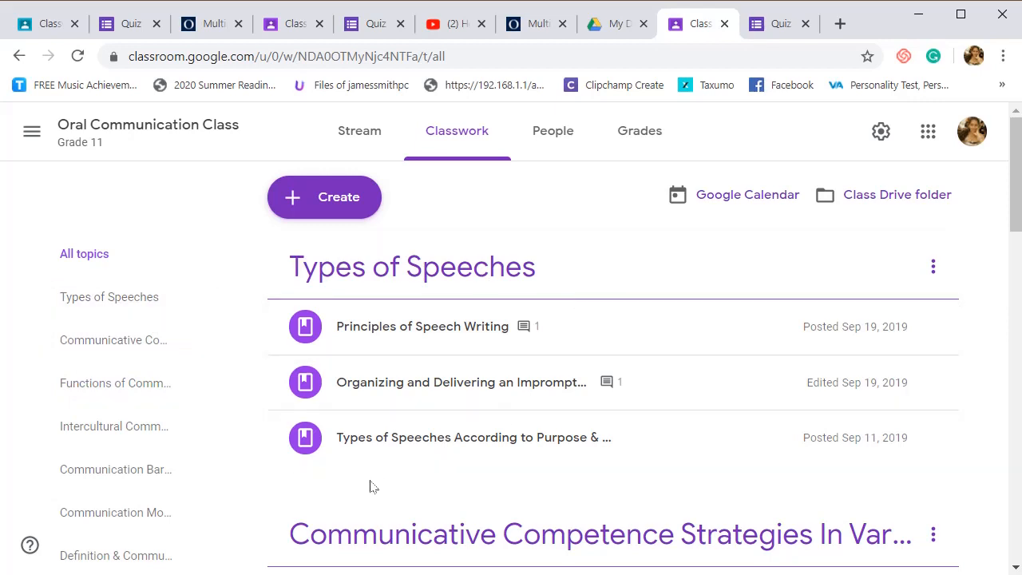
{"action": "left_click", "coordinate": [474, 327]}
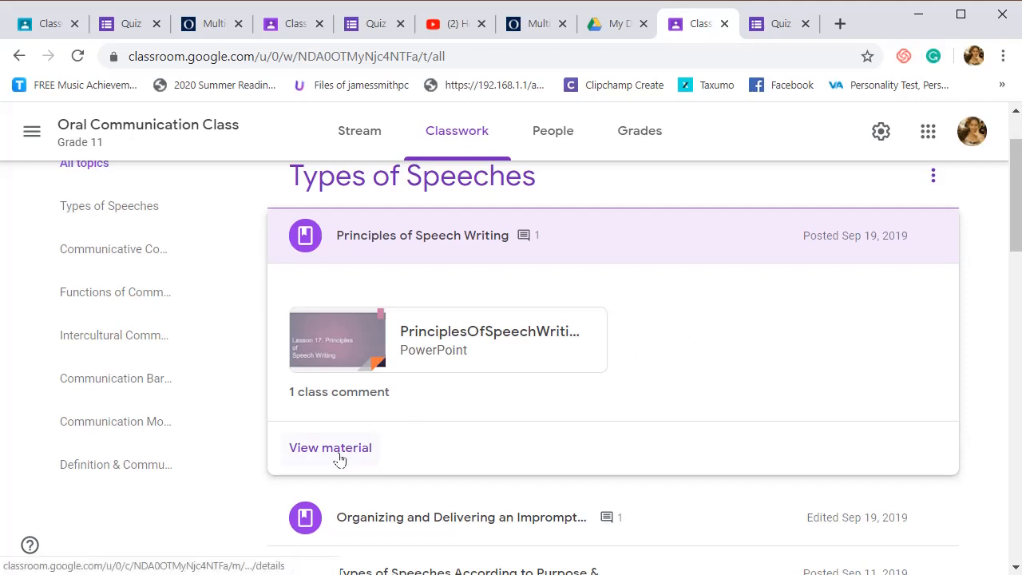
{"action": "scroll", "coordinate": [523, 378], "scroll_direction": "up", "scroll_amount": 1}
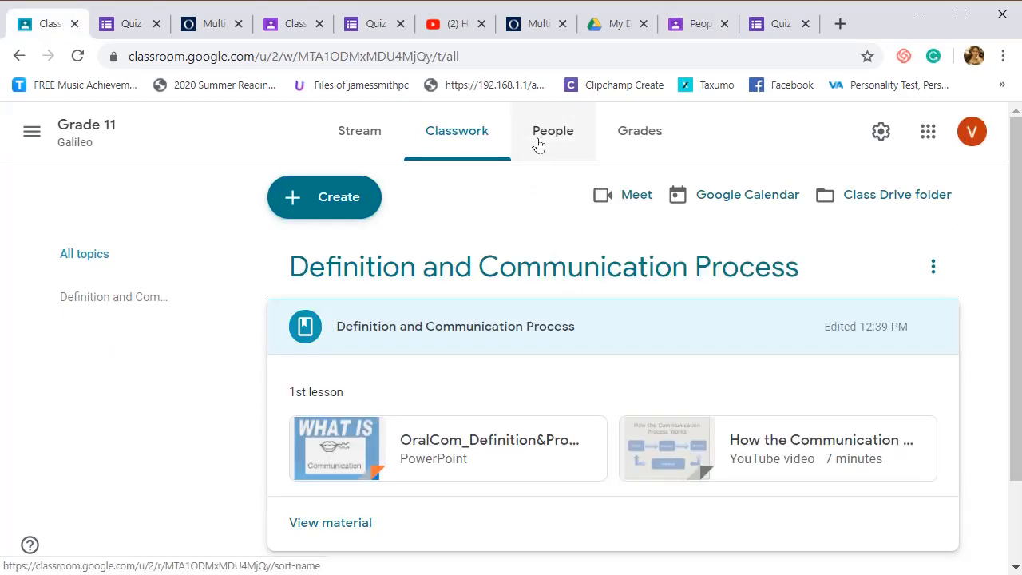
- View the people of the Grade 11 Galileo class, open the student invitation dialog and cancel it
{"action": "left_click", "coordinate": [555, 133]}
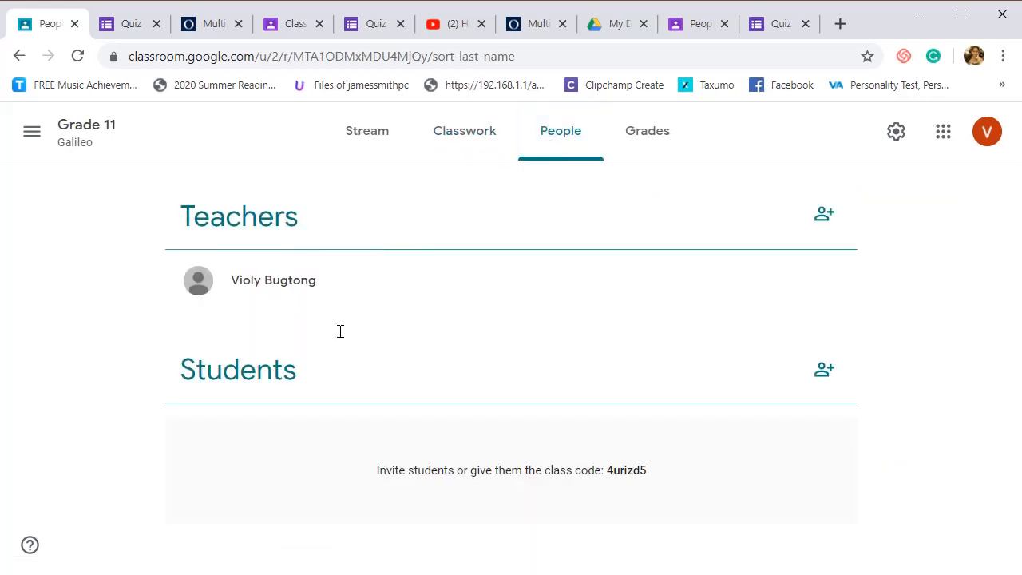
{"action": "left_click", "coordinate": [821, 371]}
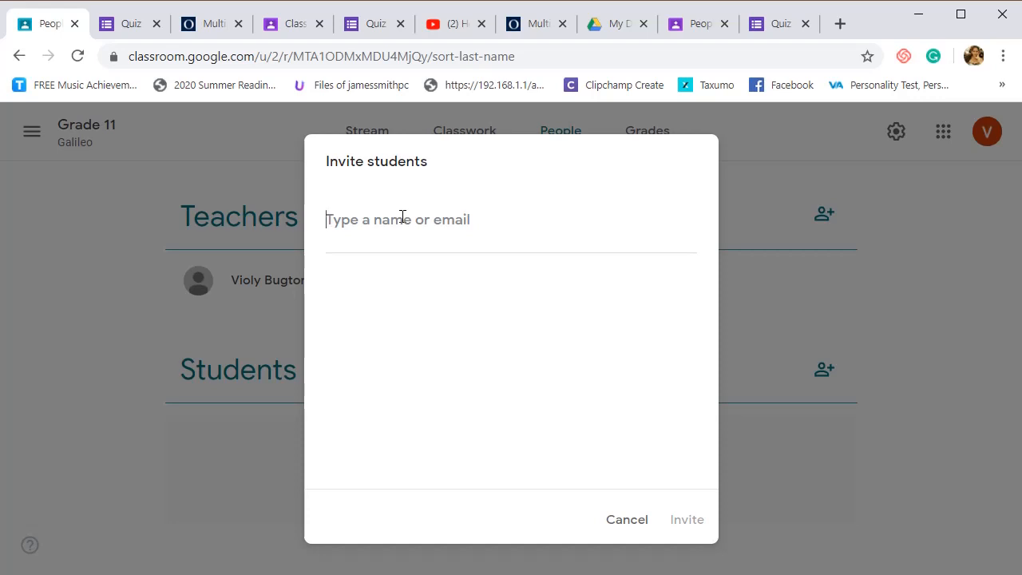
{"action": "left_click", "coordinate": [613, 521]}
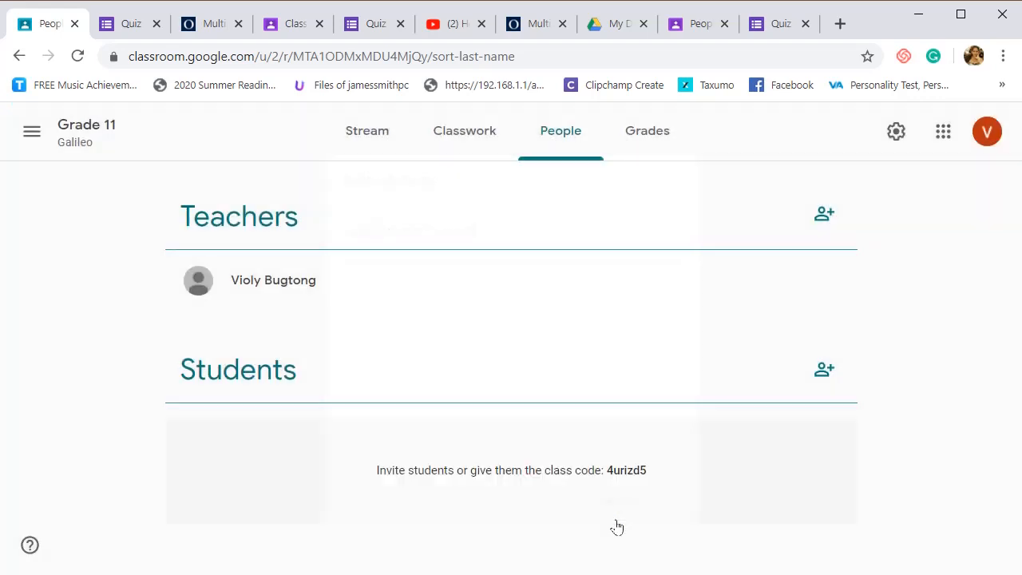
- Return to the Grade 11 Galileo stream, enlarge the class code, copy it and close the enlarged view
{"action": "left_click", "coordinate": [97, 137]}
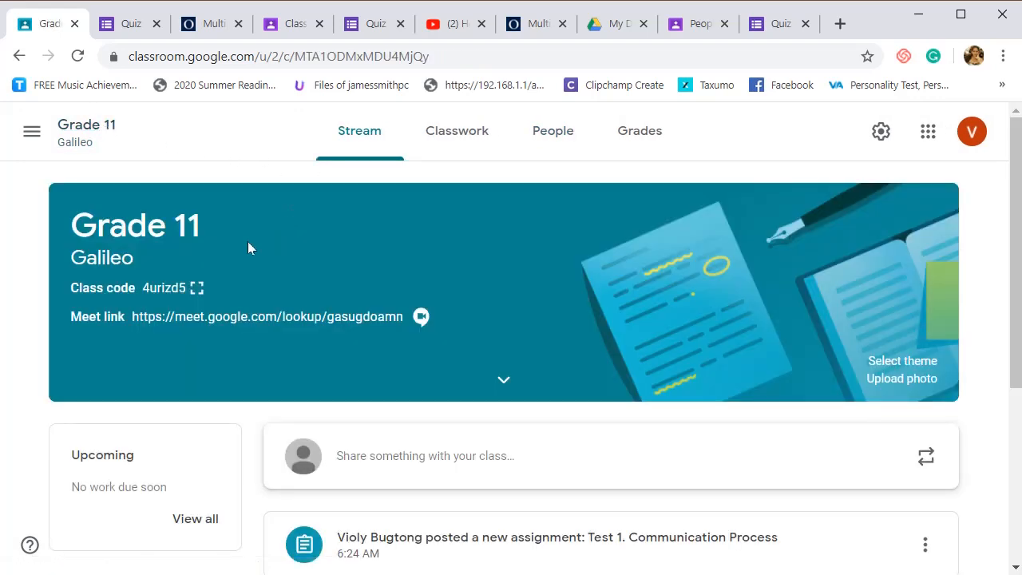
{"action": "scroll", "coordinate": [381, 312], "scroll_direction": "down", "scroll_amount": 4}
{"action": "scroll", "coordinate": [381, 311], "scroll_direction": "up", "scroll_amount": 4}
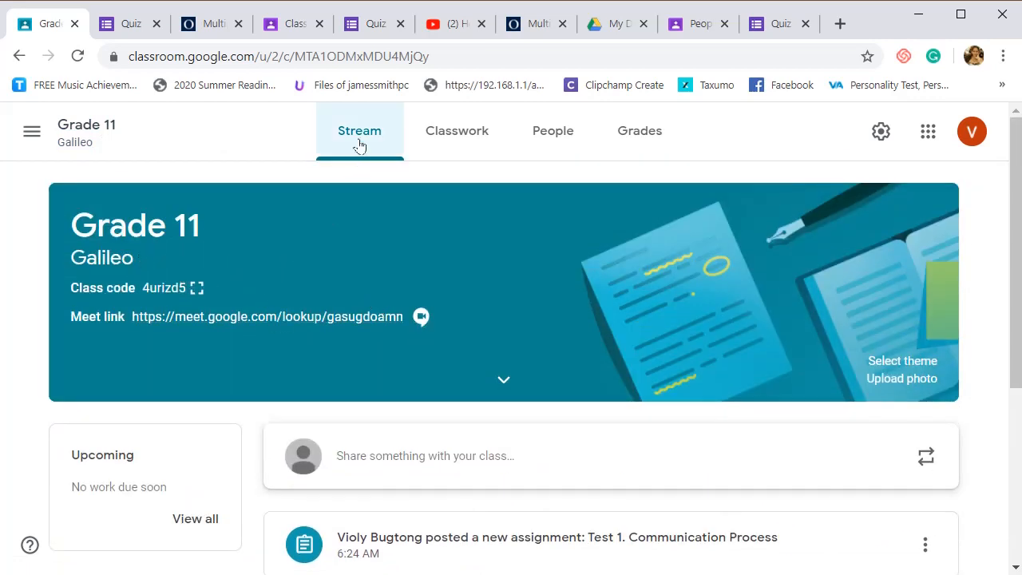
{"action": "left_click", "coordinate": [196, 289]}
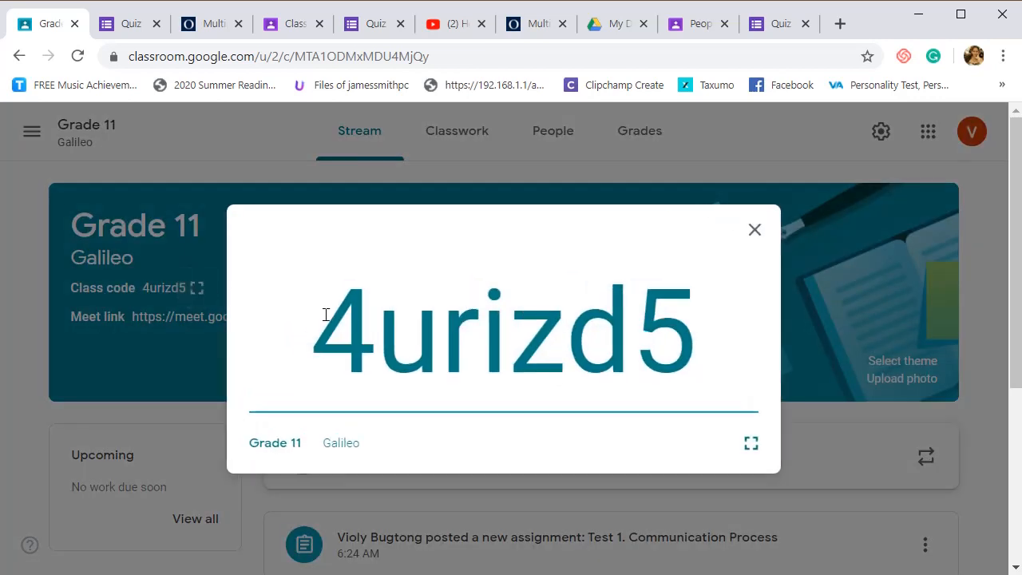
{"action": "left_click_drag", "start_coordinate": [329, 316], "coordinate": [681, 316]}
{"action": "right_click", "coordinate": [599, 320]}
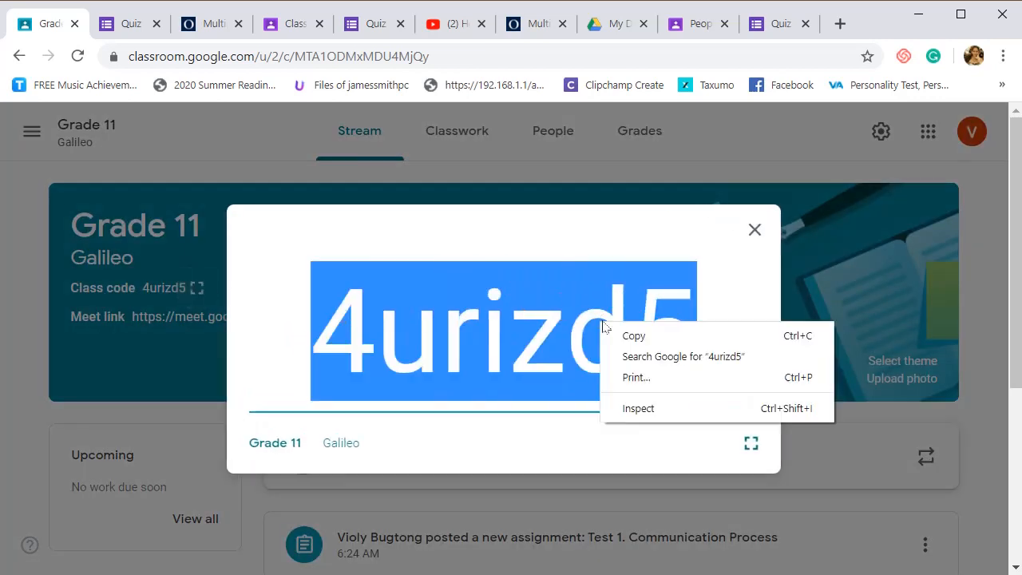
{"action": "left_click", "coordinate": [631, 336]}
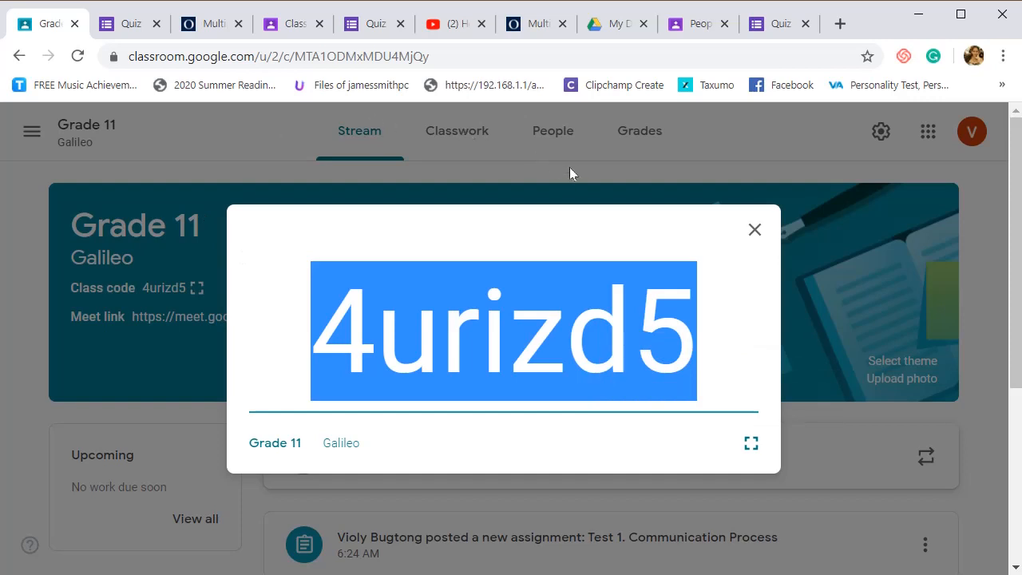
{"action": "left_click", "coordinate": [750, 230]}
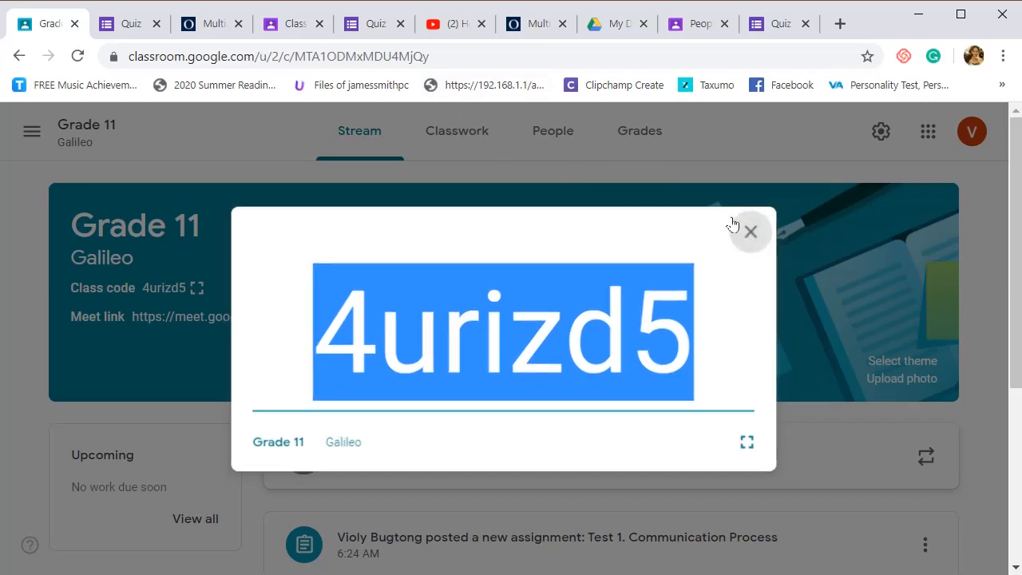
- View the Grade 11 Galileo class's classwork, people and grades pages
{"action": "left_click", "coordinate": [482, 150]}
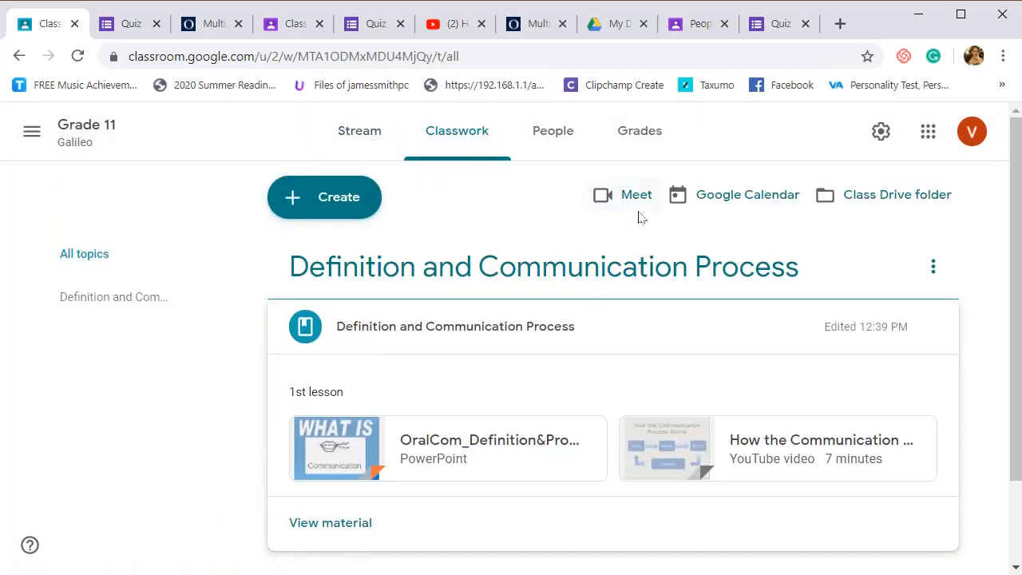
{"action": "left_click", "coordinate": [579, 134]}
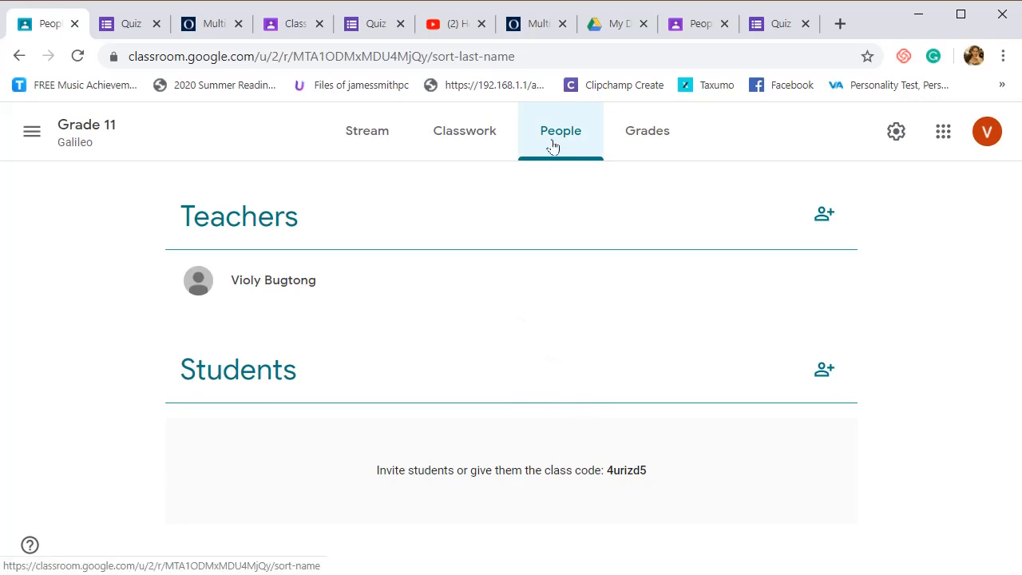
{"action": "left_click", "coordinate": [649, 140]}
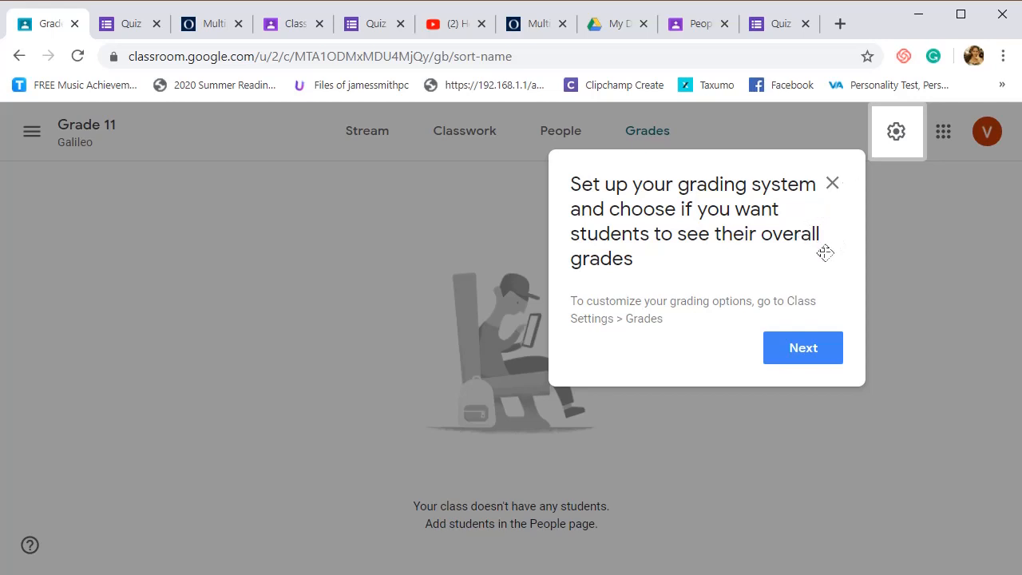
- Open the Grade 11 Galileo class settings, dismiss the grading system tip and examine the class details
{"action": "left_click", "coordinate": [895, 132]}
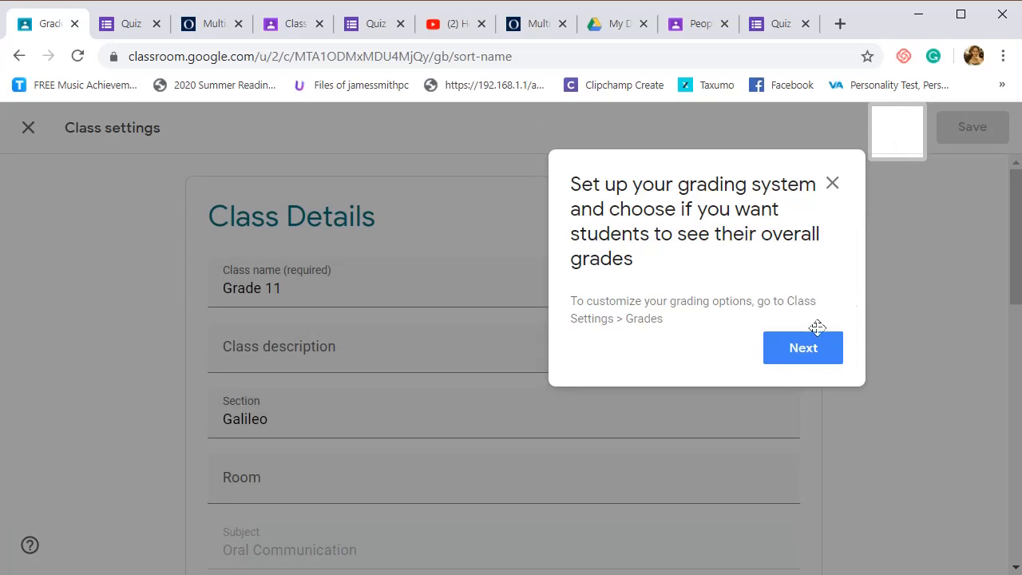
{"action": "left_click", "coordinate": [804, 348]}
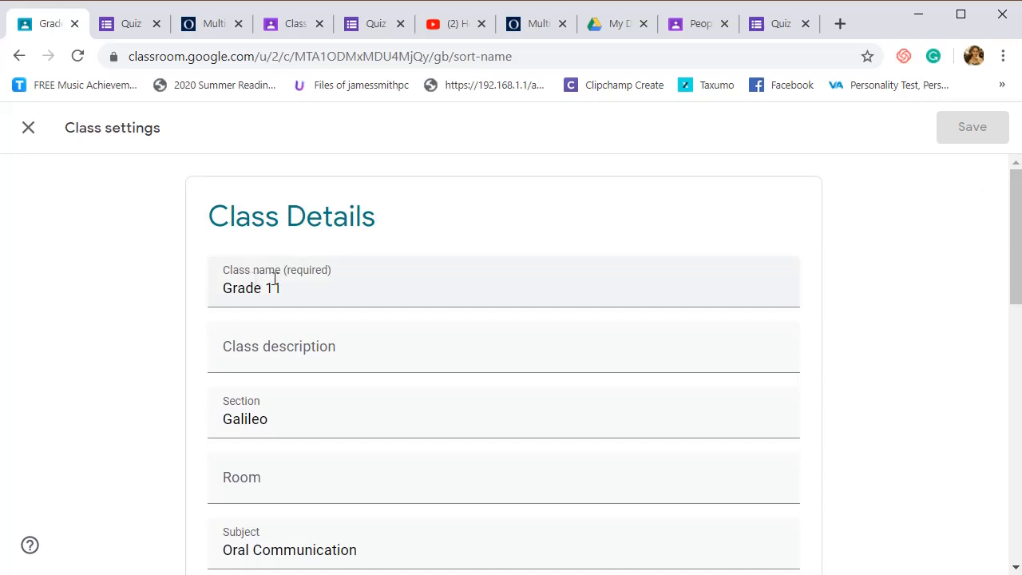
{"action": "scroll", "coordinate": [382, 338], "scroll_direction": "down", "scroll_amount": 2}
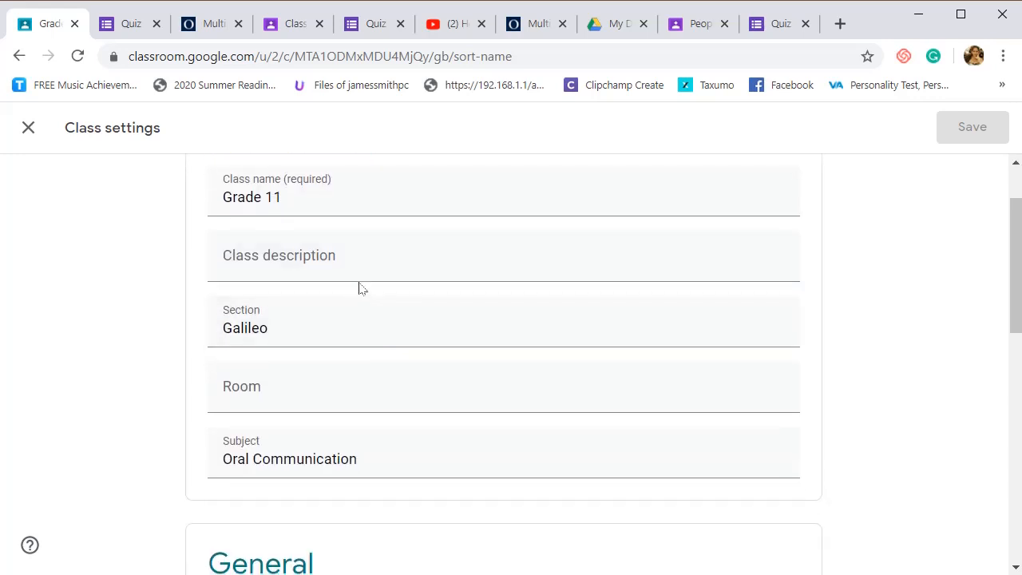
{"action": "left_click", "coordinate": [365, 266]}
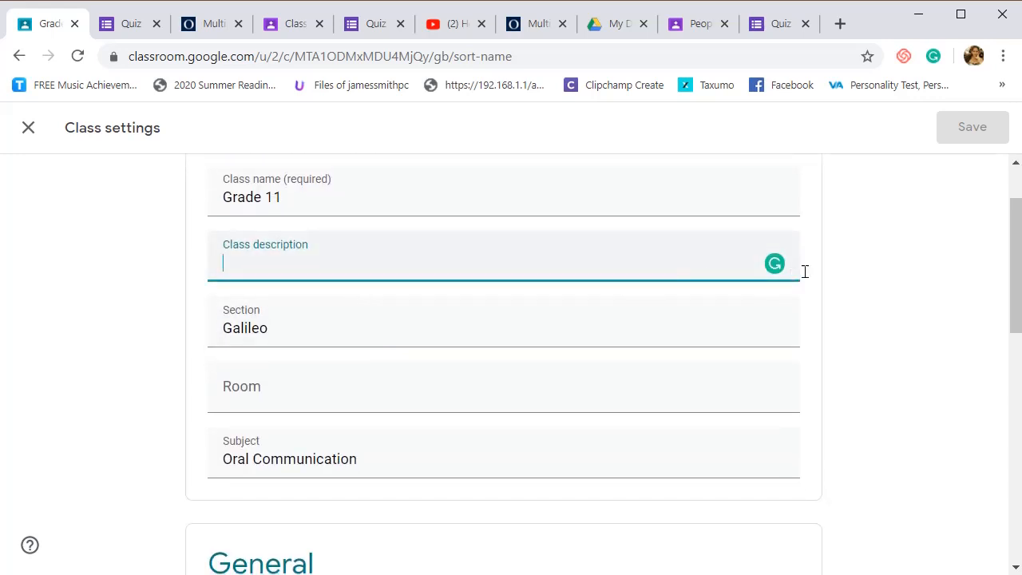
{"action": "left_click", "coordinate": [845, 272]}
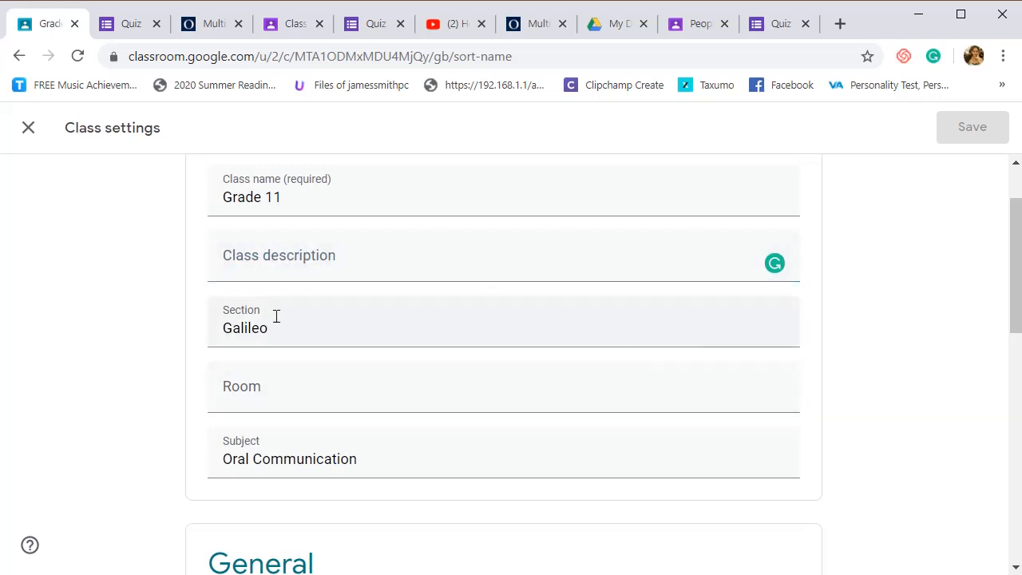
{"action": "scroll", "coordinate": [300, 316], "scroll_direction": "down", "scroll_amount": 4}
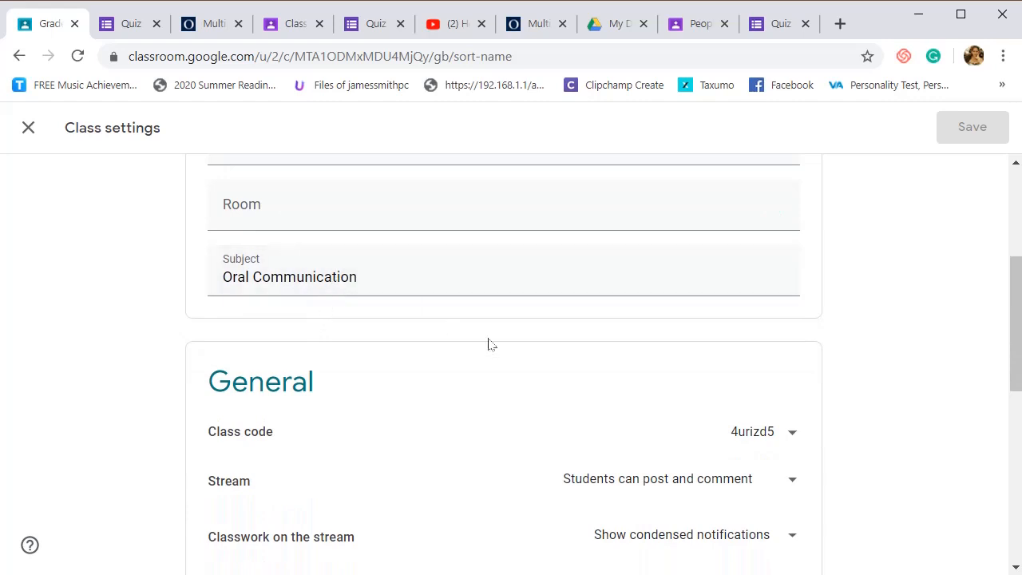
- Copy the class code from the General section of the class settings
{"action": "scroll", "coordinate": [491, 344], "scroll_direction": "down", "scroll_amount": 2}
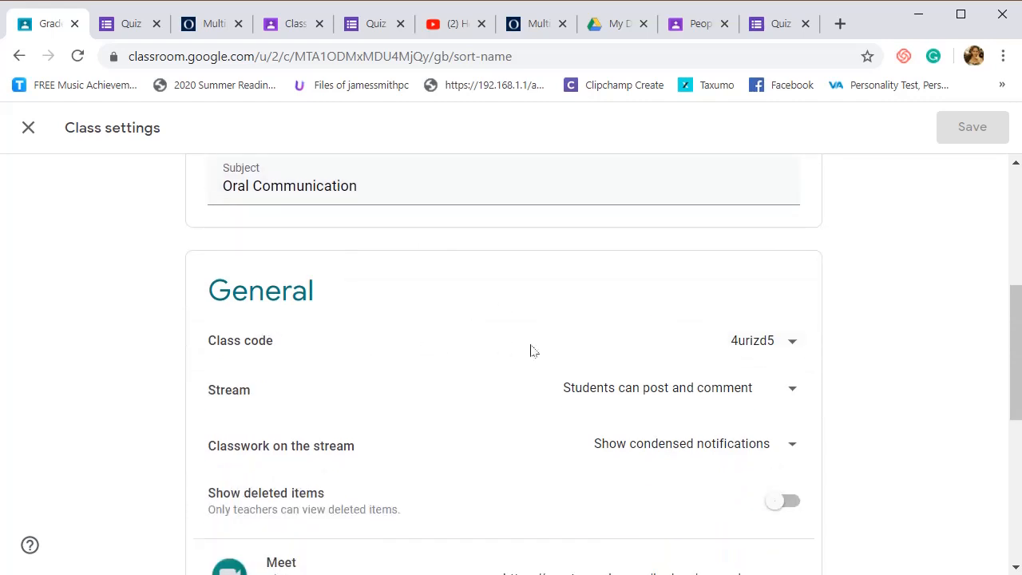
{"action": "left_click", "coordinate": [769, 340]}
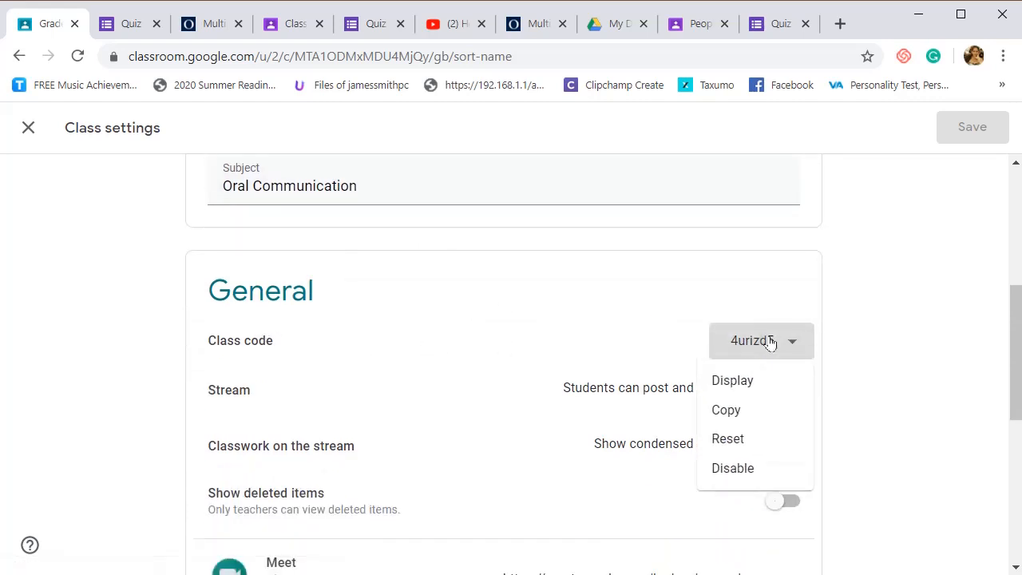
{"action": "left_click", "coordinate": [757, 411]}
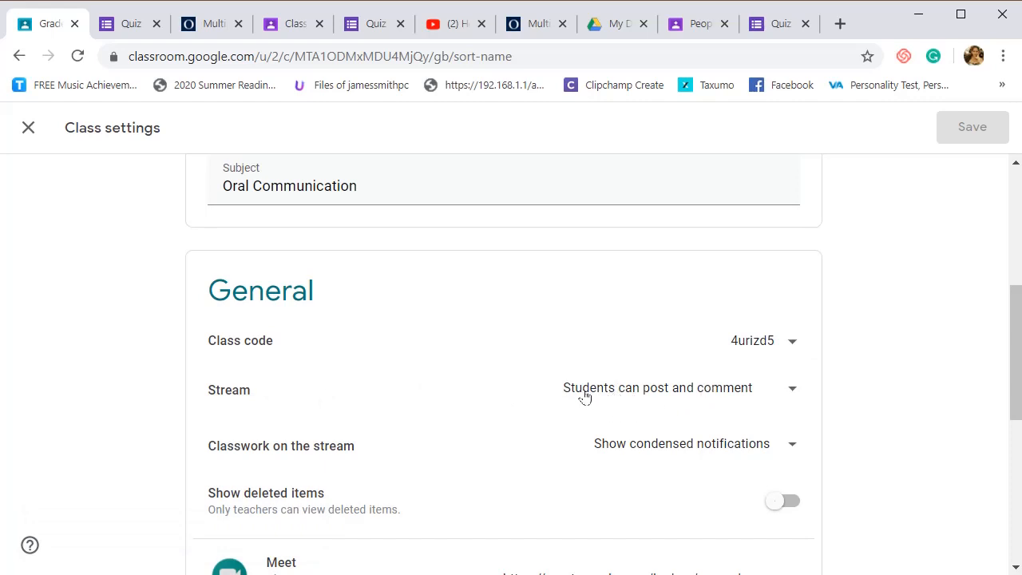
- Review the posting and classwork notification options, keeping "Students can post and comment" and "Show condensed notifications"
{"action": "left_click", "coordinate": [710, 399]}
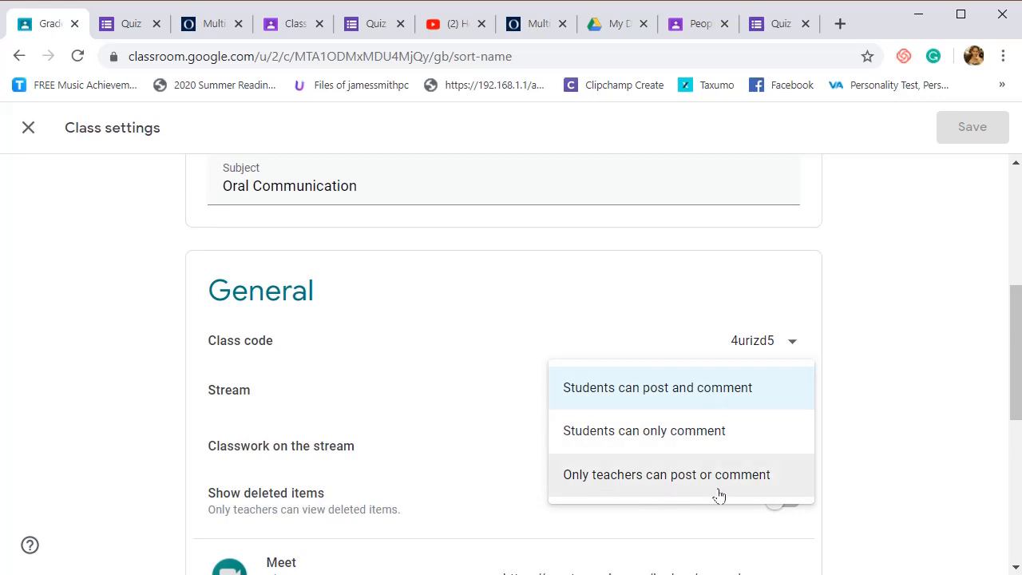
{"action": "left_click", "coordinate": [661, 395]}
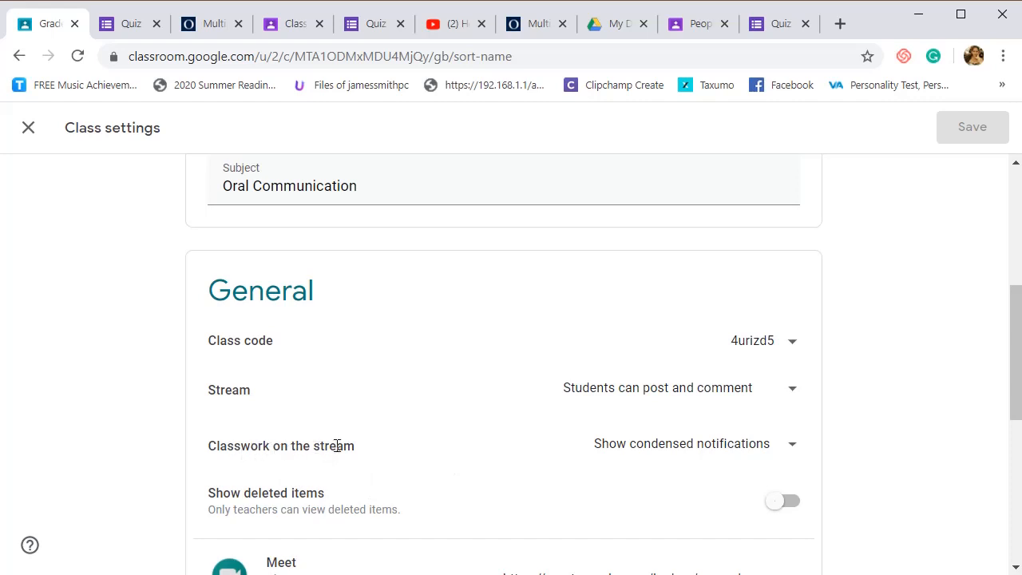
{"action": "left_click", "coordinate": [670, 444]}
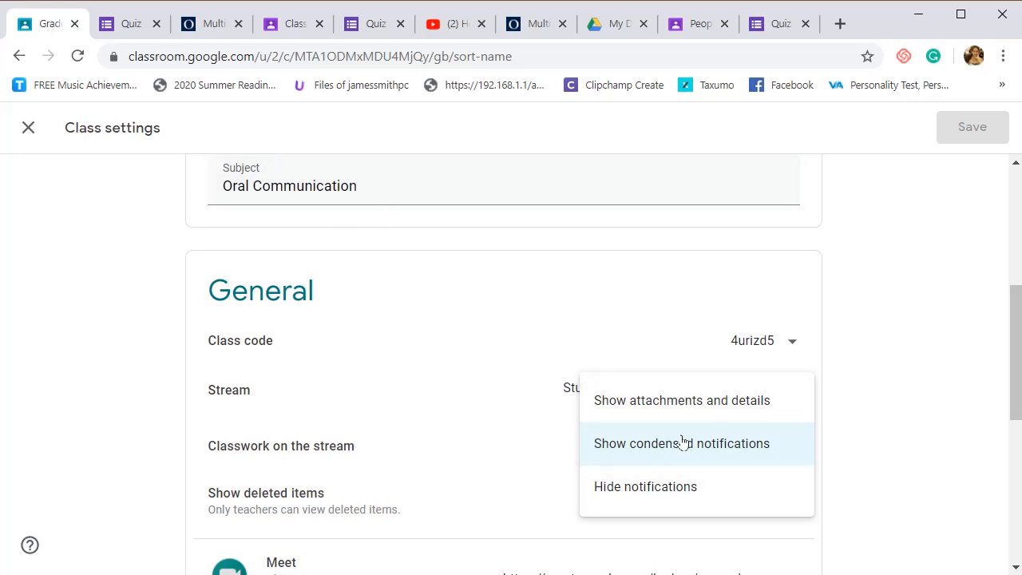
{"action": "left_click", "coordinate": [683, 448]}
- Copy the class's Meet link and turn off its visibility to students
{"action": "scroll", "coordinate": [467, 301], "scroll_direction": "down", "scroll_amount": 2}
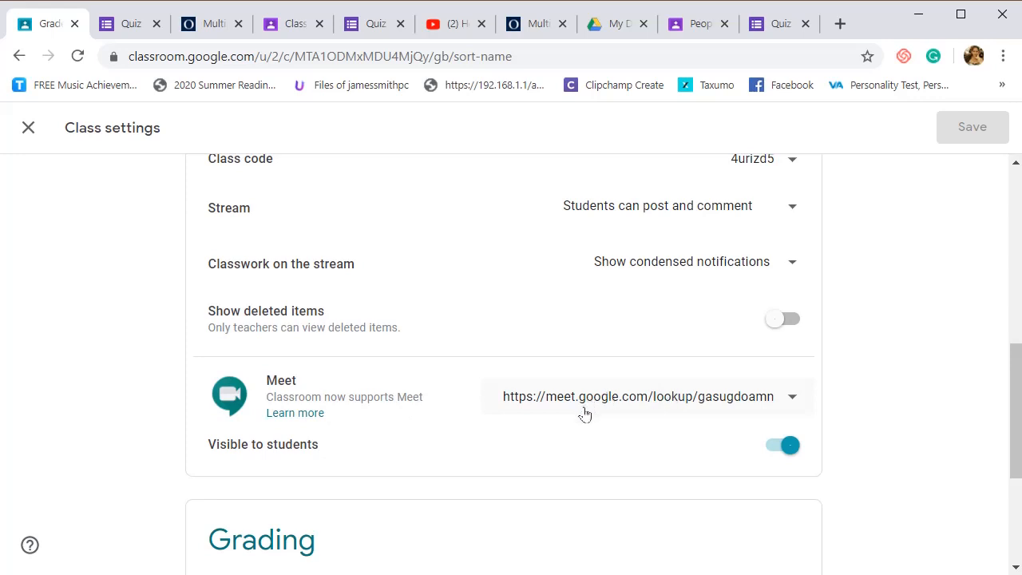
{"action": "left_click", "coordinate": [624, 406]}
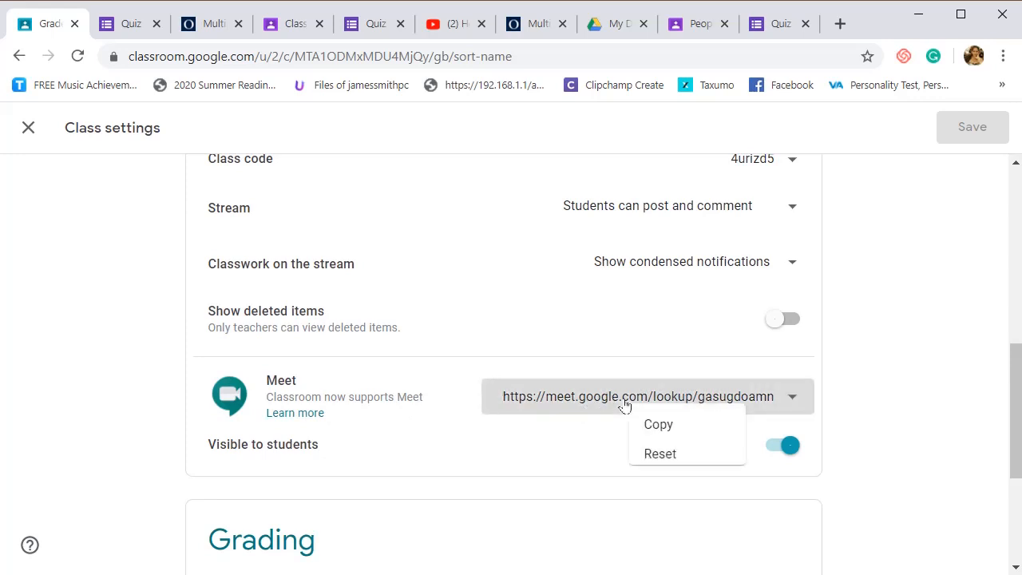
{"action": "left_click", "coordinate": [712, 439]}
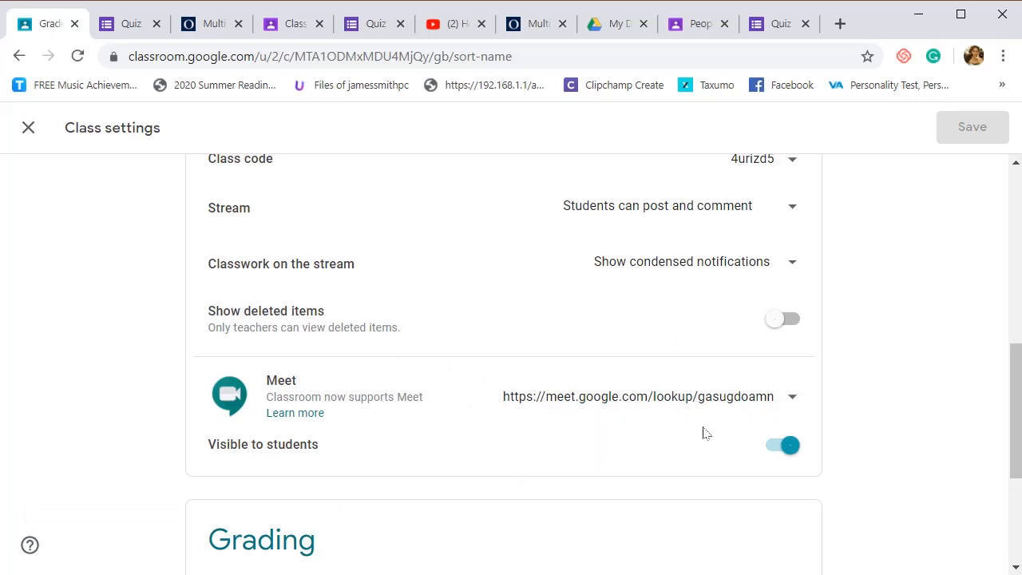
{"action": "left_click", "coordinate": [779, 447]}
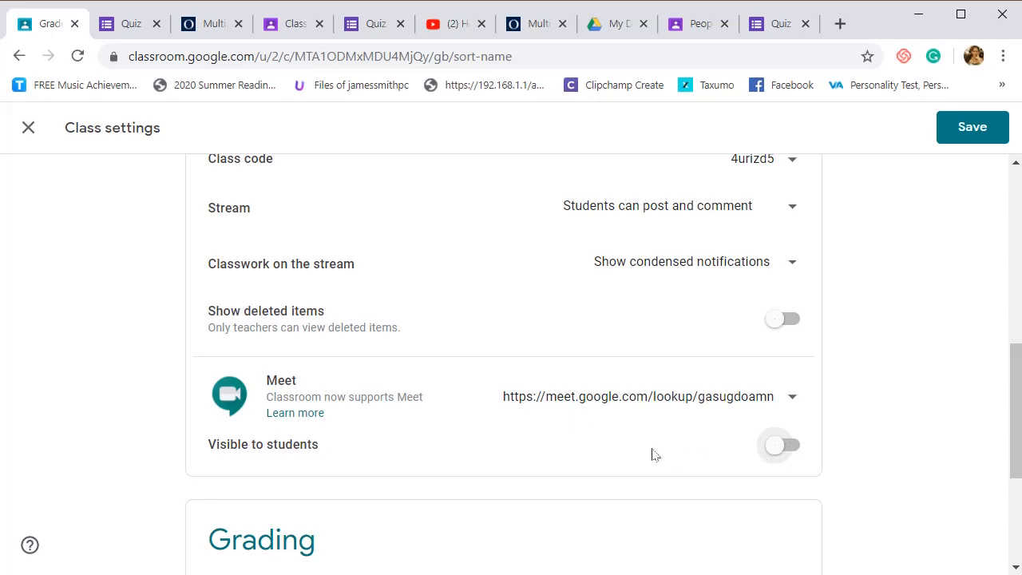
- Check the overall grade calculation options without changing them and save the class settings
{"action": "scroll", "coordinate": [651, 454], "scroll_direction": "down", "scroll_amount": 3}
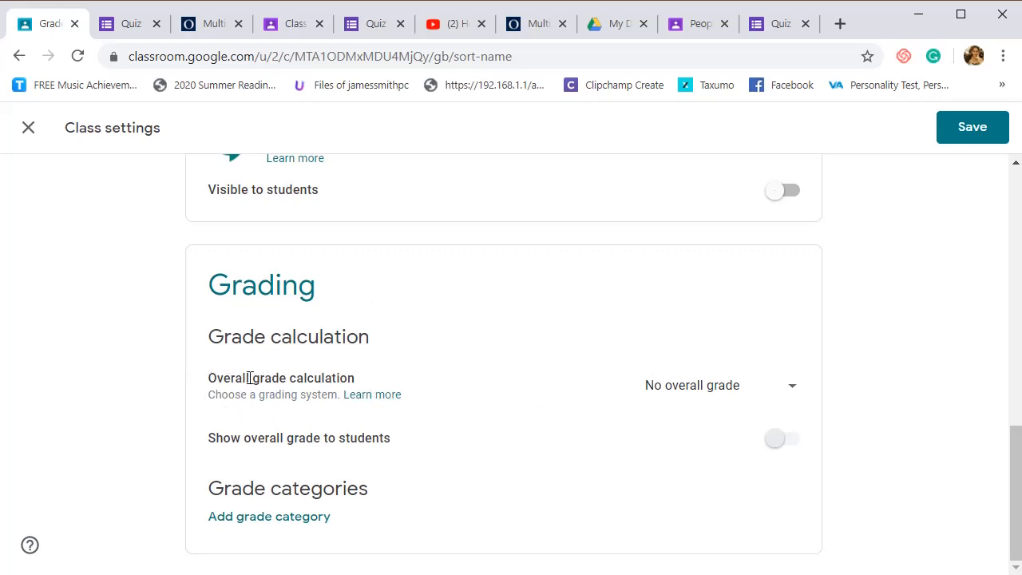
{"action": "left_click", "coordinate": [659, 394]}
{"action": "left_click", "coordinate": [562, 398]}
{"action": "scroll", "coordinate": [426, 367], "scroll_direction": "up", "scroll_amount": 10}
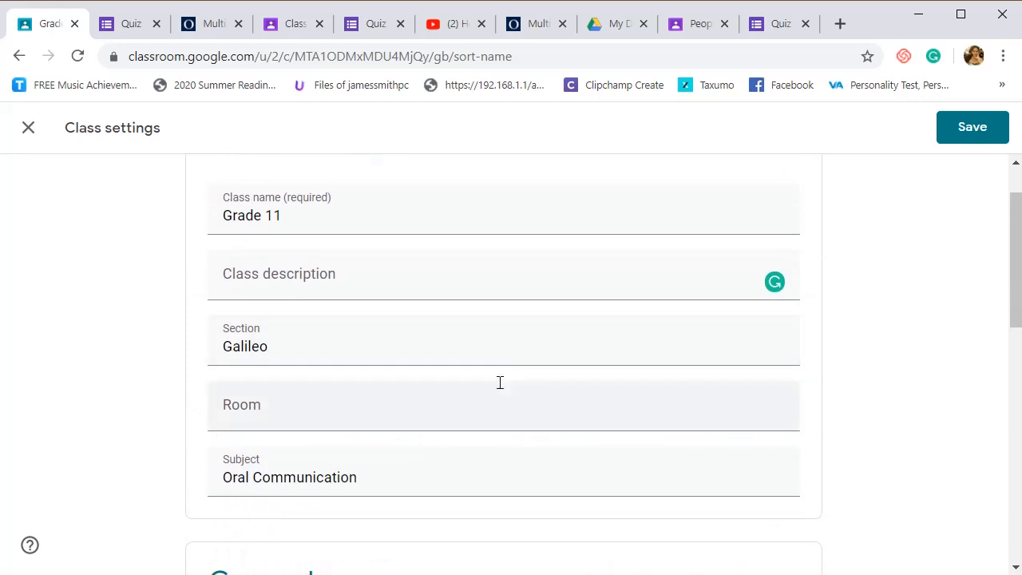
{"action": "scroll", "coordinate": [500, 382], "scroll_direction": "up", "scroll_amount": 1}
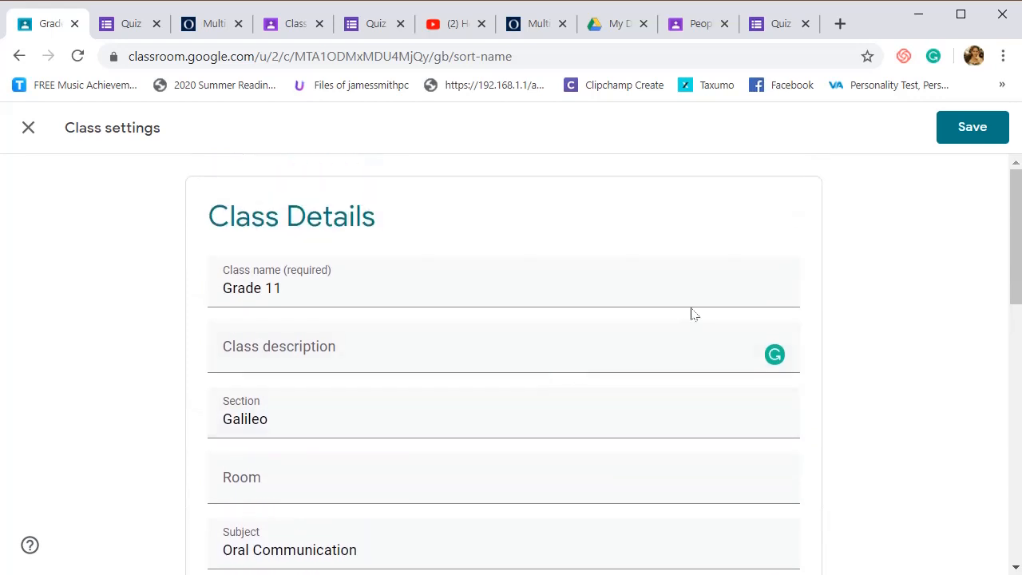
{"action": "left_click", "coordinate": [938, 142]}
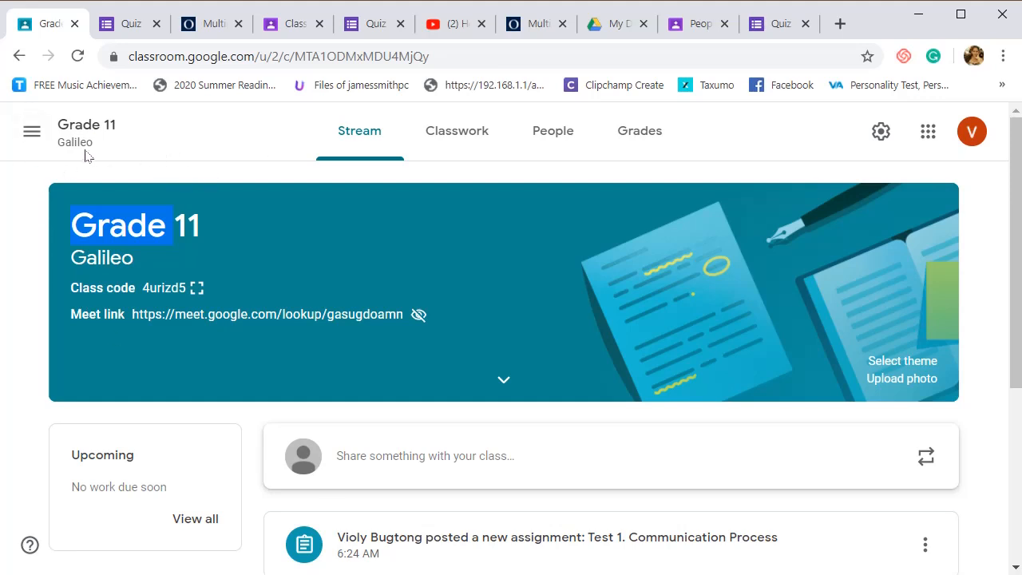
- View the overview of all classes and the class calendar
{"action": "left_click", "coordinate": [32, 136]}
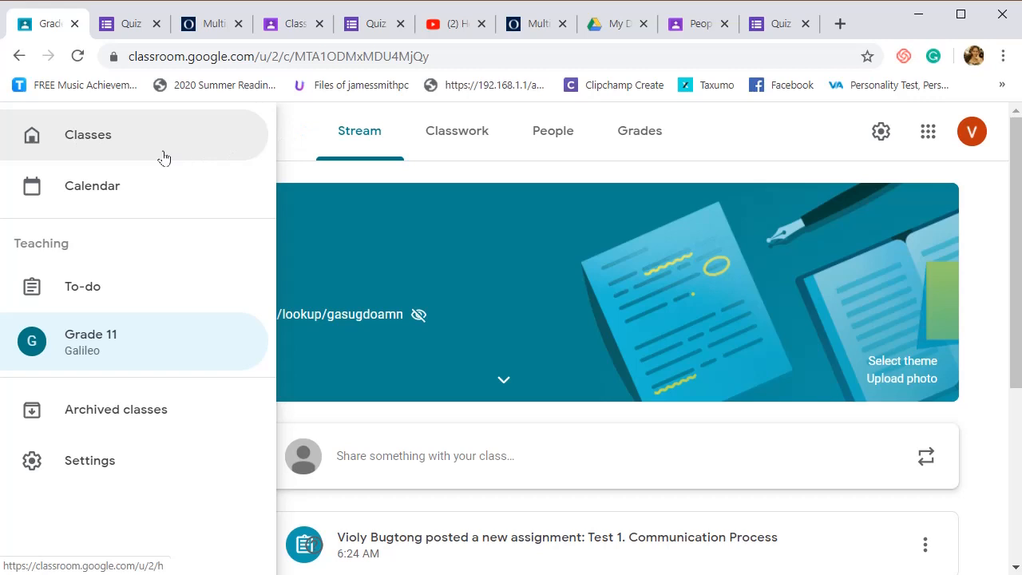
{"action": "left_click", "coordinate": [91, 149]}
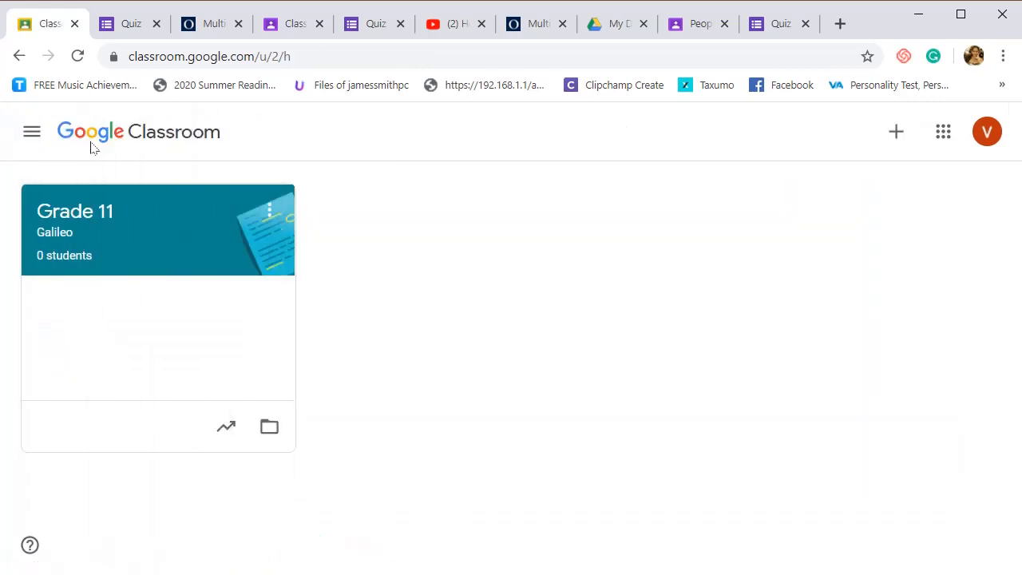
{"action": "left_click", "coordinate": [32, 132]}
{"action": "left_click", "coordinate": [58, 185]}
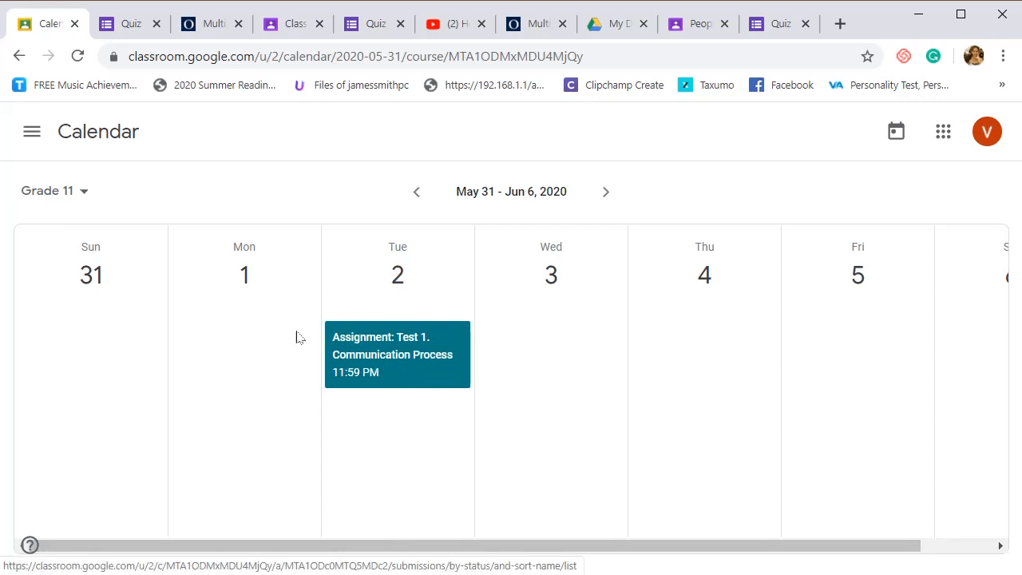
- View the To-do list of work to review and look over the Classroom navigation options
{"action": "left_click", "coordinate": [32, 137]}
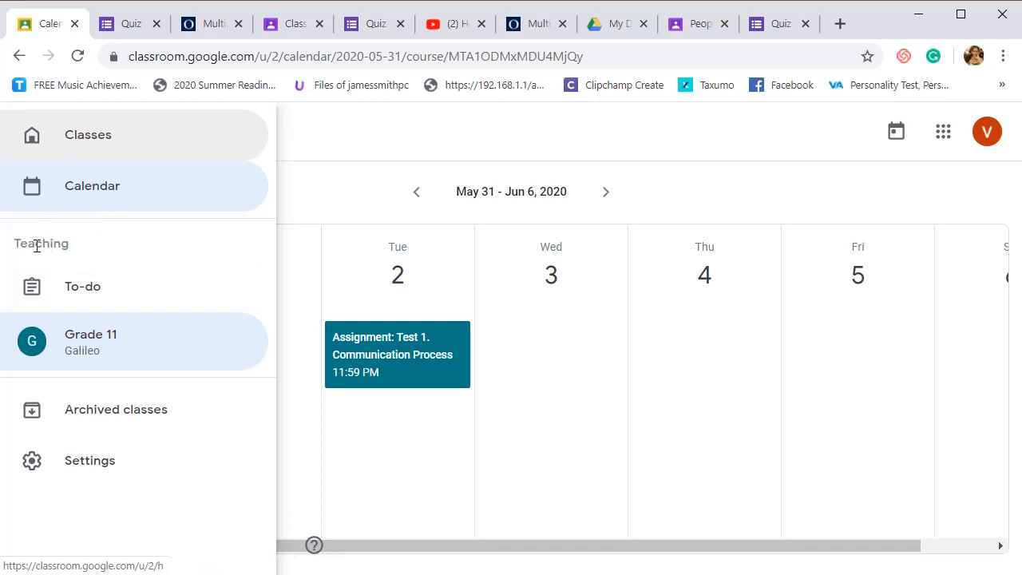
{"action": "left_click", "coordinate": [85, 294]}
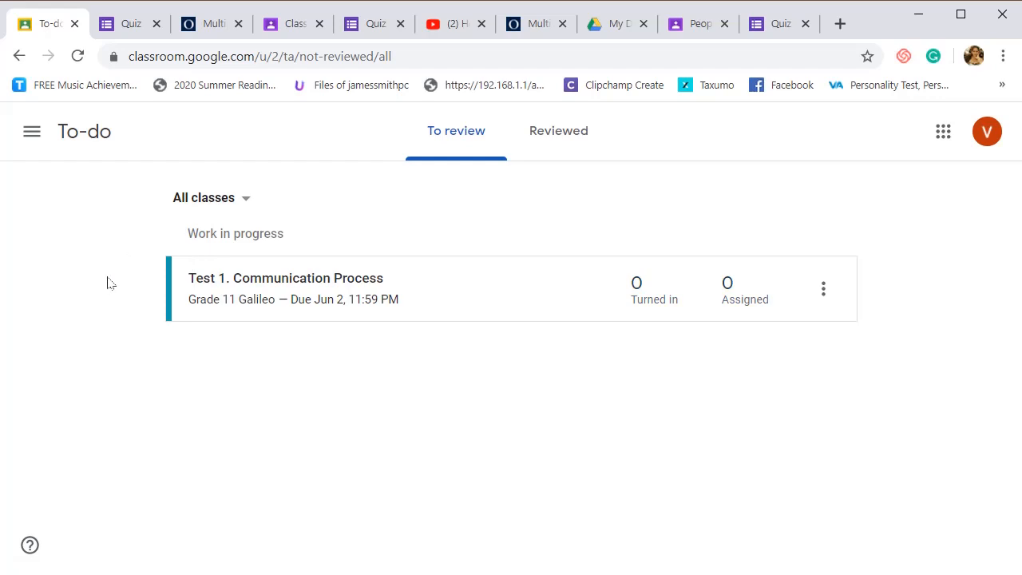
{"action": "left_click", "coordinate": [32, 141]}
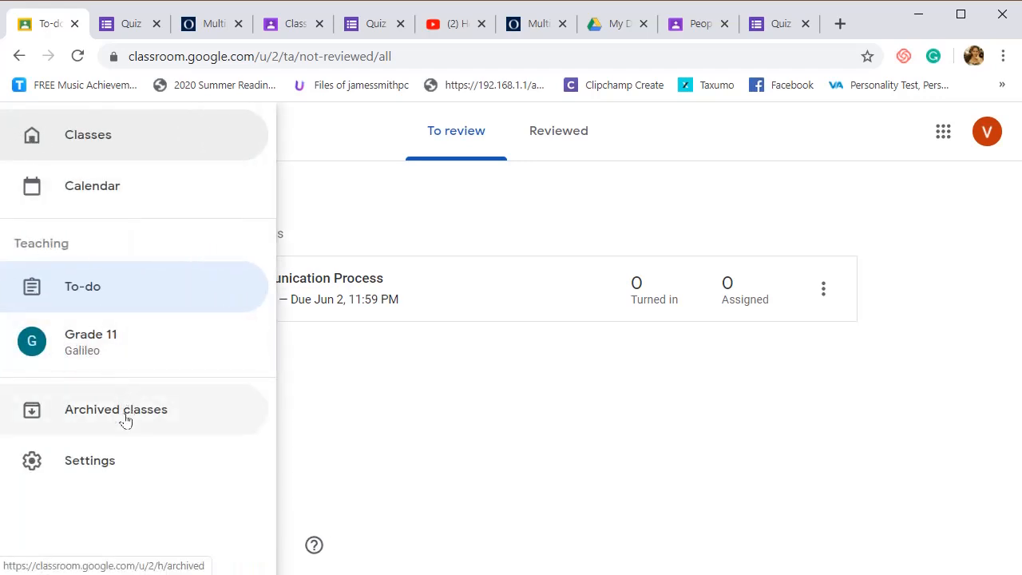
{"action": "left_click", "coordinate": [459, 456]}
{"action": "left_click", "coordinate": [33, 151]}
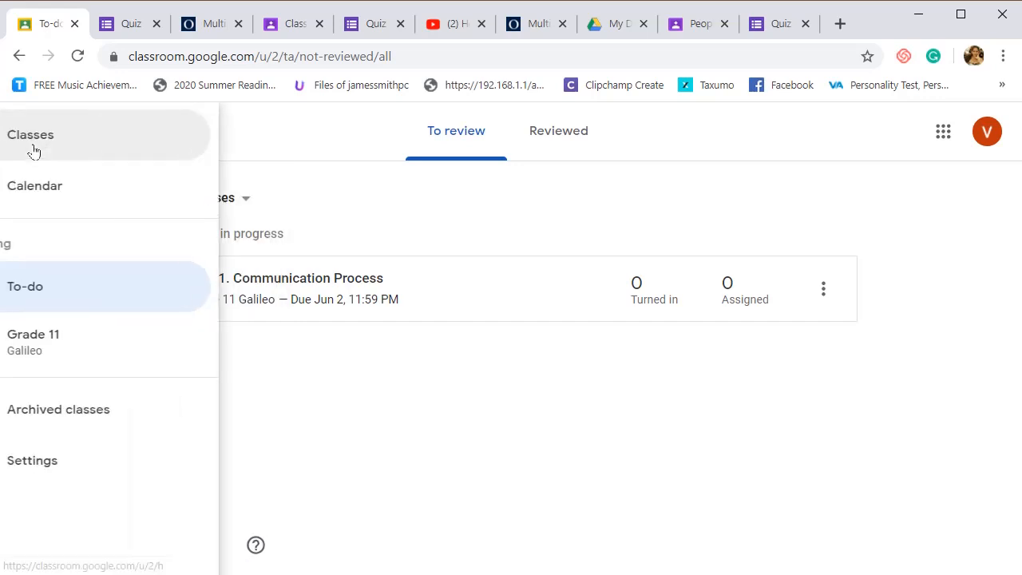
{"action": "left_click", "coordinate": [307, 419]}
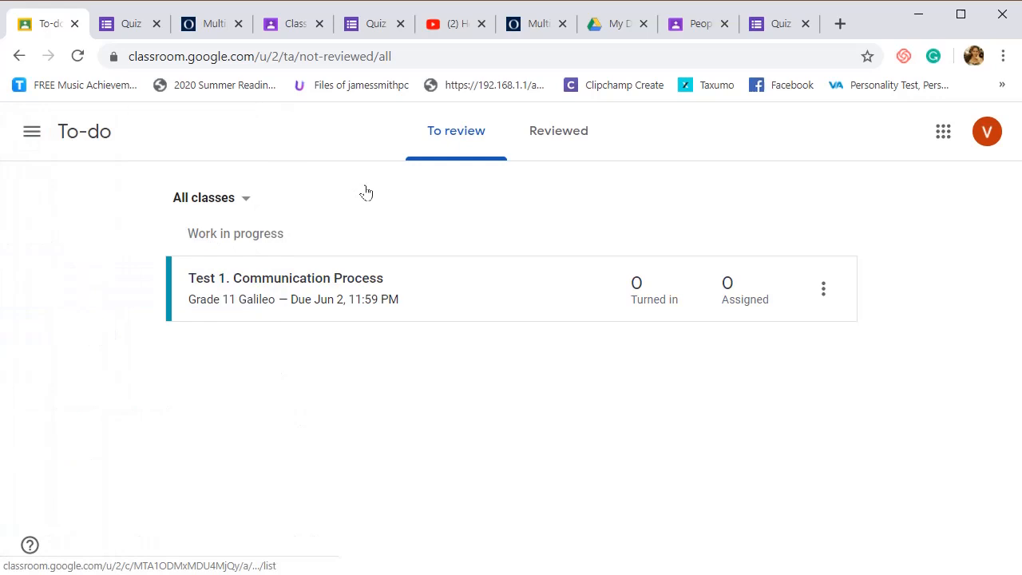
- Return to the classes overview and archive the Grade 11 Galileo class
{"action": "left_click", "coordinate": [31, 130]}
{"action": "left_click", "coordinate": [54, 143]}
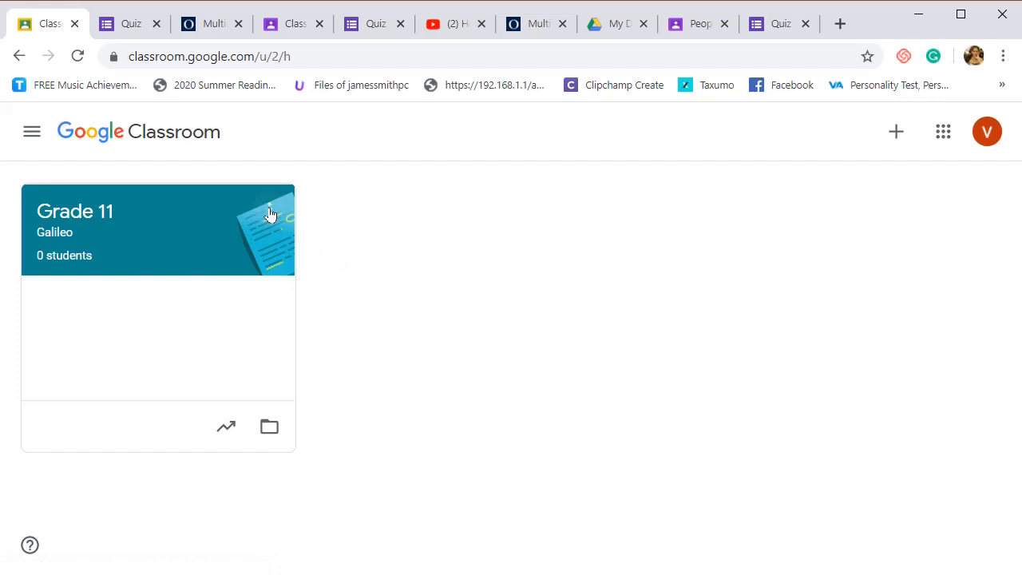
{"action": "left_click", "coordinate": [269, 212]}
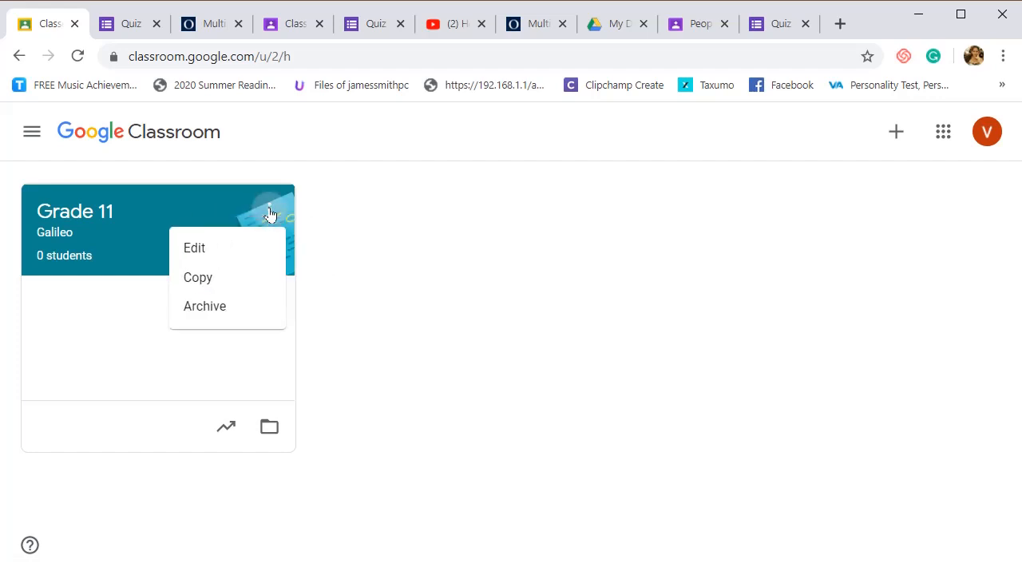
{"action": "left_click", "coordinate": [229, 312]}
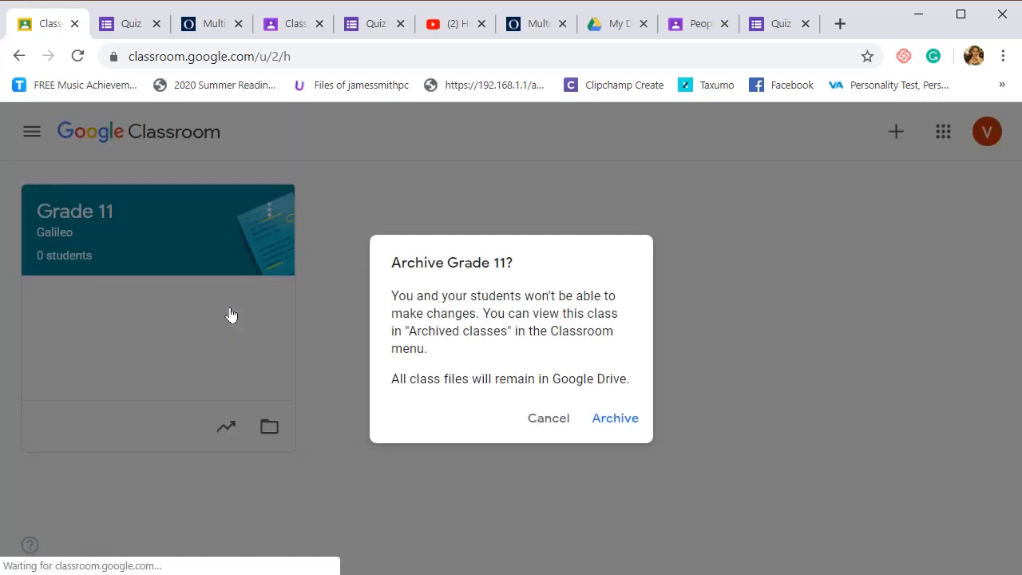
{"action": "left_click", "coordinate": [615, 418]}
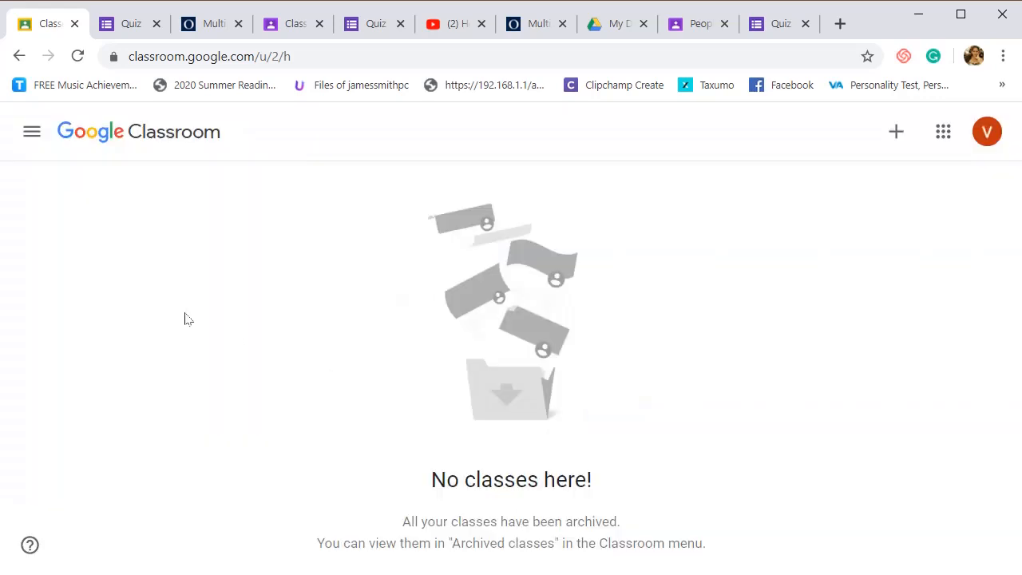
- View the archived classes and open the general Classroom settings
{"action": "left_click", "coordinate": [30, 134]}
{"action": "left_click", "coordinate": [115, 248]}
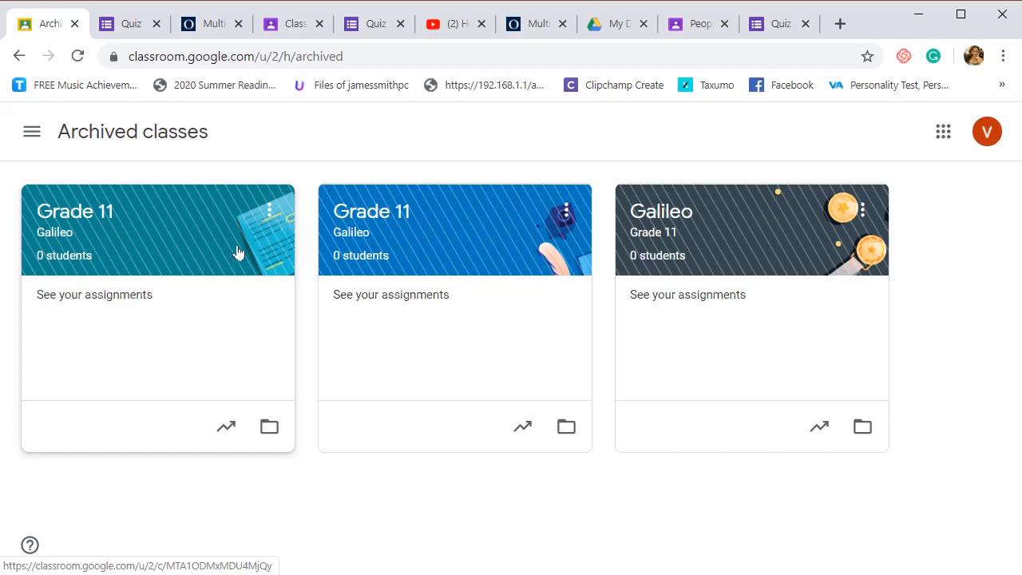
{"action": "left_click", "coordinate": [32, 132]}
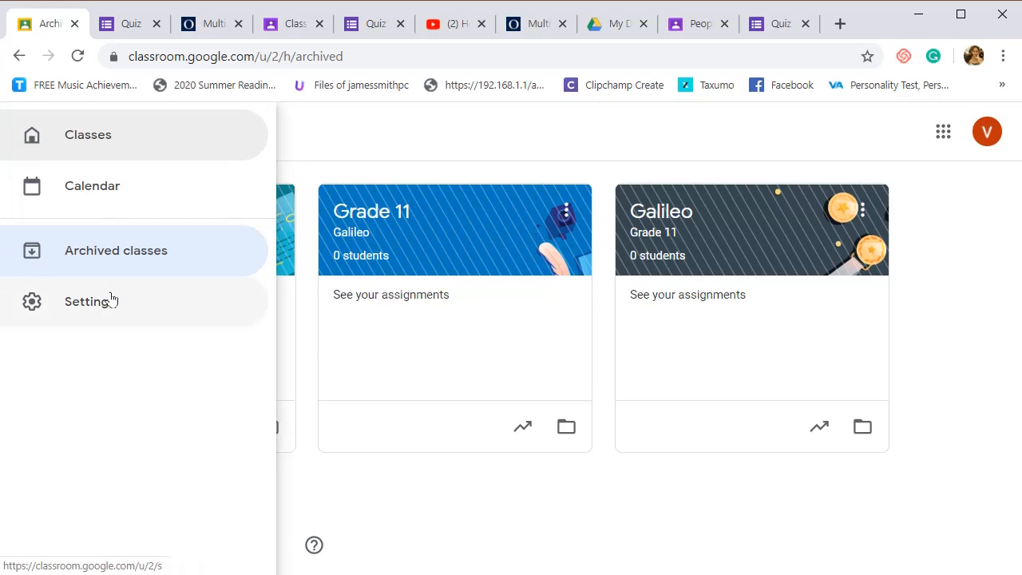
{"action": "left_click", "coordinate": [112, 299]}
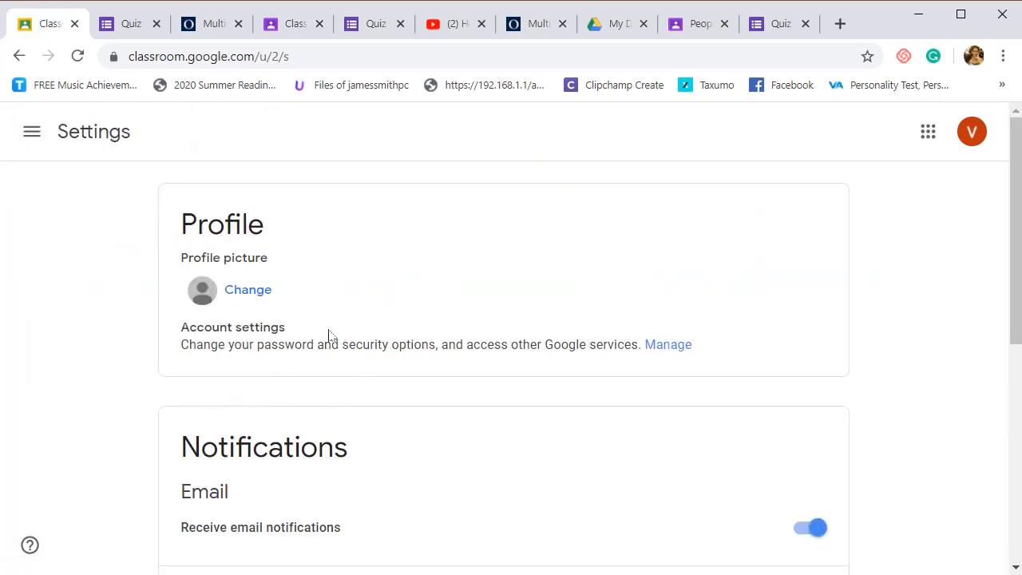
- Review the profile, email, comment and taught-class notification settings, and return to the classes overview
{"action": "scroll", "coordinate": [303, 307], "scroll_direction": "down", "scroll_amount": 1}
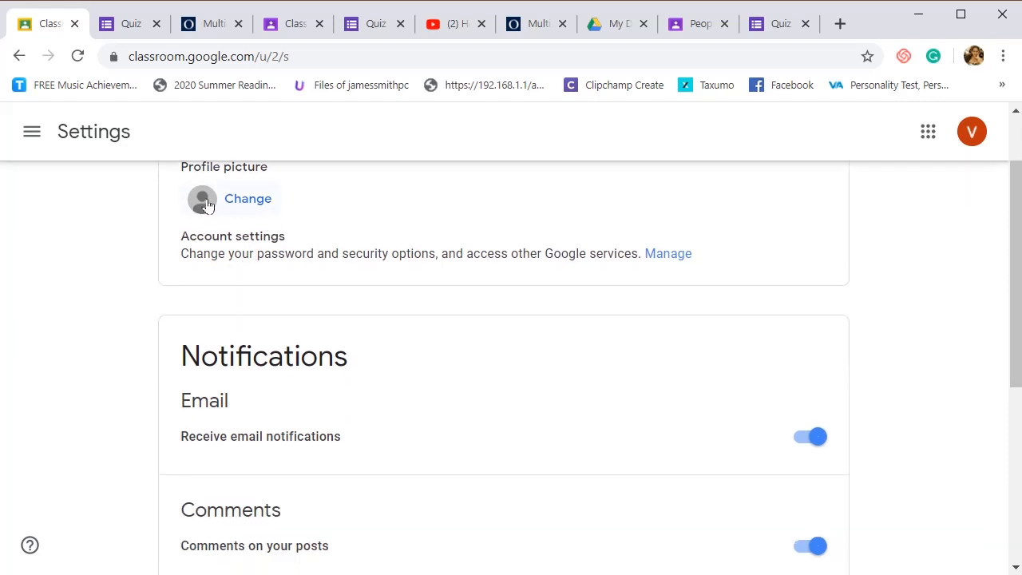
{"action": "scroll", "coordinate": [407, 327], "scroll_direction": "down", "scroll_amount": 2}
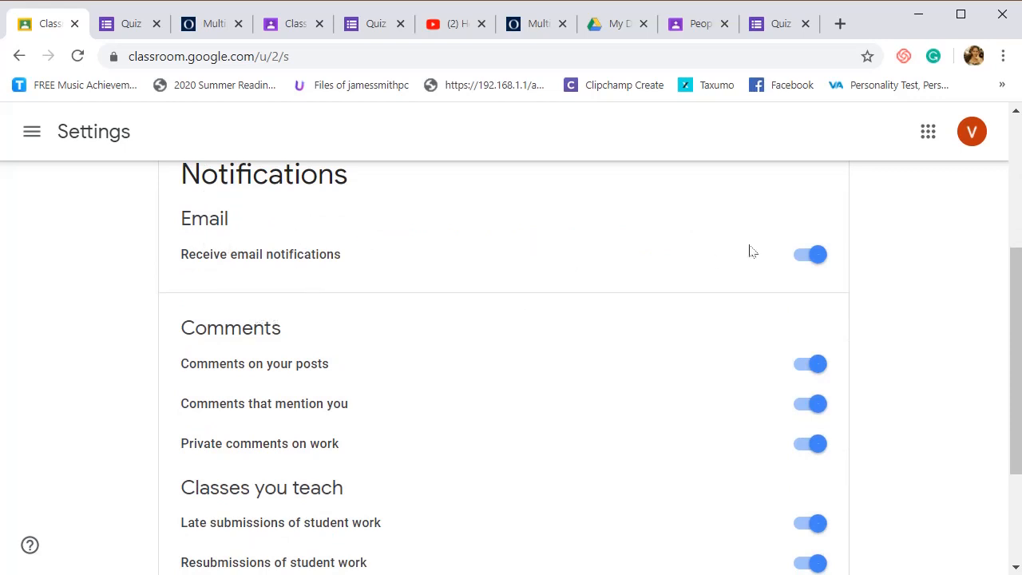
{"action": "scroll", "coordinate": [623, 377], "scroll_direction": "down", "scroll_amount": 2}
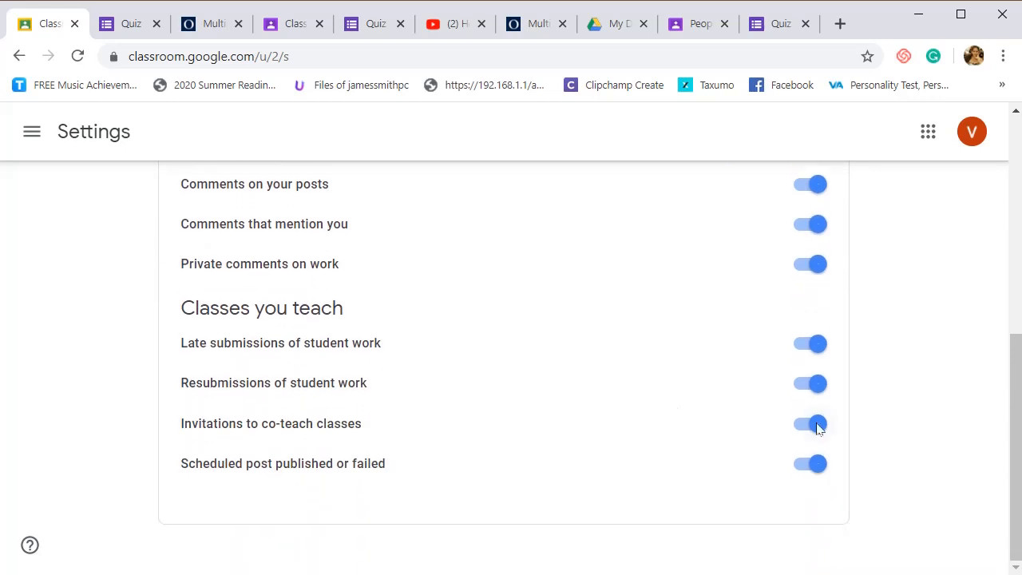
{"action": "scroll", "coordinate": [530, 435], "scroll_direction": "up", "scroll_amount": 5}
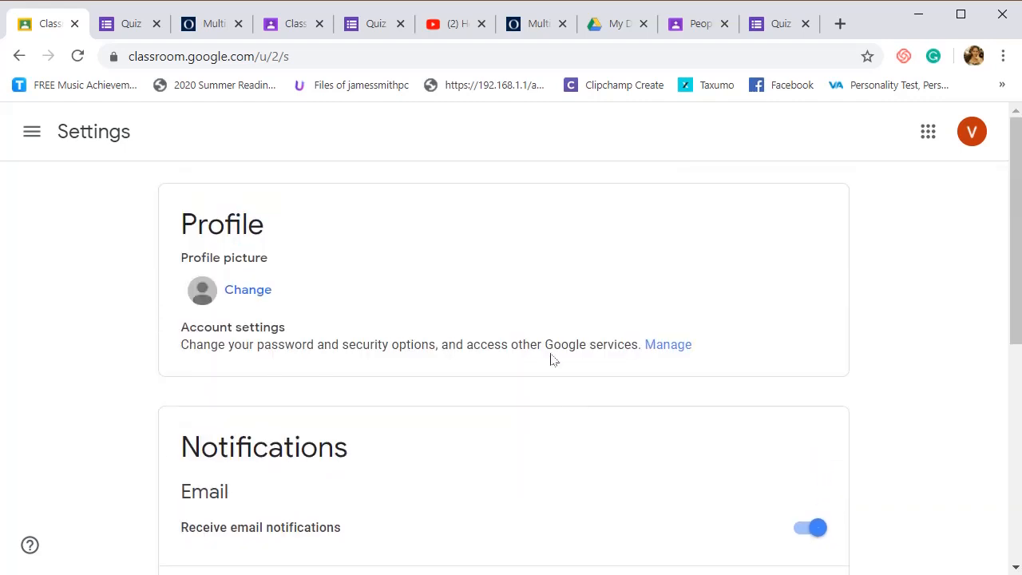
{"action": "left_click", "coordinate": [36, 150]}
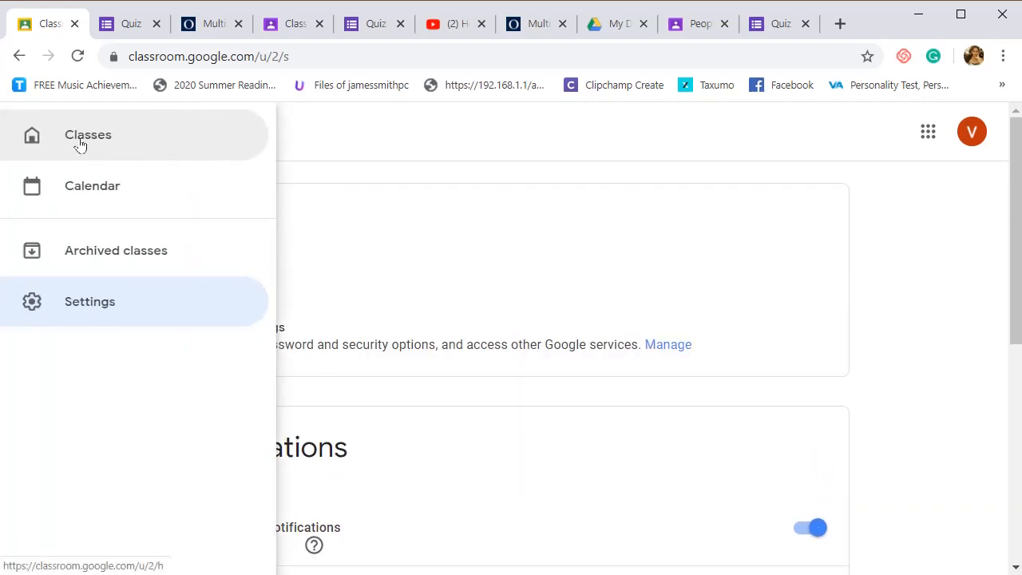
{"action": "left_click", "coordinate": [80, 144]}
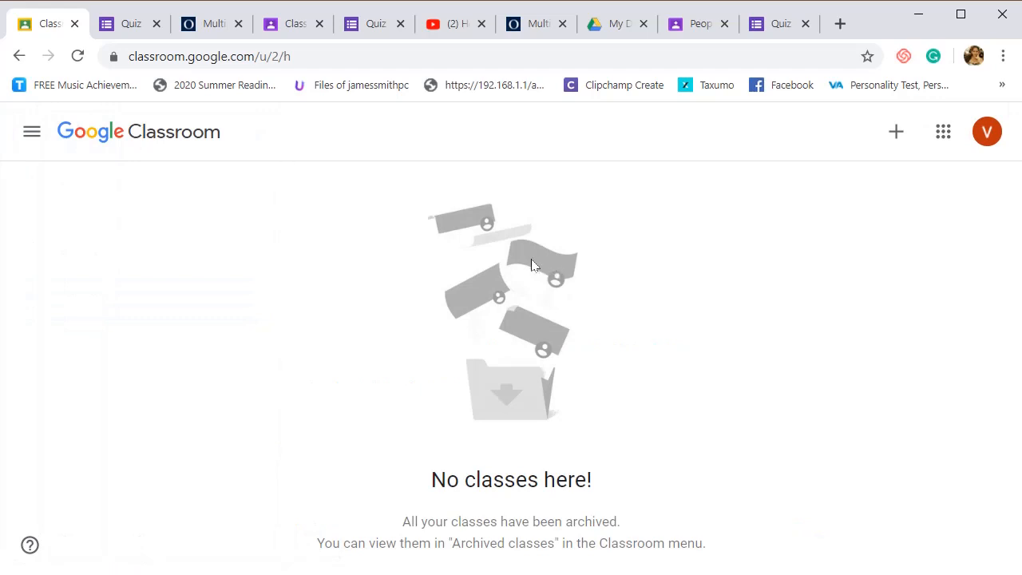